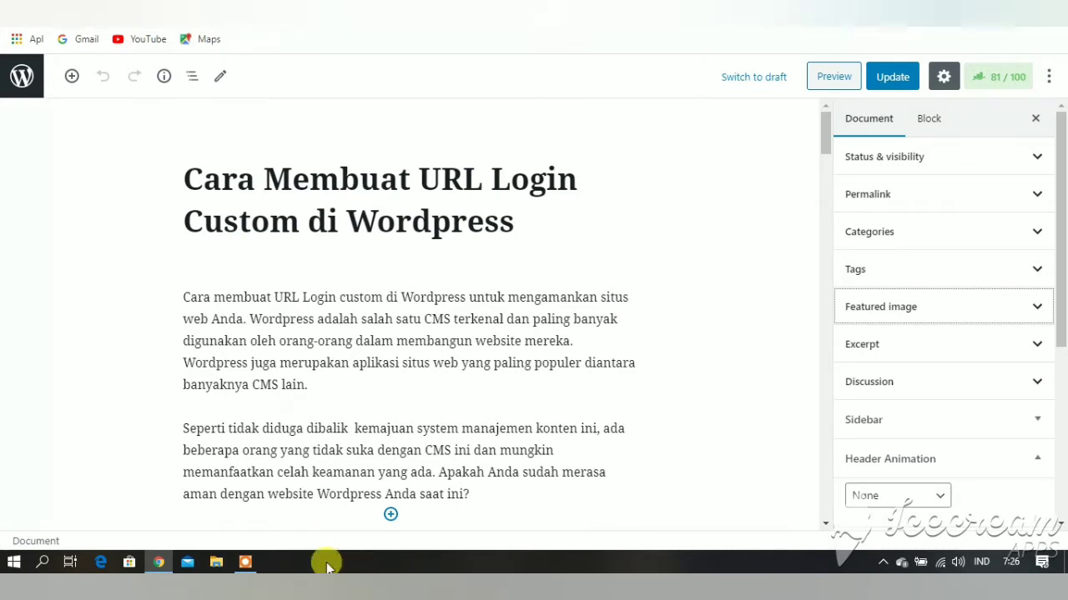
pyautogui.click(250, 561)
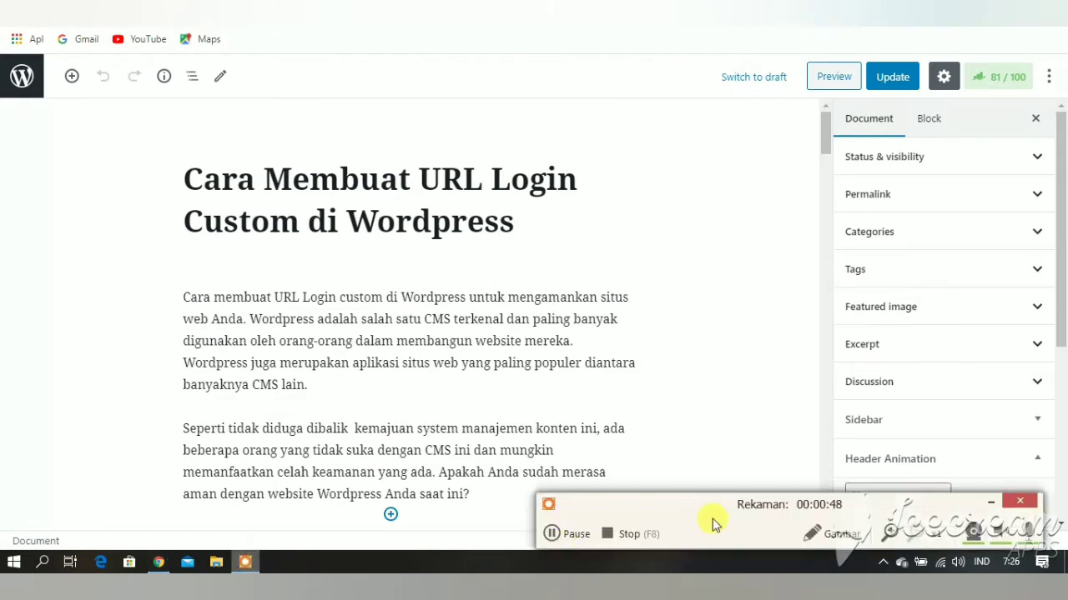
pyautogui.click(619, 534)
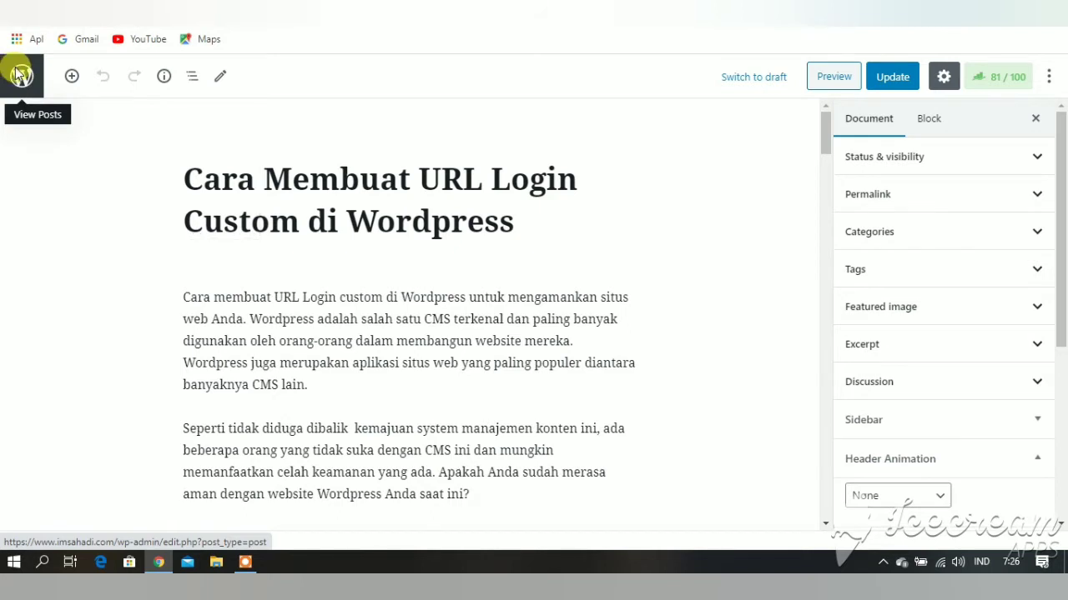
# Step: Open the site's posts list from the post editor in a new browser tab
pyautogui.rightClick(20, 76)
pyautogui.click(27, 80)
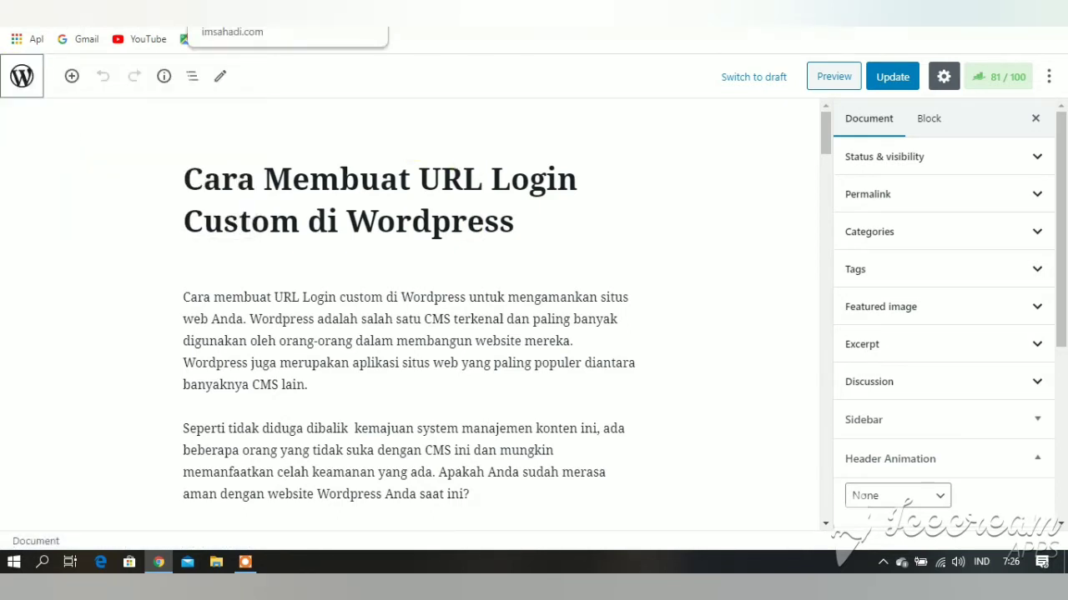
pyautogui.click(200, 13)
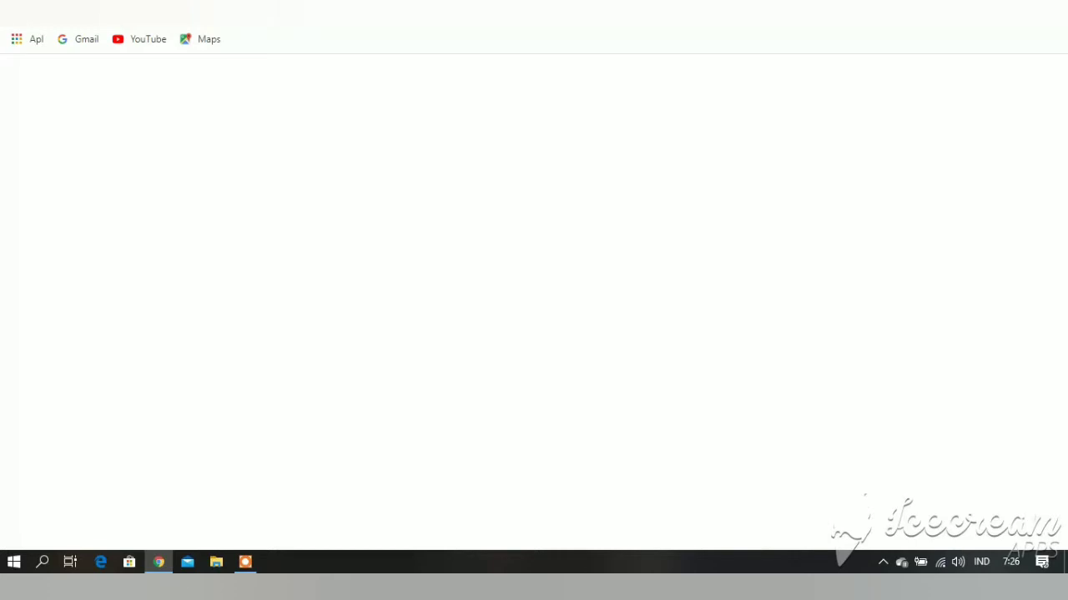
# Step: Read through the post on custom WordPress login URLs as far as its instructions for adding a plugin
pyautogui.scroll(-3, 413, 288)
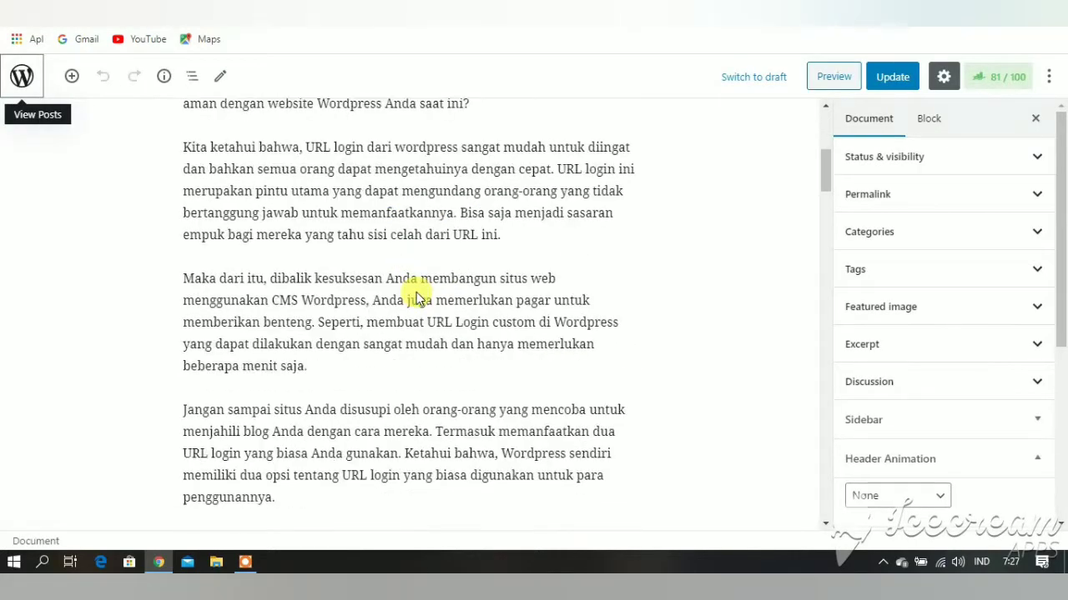
pyautogui.scroll(-1, 415, 292)
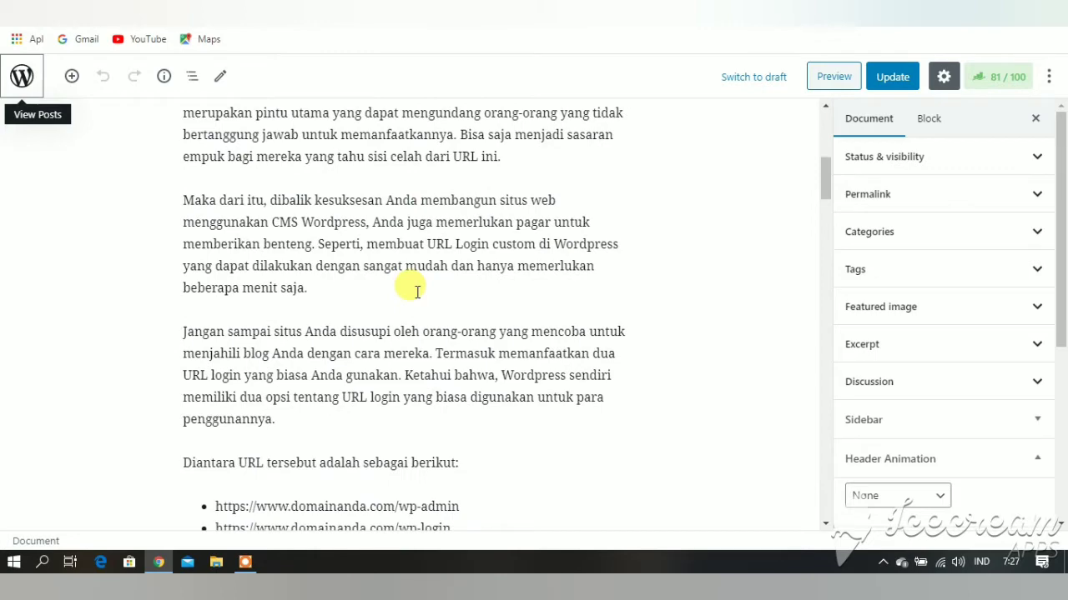
pyautogui.scroll(-1, 416, 291)
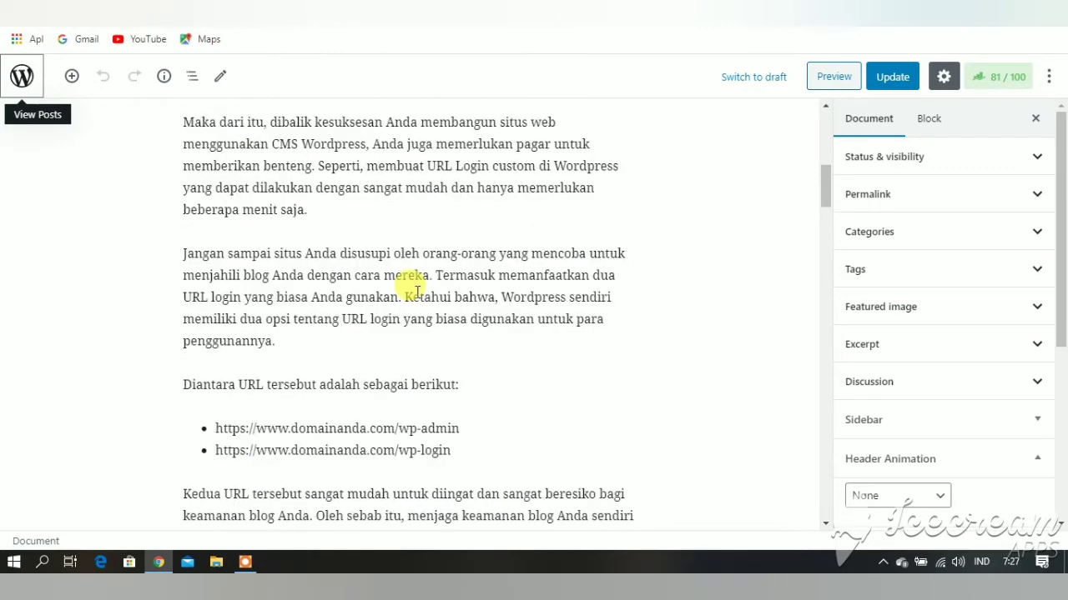
pyautogui.scroll(-1, 416, 291)
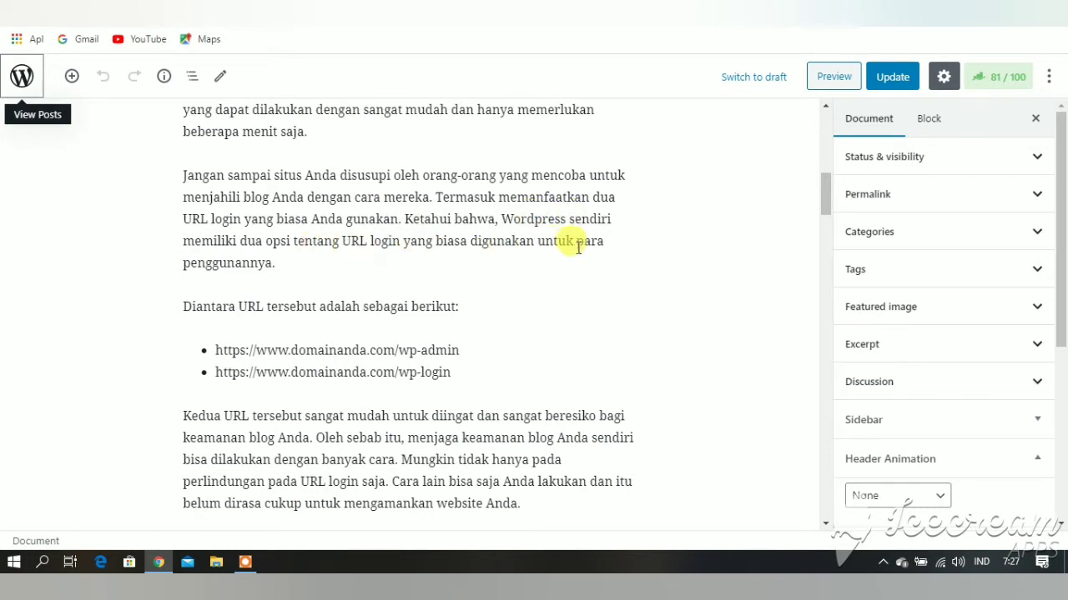
pyautogui.scroll(-1, 319, 342)
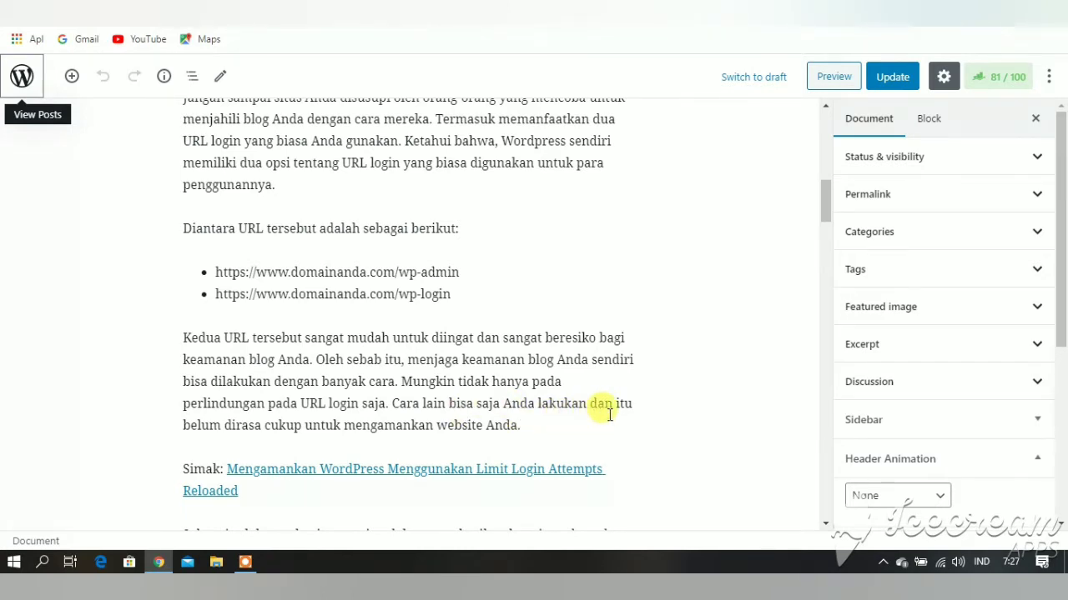
pyautogui.scroll(-2, 607, 410)
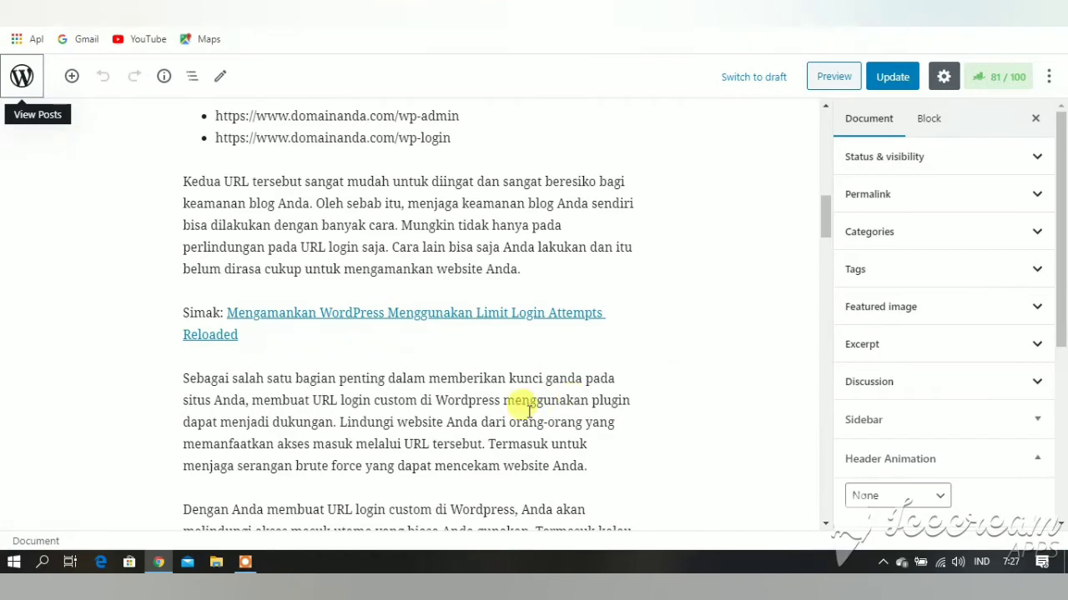
pyautogui.scroll(-1, 345, 424)
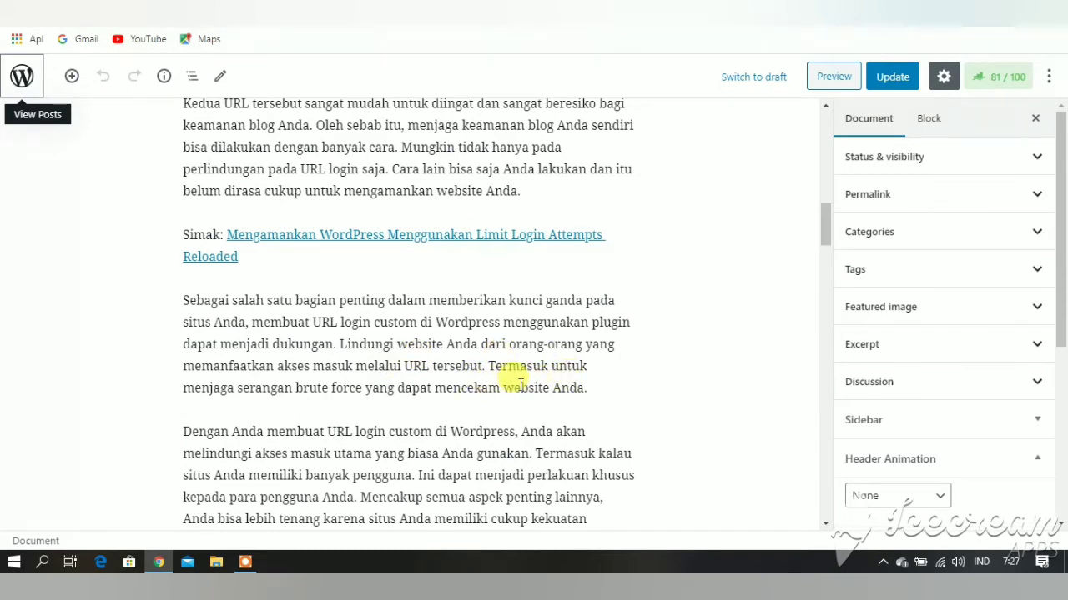
pyautogui.scroll(-1, 592, 407)
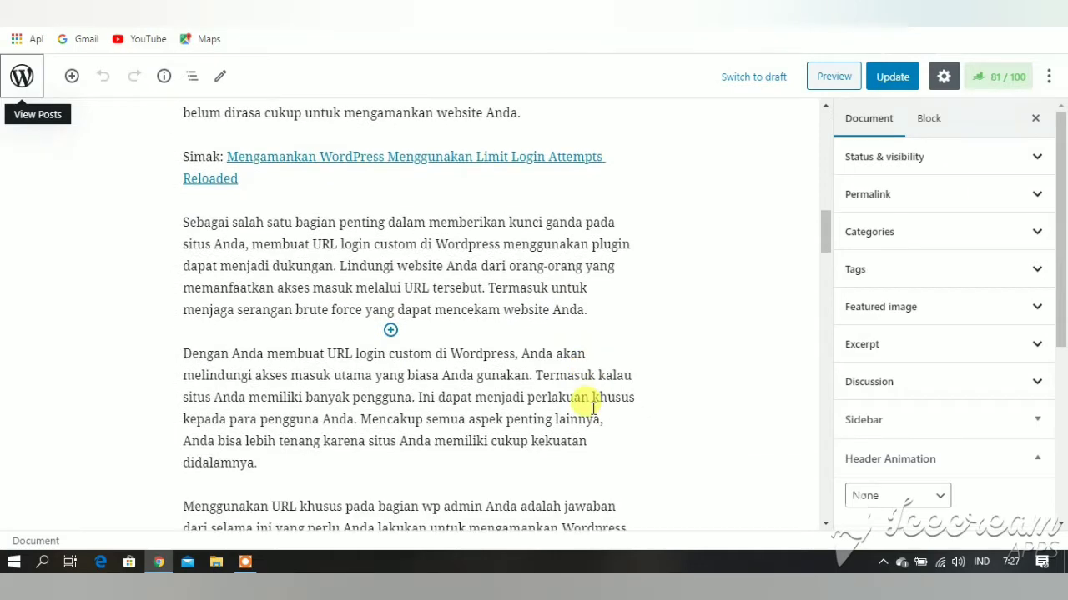
pyautogui.scroll(-4, 592, 408)
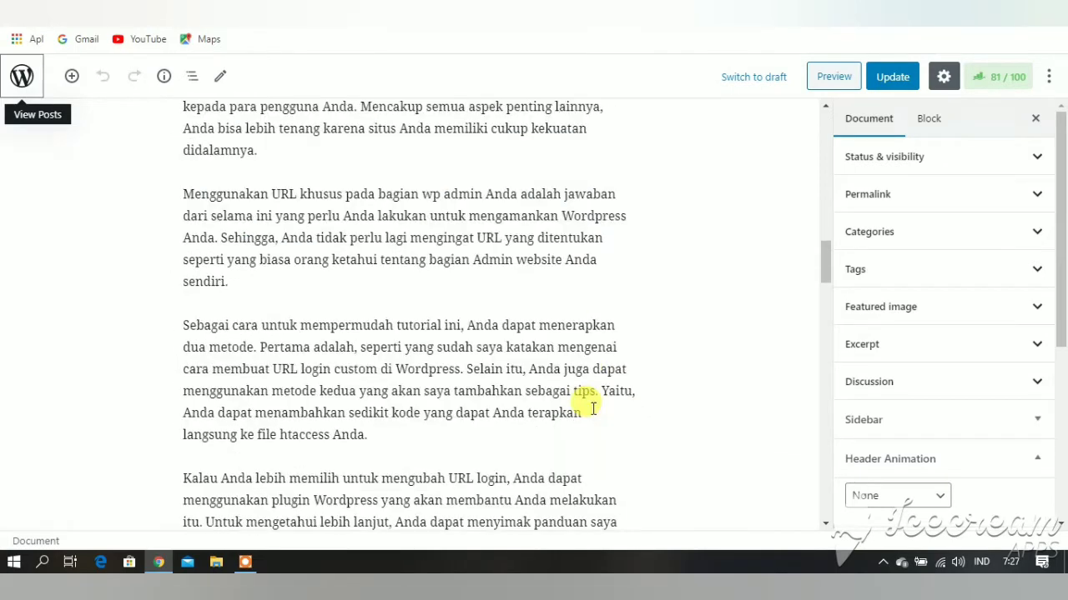
pyautogui.scroll(-2, 592, 407)
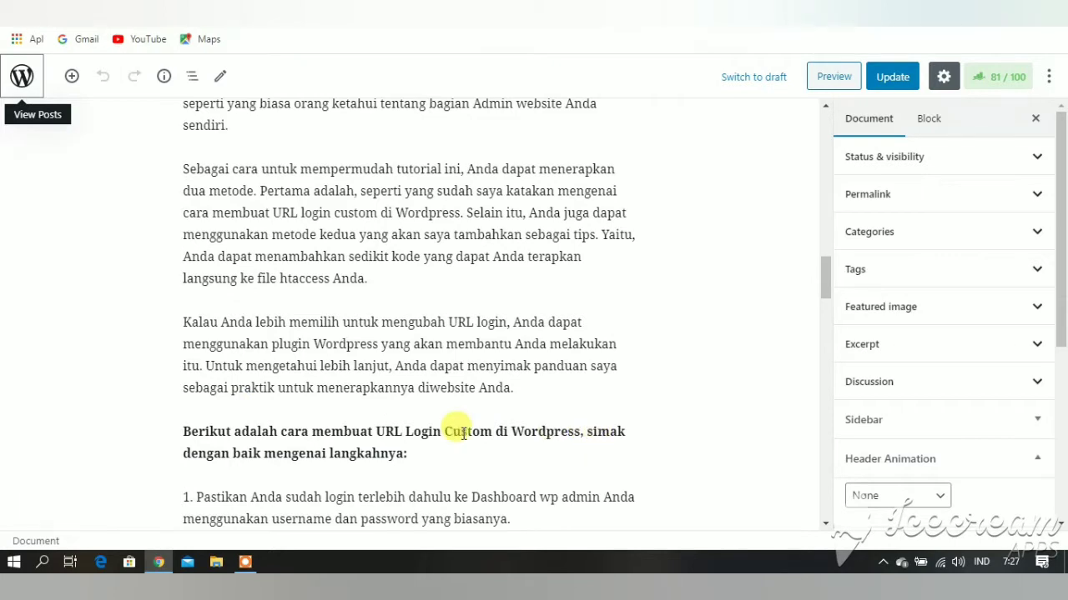
pyautogui.scroll(-2, 463, 433)
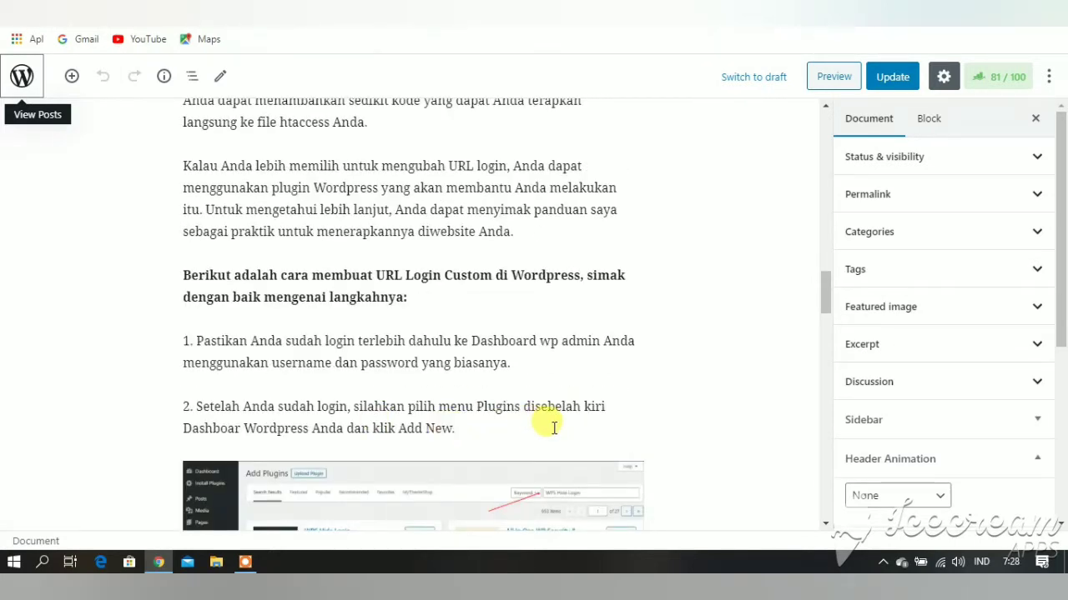
pyautogui.scroll(-2, 553, 427)
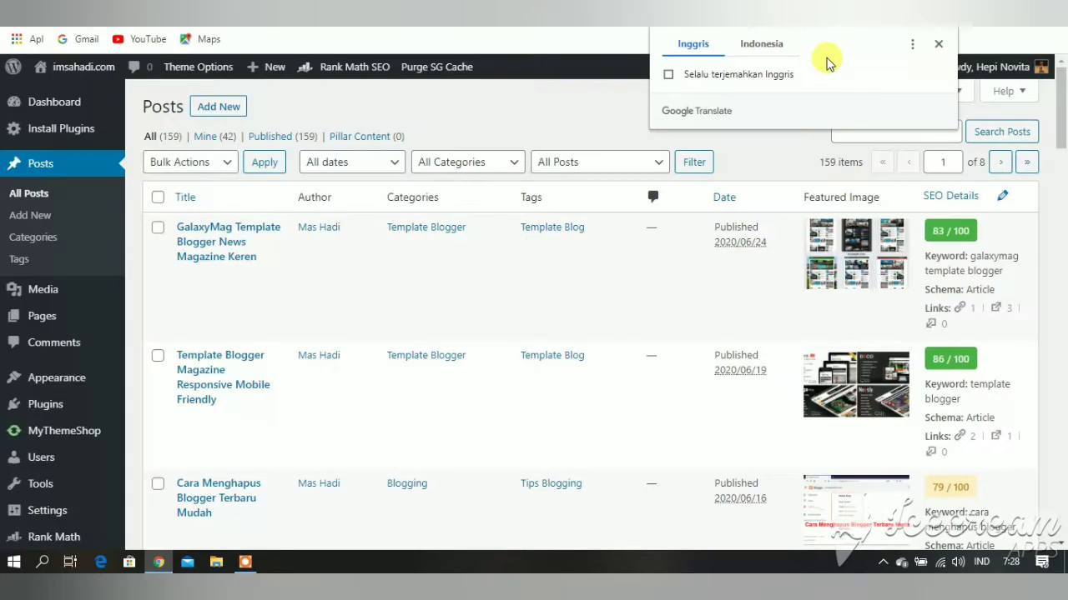
# Step: On the posts list, dismiss the translation prompt and open the page for adding new plugins
pyautogui.click(934, 43)
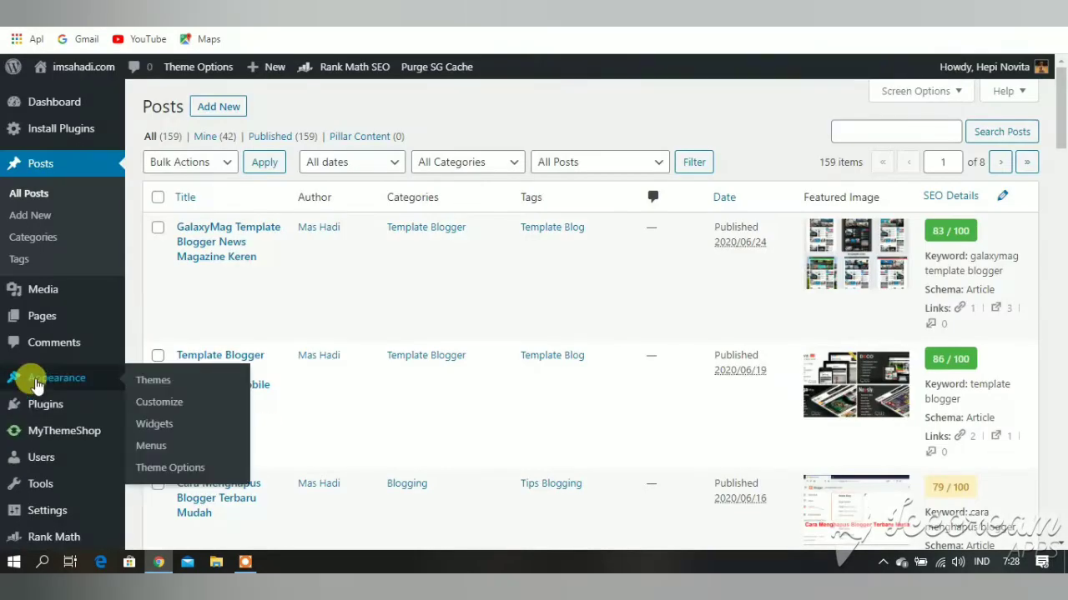
pyautogui.moveTo(40, 405)
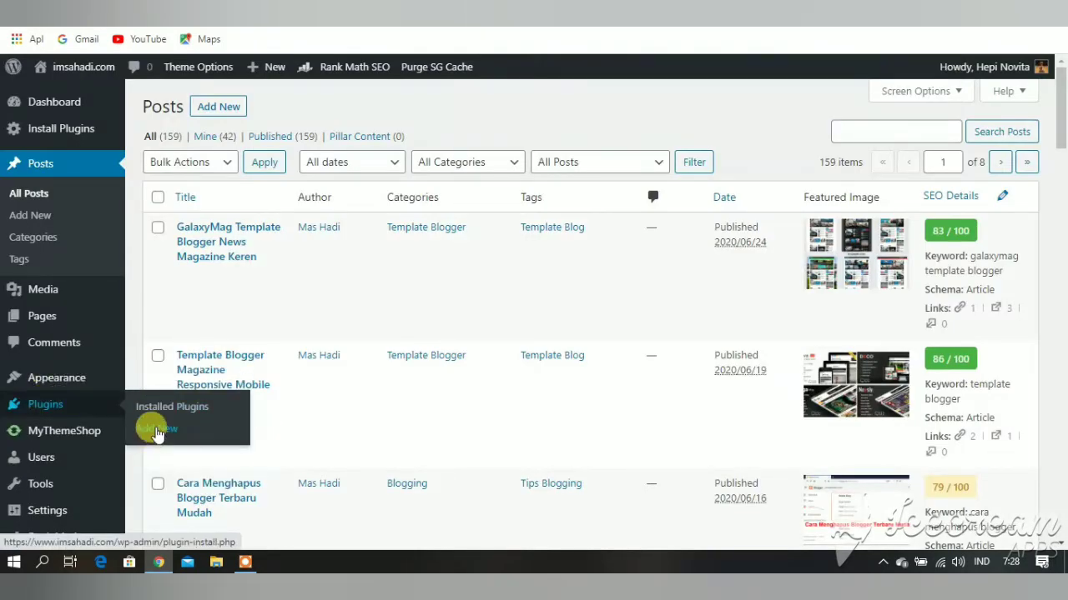
pyautogui.click(157, 430)
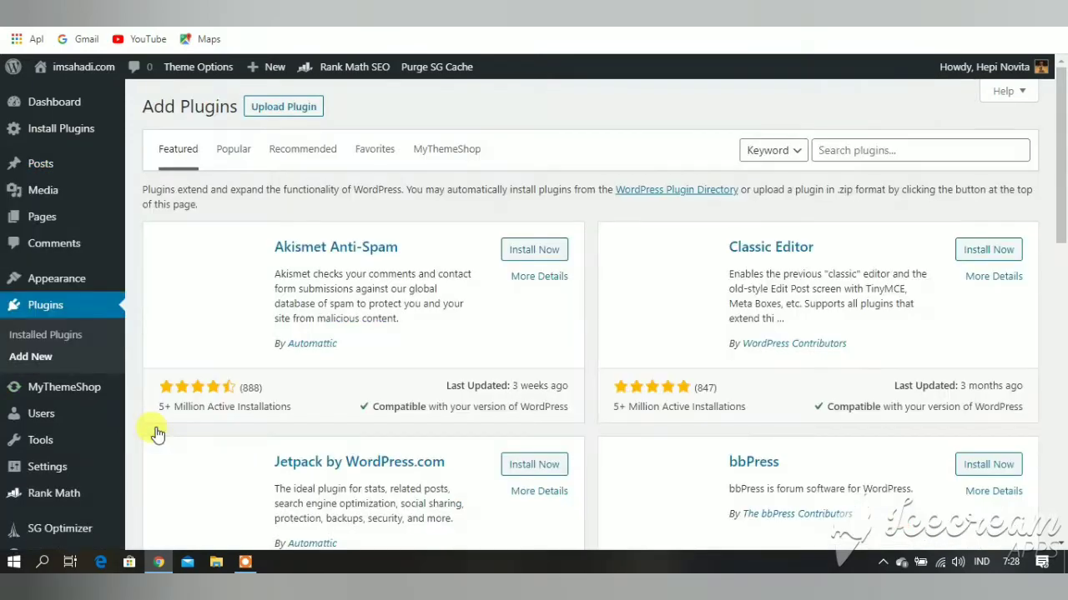
# Step: Search the plugin directory for "wps hide", and install and activate the WPS Hide Login plugin
pyautogui.click(845, 152)
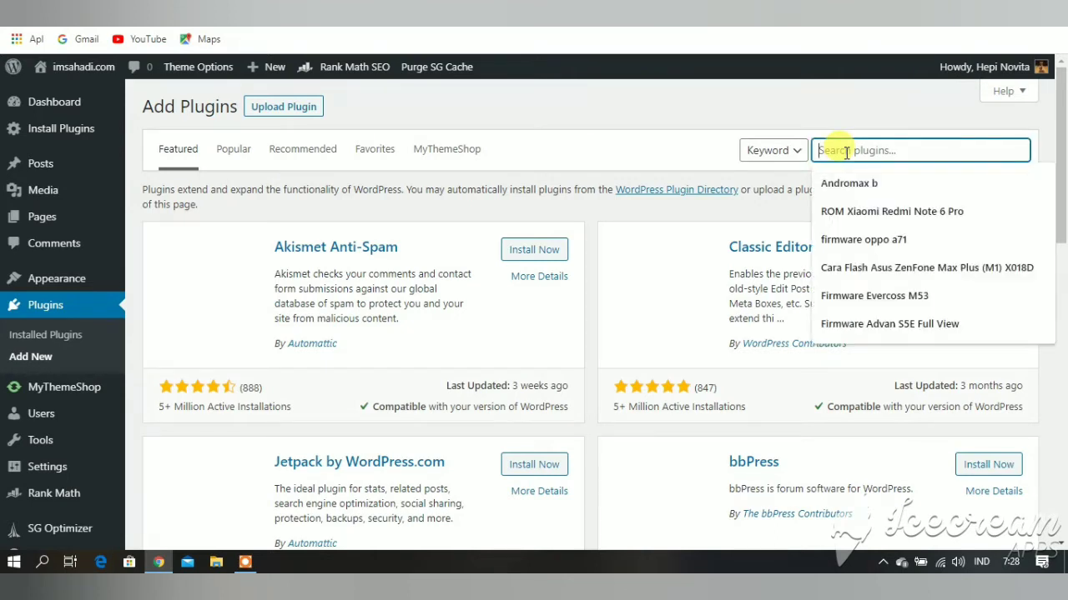
pyautogui.write('wps ')
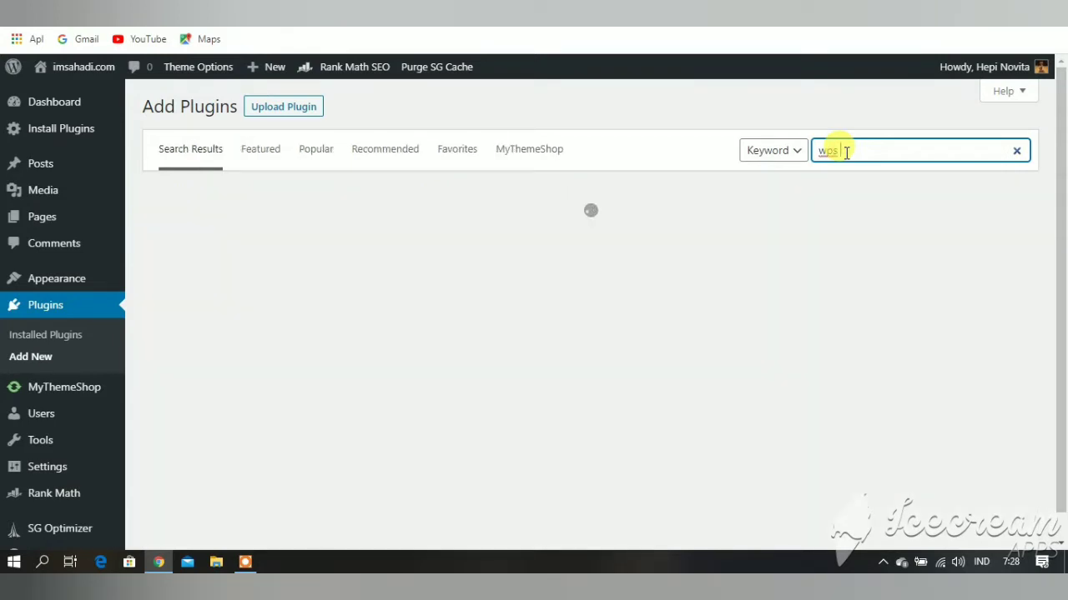
pyautogui.write('hide')
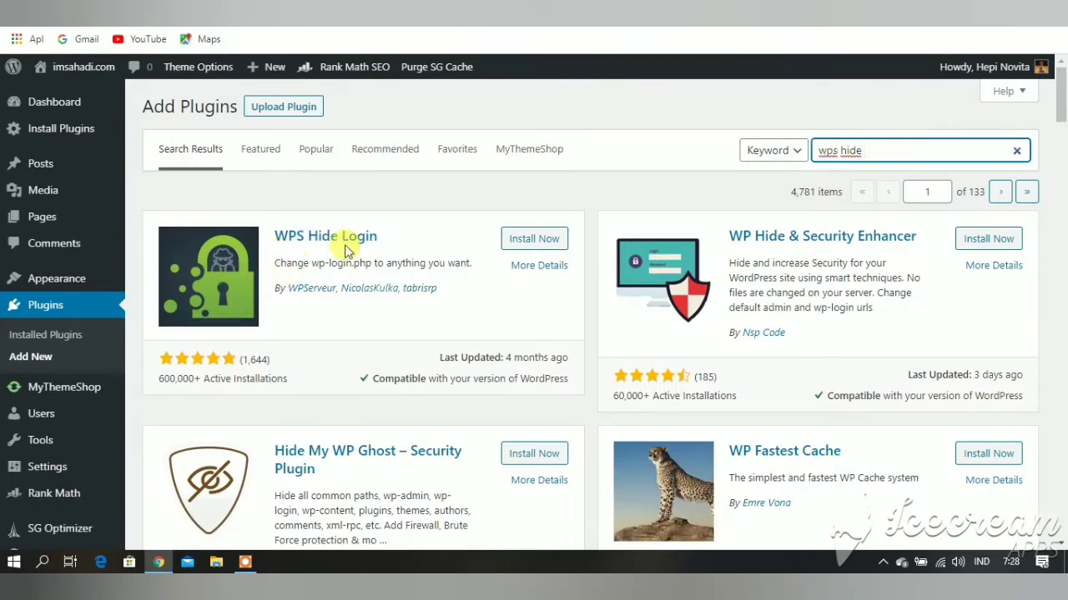
pyautogui.click(543, 242)
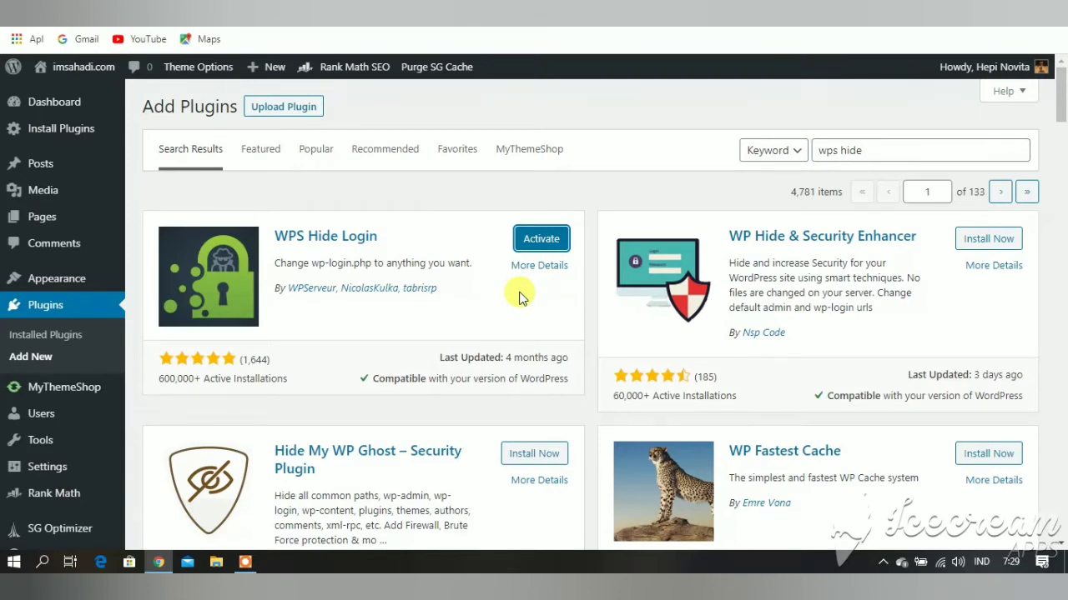
pyautogui.click(530, 241)
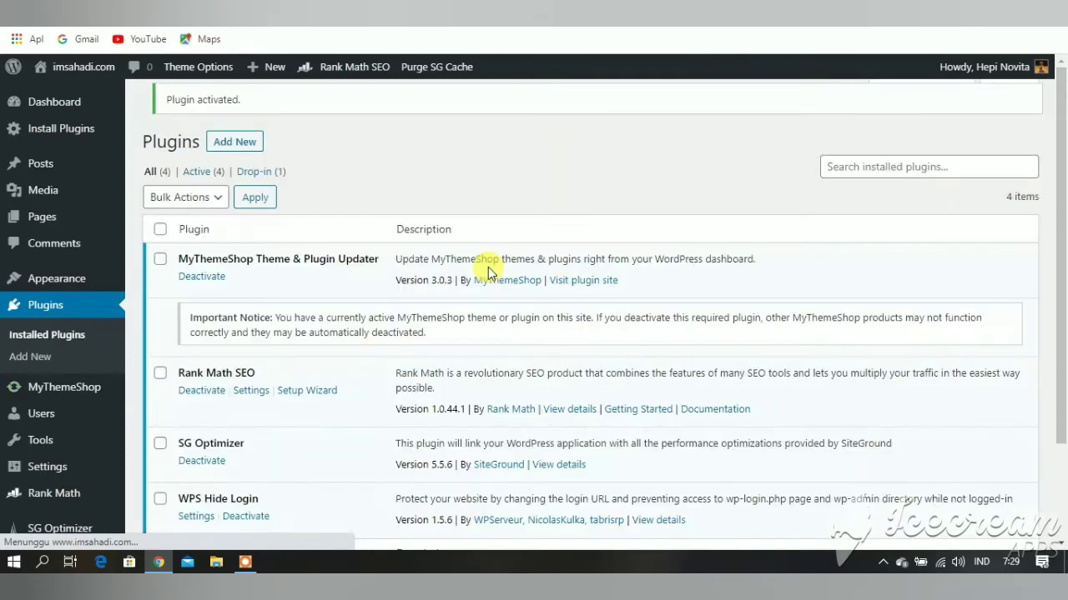
# Step: Open the WPS Hide Login plugin's settings and look over the general settings page down to its login URL section
pyautogui.scroll(-3, 209, 334)
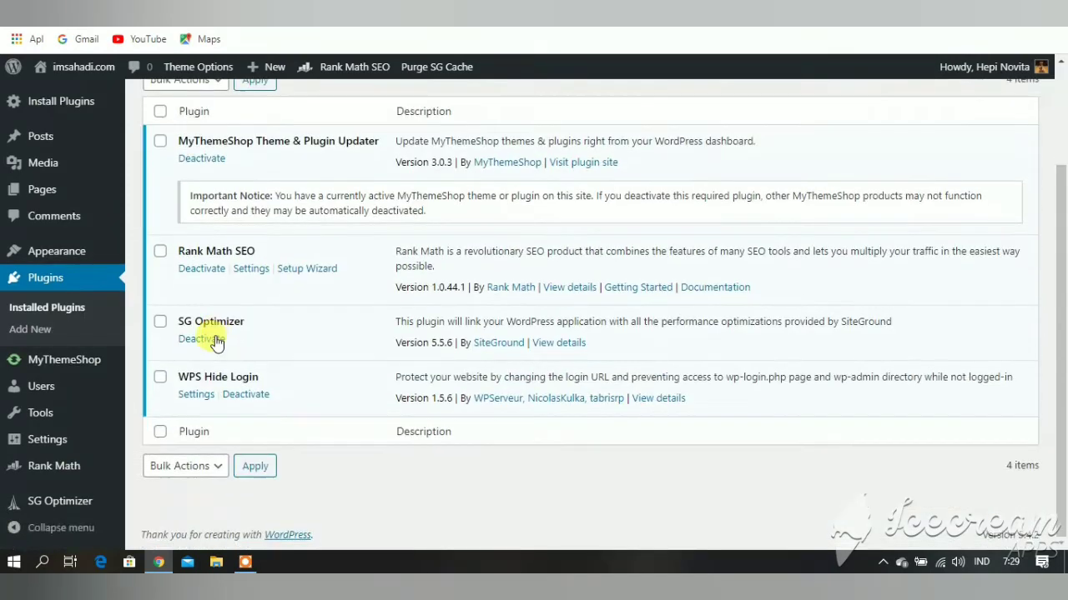
pyautogui.click(196, 394)
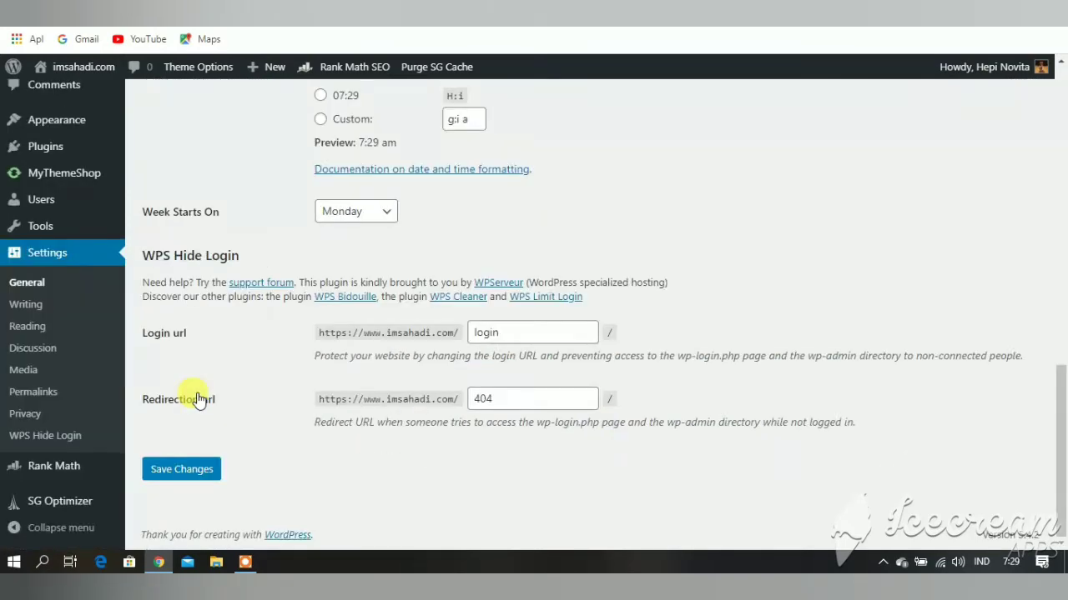
pyautogui.scroll(4, 794, 426)
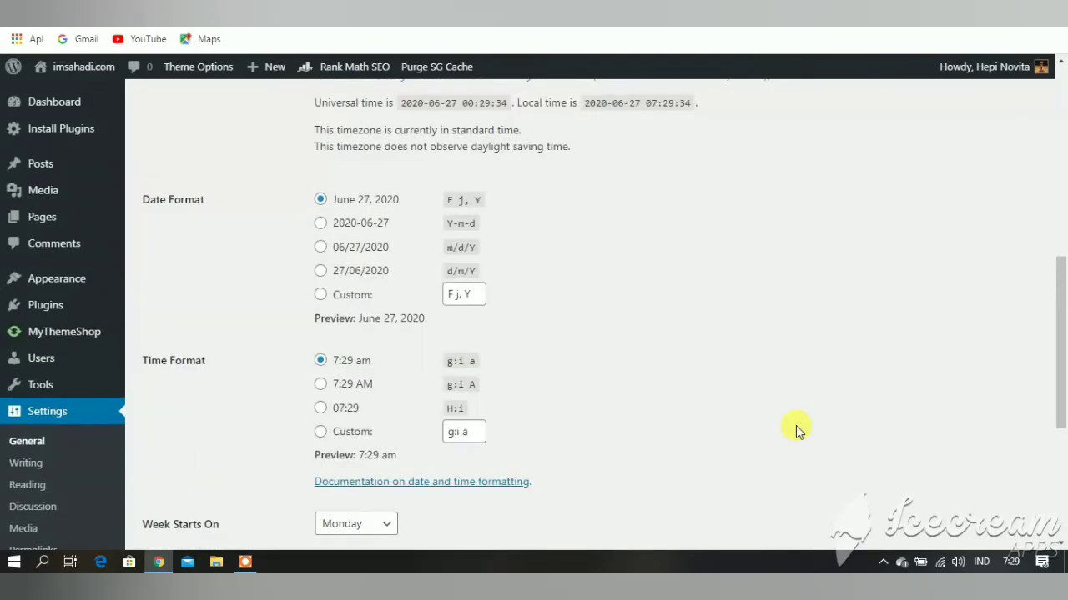
pyautogui.scroll(2, 796, 429)
pyautogui.scroll(2, 796, 431)
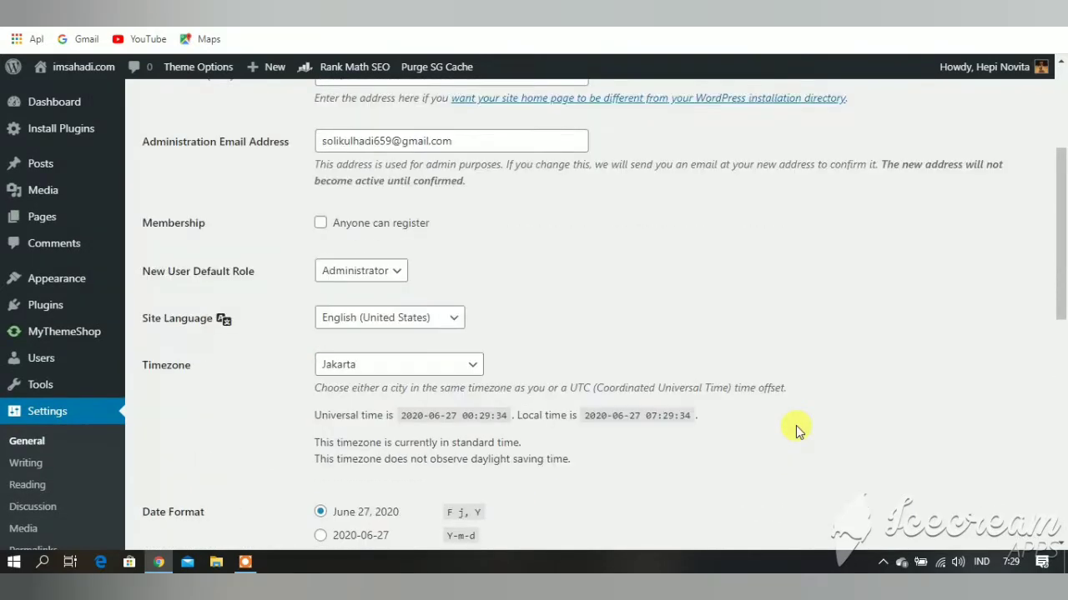
pyautogui.scroll(-7, 796, 430)
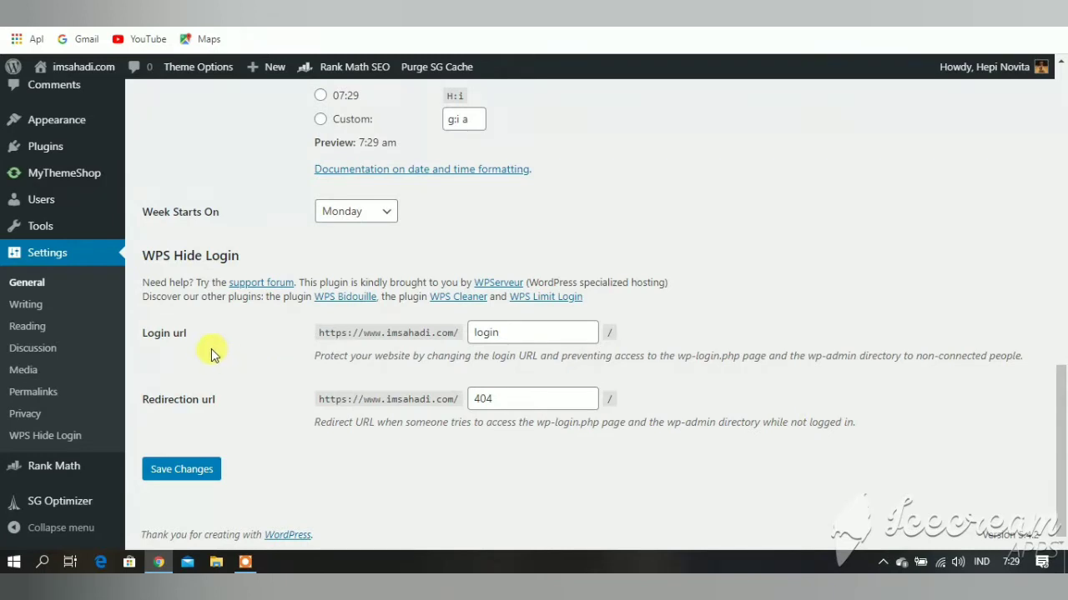
pyautogui.click(515, 335)
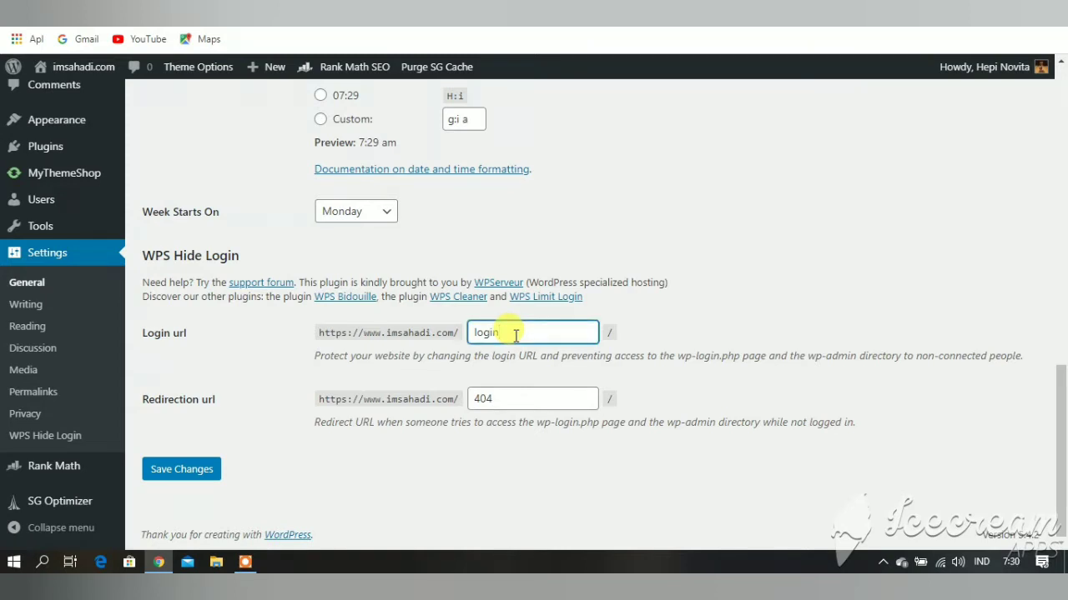
pyautogui.click(523, 404)
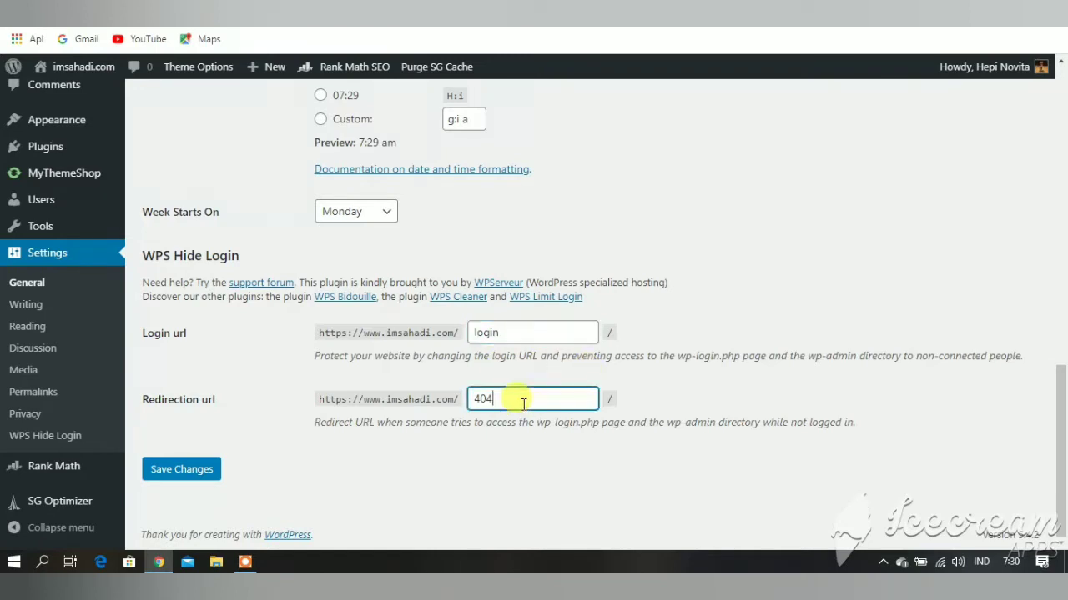
pyautogui.click(538, 334)
# Step: Translate the general settings page from English into Indonesian
pyautogui.click(901, 40)
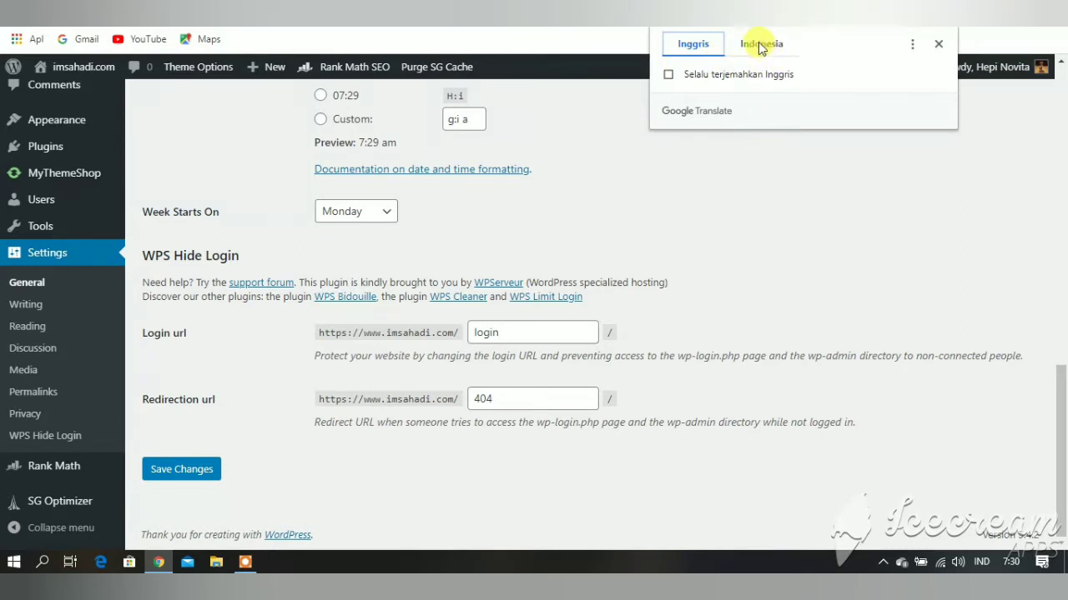
pyautogui.click(761, 46)
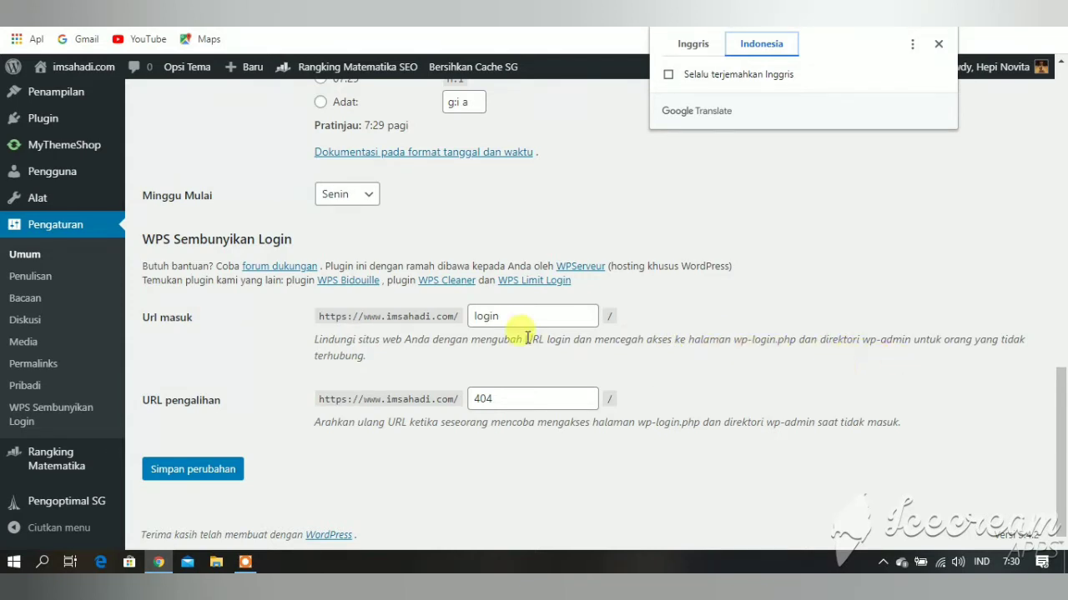
# Step: Clear the WPS Hide Login login URL field and enter "login" as the address ending
pyautogui.click(505, 317)
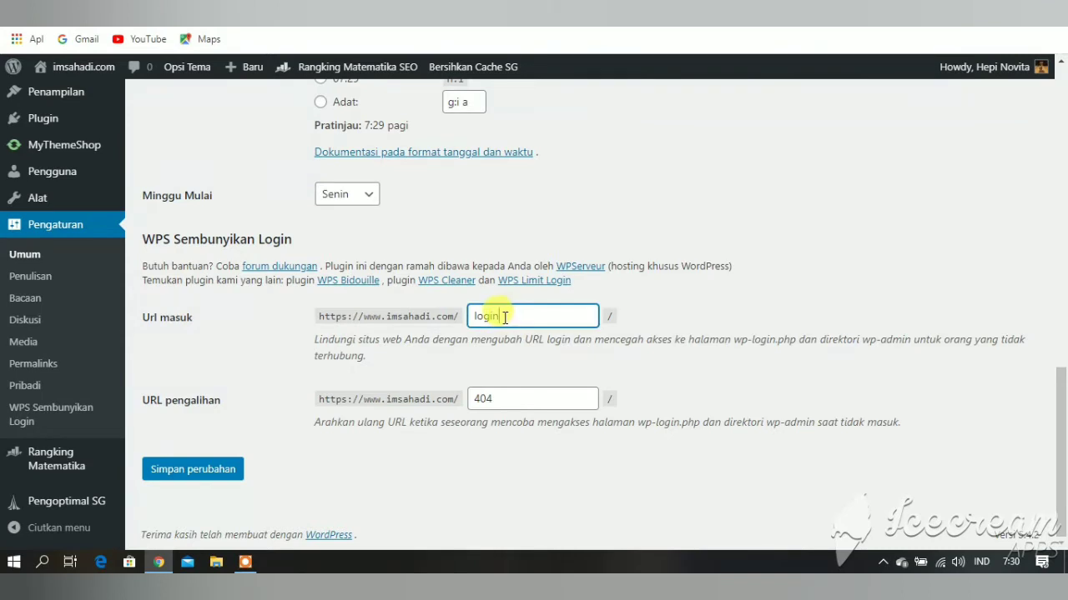
pyautogui.press('BackSpace')
pyautogui.press('BackSpace')
pyautogui.press('BackSpace')
pyautogui.press('BackSpace')
pyautogui.press('BackSpace')
pyautogui.write('login')
pyautogui.click(684, 305)
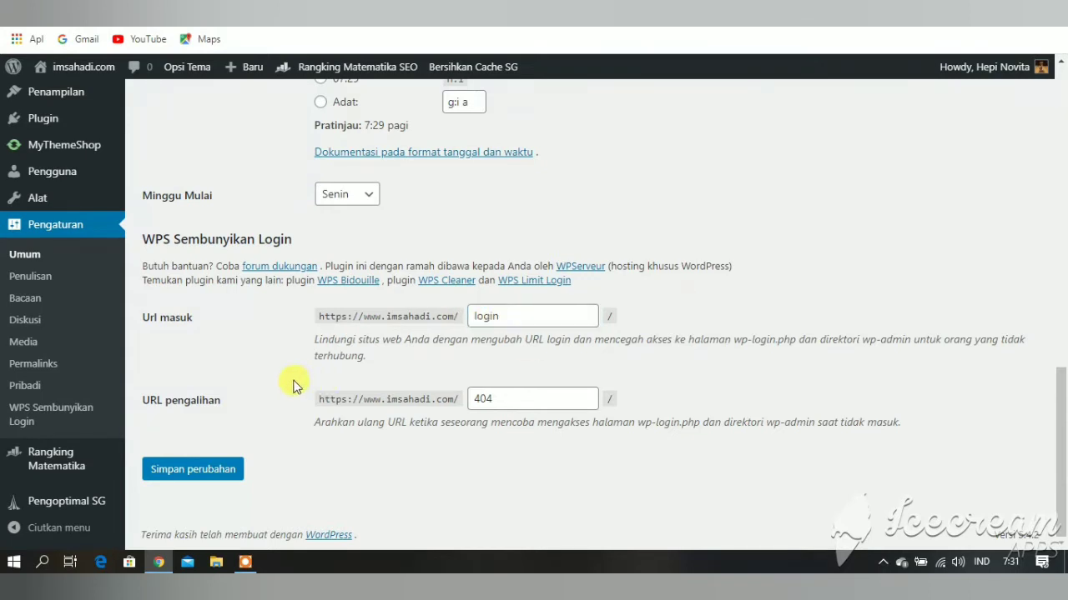
# Step: Switch the general settings page back to English and save the WPS Hide Login change
pyautogui.click(193, 474)
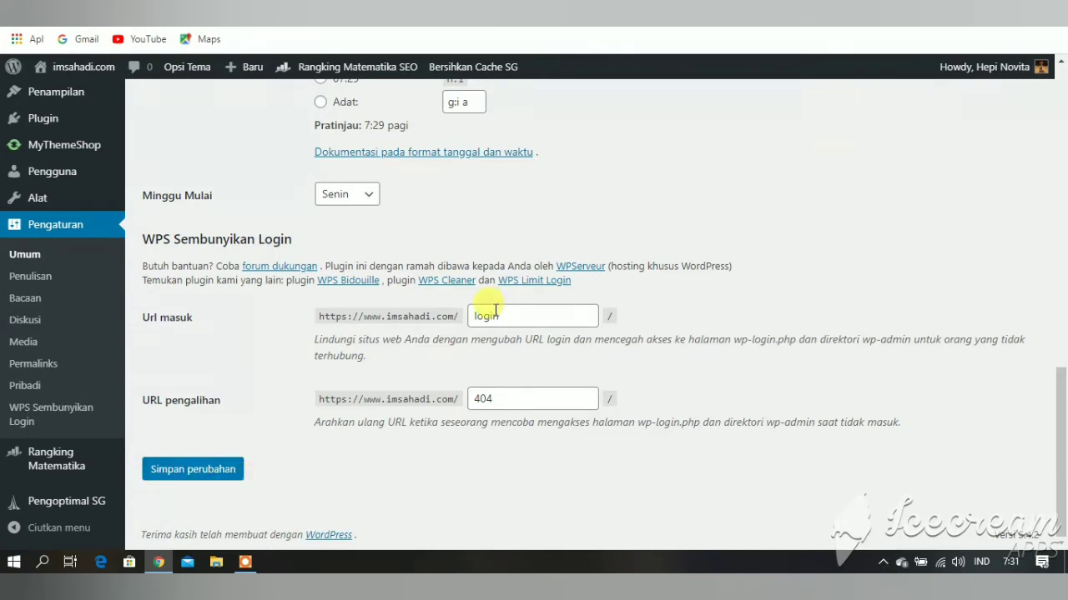
pyautogui.click(905, 34)
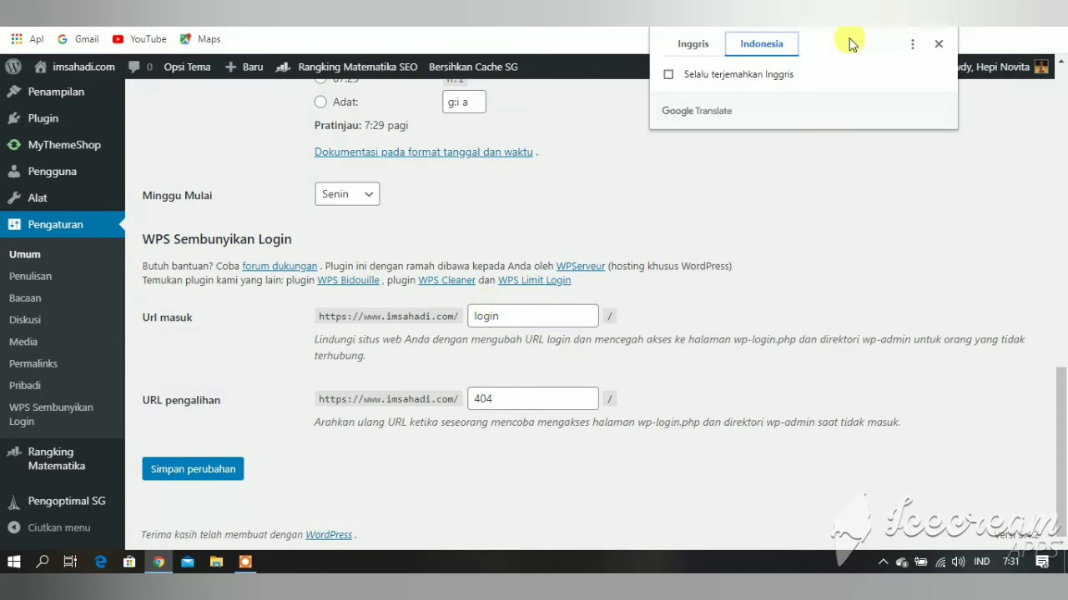
pyautogui.click(192, 472)
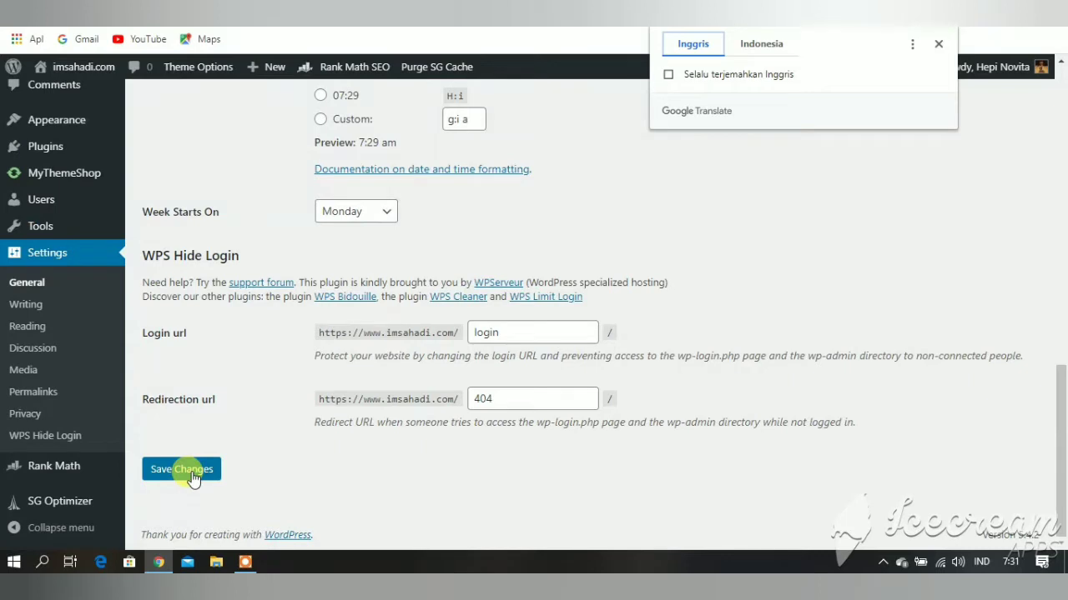
pyautogui.click(190, 470)
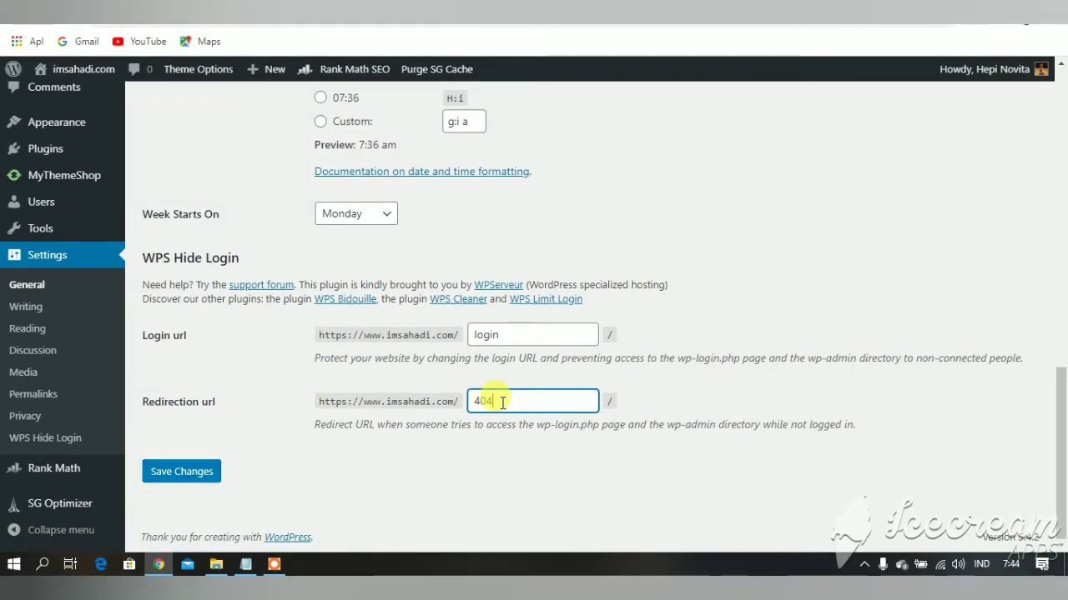
# Step: Set the WPS Hide Login redirection URL ending to "admin" and save the settings
pyautogui.press('BackSpace')
pyautogui.press('BackSpace')
pyautogui.press('BackSpace')
pyautogui.write('admin')
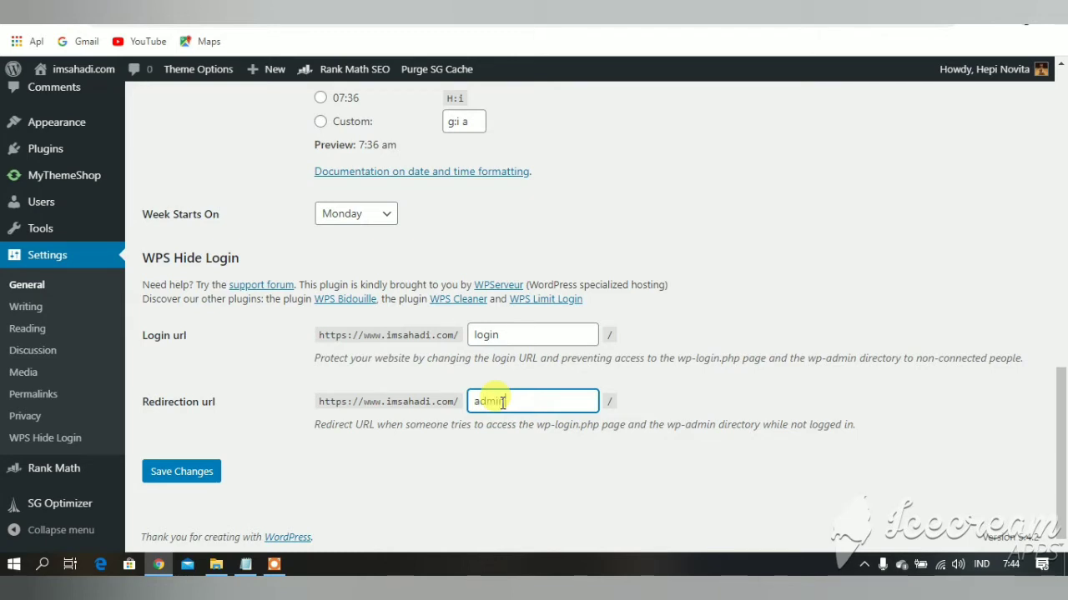
pyautogui.click(205, 482)
pyautogui.click(205, 482)
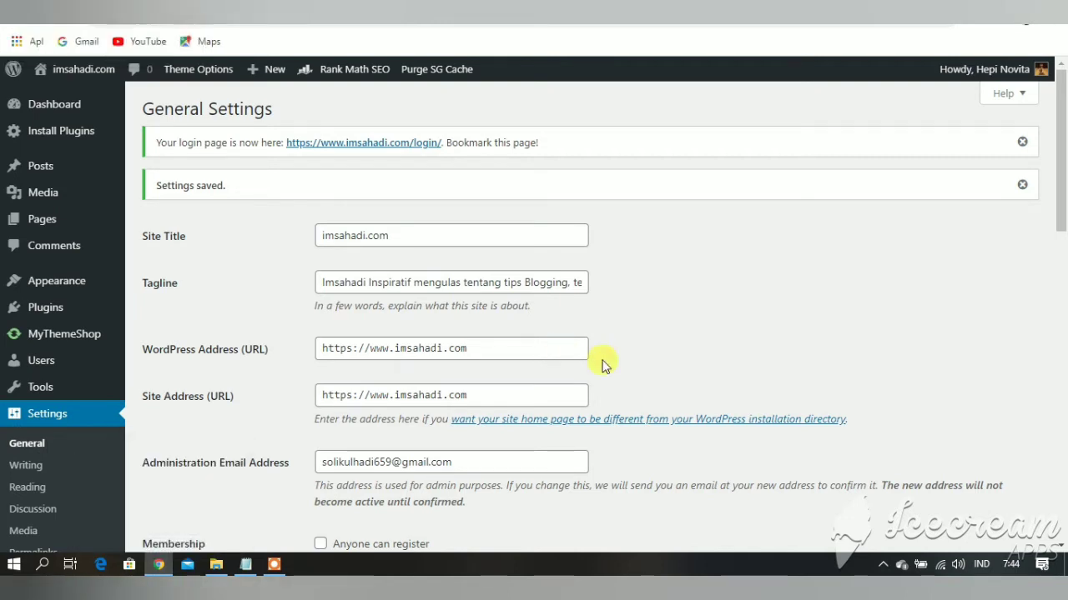
pyautogui.scroll(-10, 608, 362)
pyautogui.scroll(-2, 608, 367)
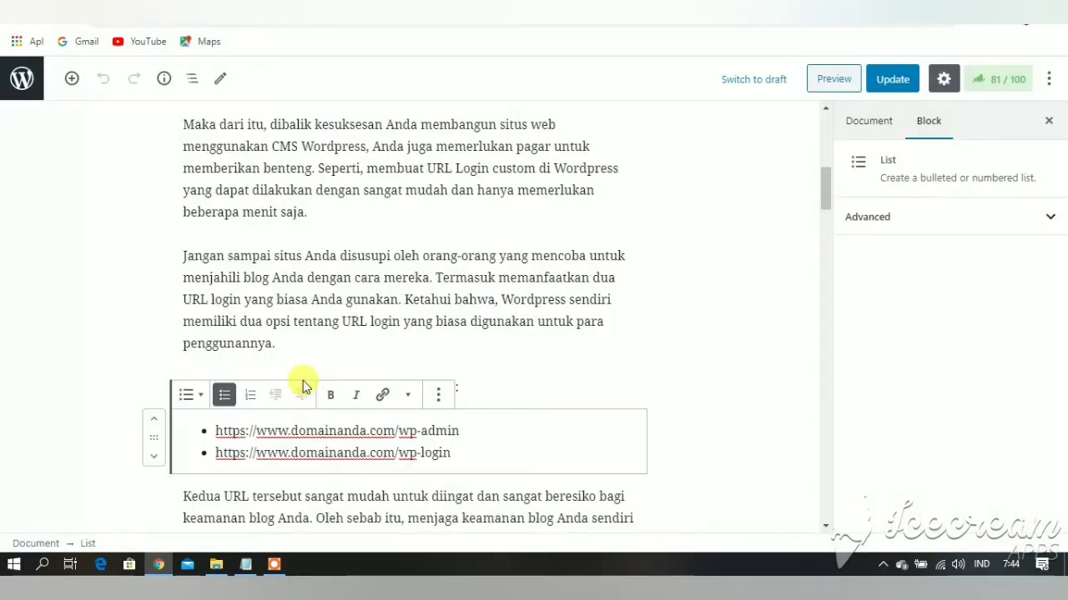
pyautogui.moveTo(463, 431); pyautogui.dragTo(208, 432)
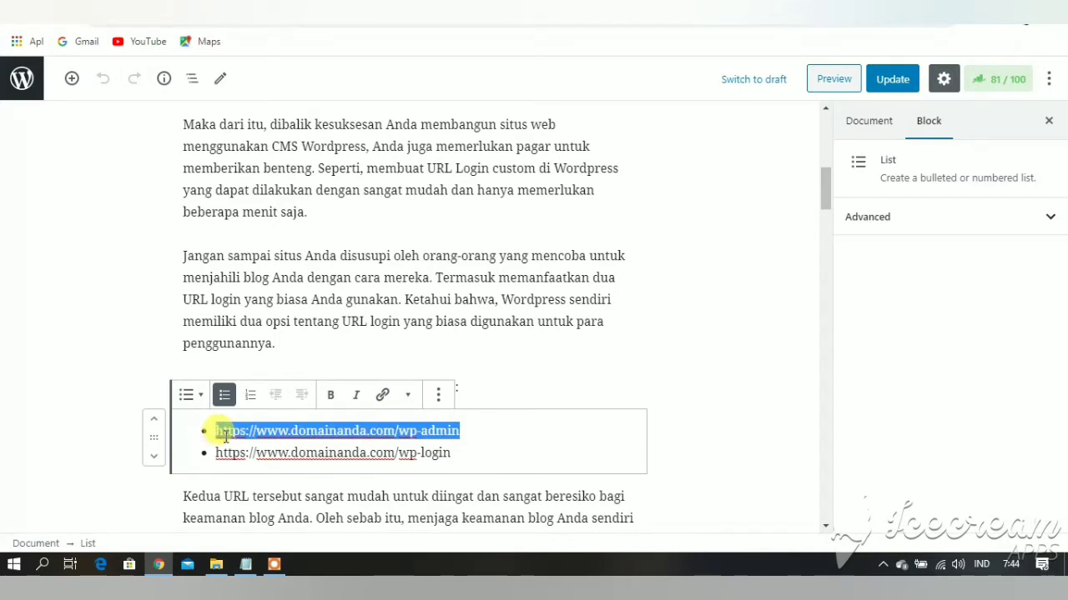
pyautogui.rightClick(226, 426)
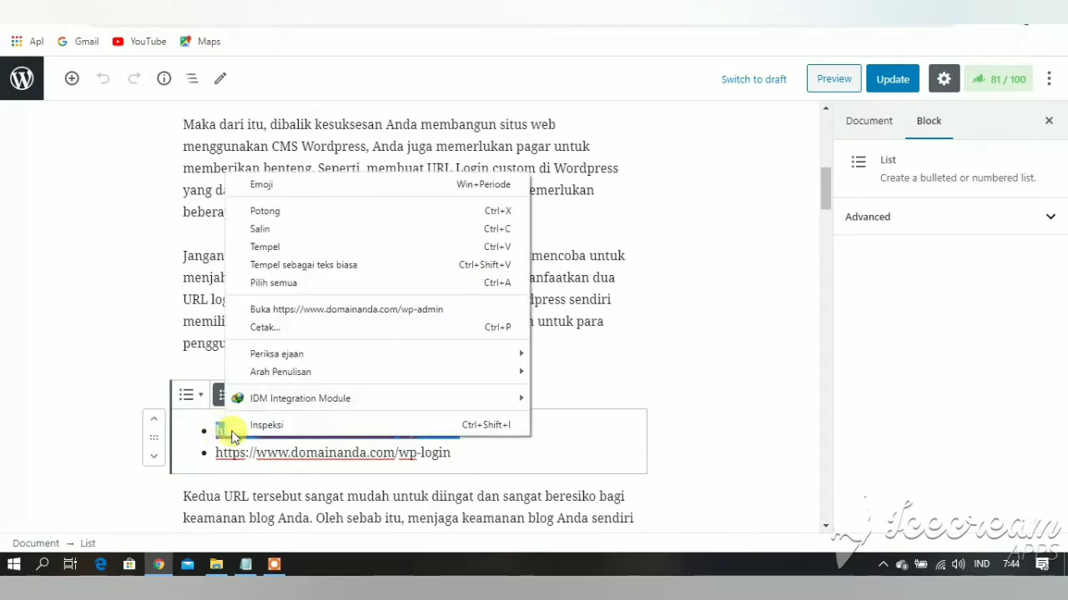
pyautogui.click(281, 229)
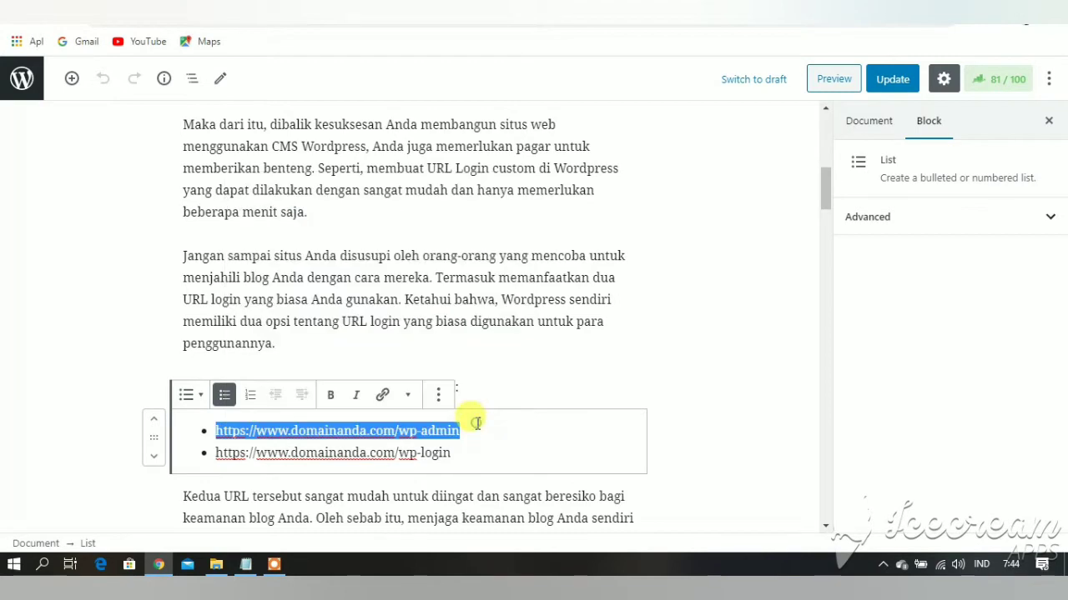
pyautogui.click(469, 427)
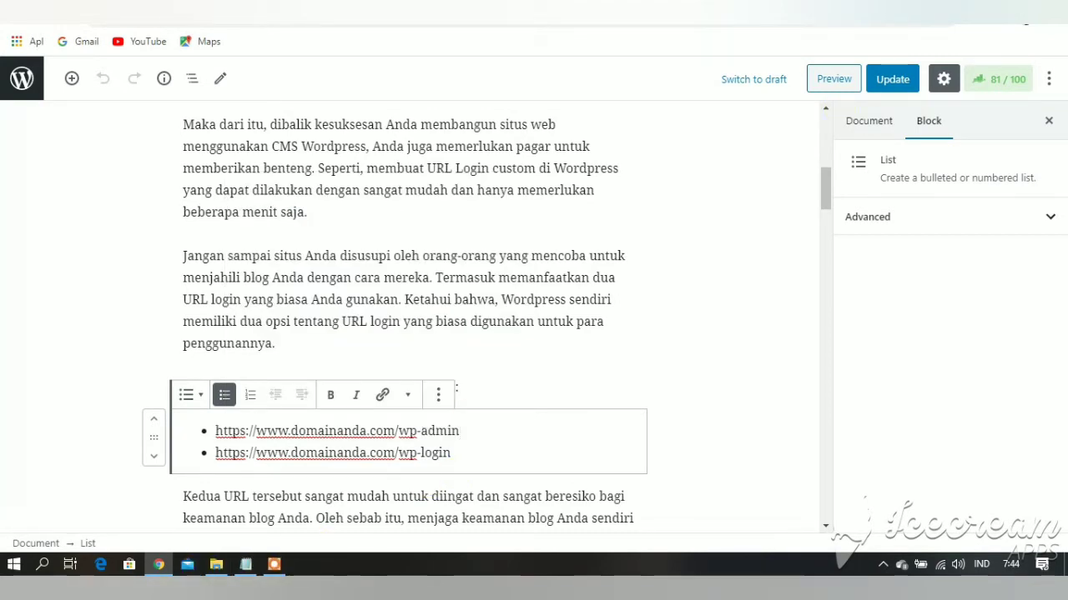
# Step: Switch to Firefox and paste the copied wp-admin address as the address to visit
pyautogui.press('super+d')
pyautogui.doubleClick(94, 481)
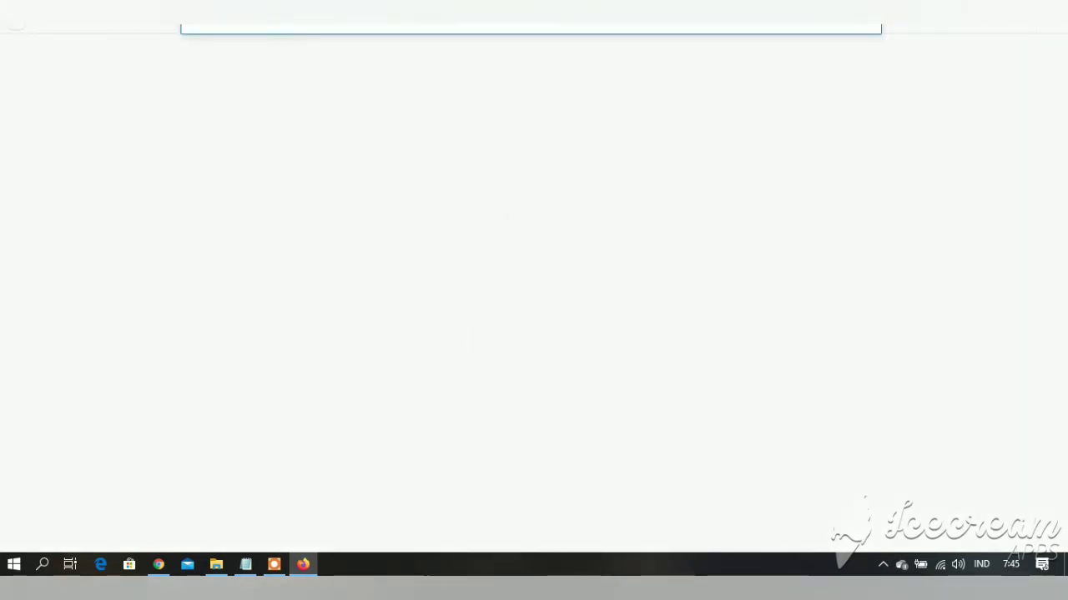
pyautogui.rightClick(464, 27)
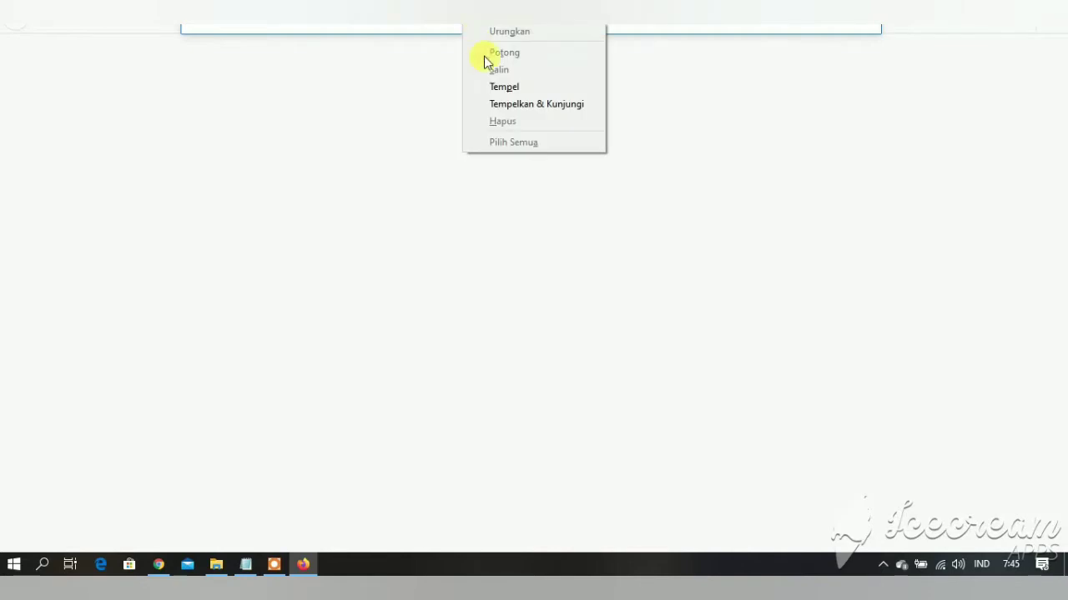
pyautogui.click(502, 87)
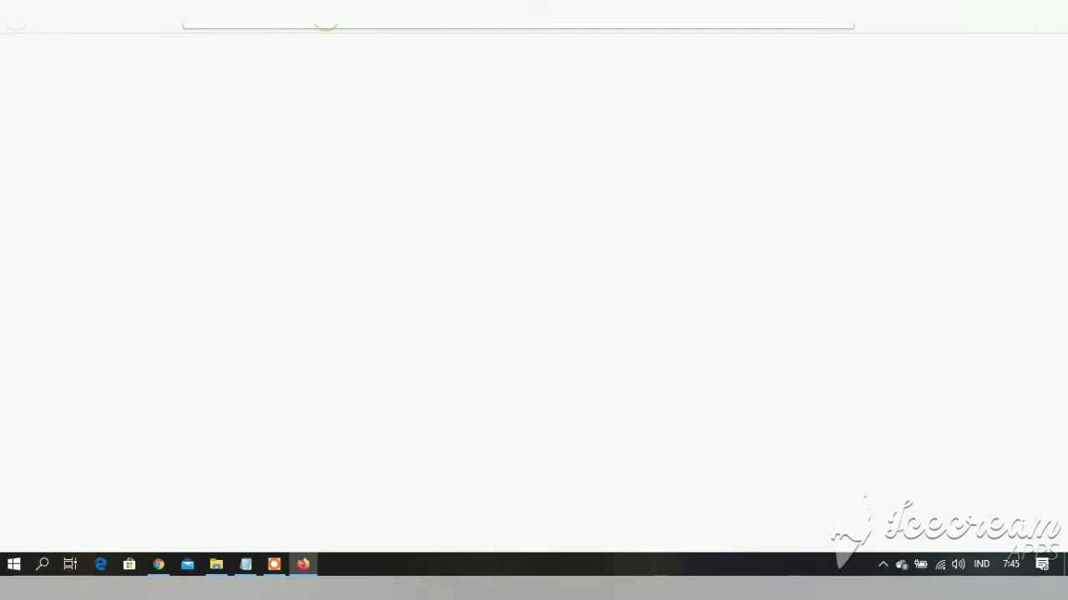
pyautogui.hotkey('ctrl', 'v')
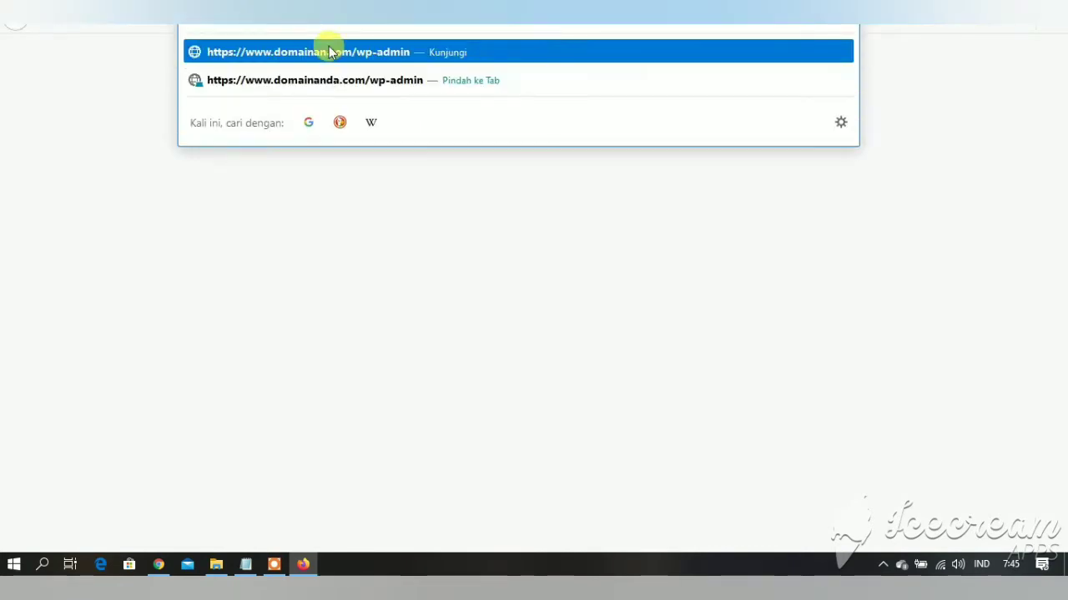
pyautogui.press('BackSpace')
pyautogui.press('BackSpace')
pyautogui.press('BackSpace')
pyautogui.press('BackSpace')
pyautogui.press('BackSpace')
pyautogui.press('BackSpace')
pyautogui.press('BackSpace')
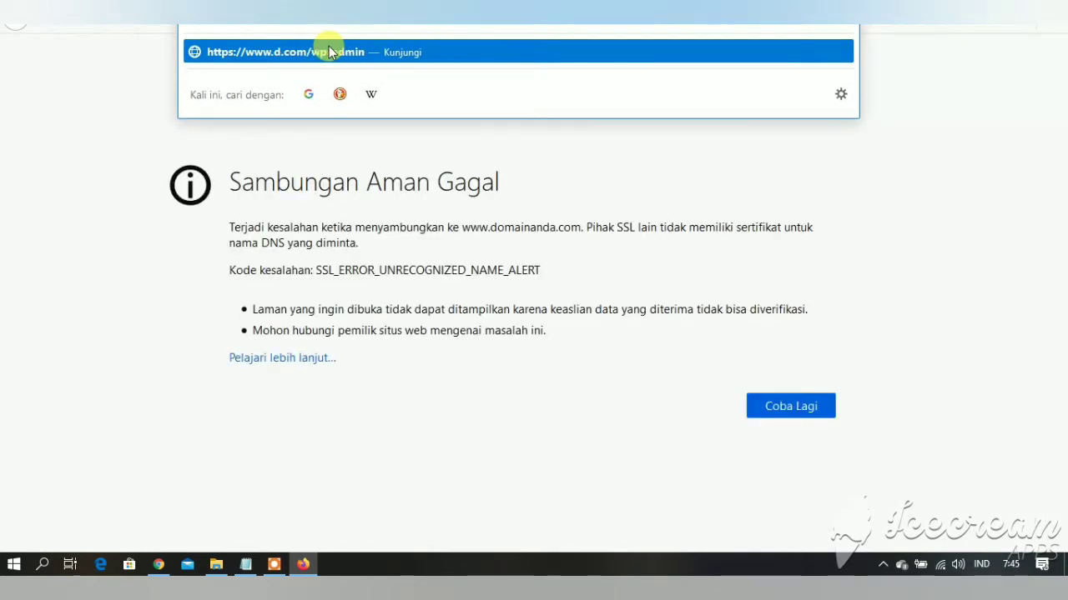
pyautogui.press('BackSpace')
pyautogui.write('imsahadi')
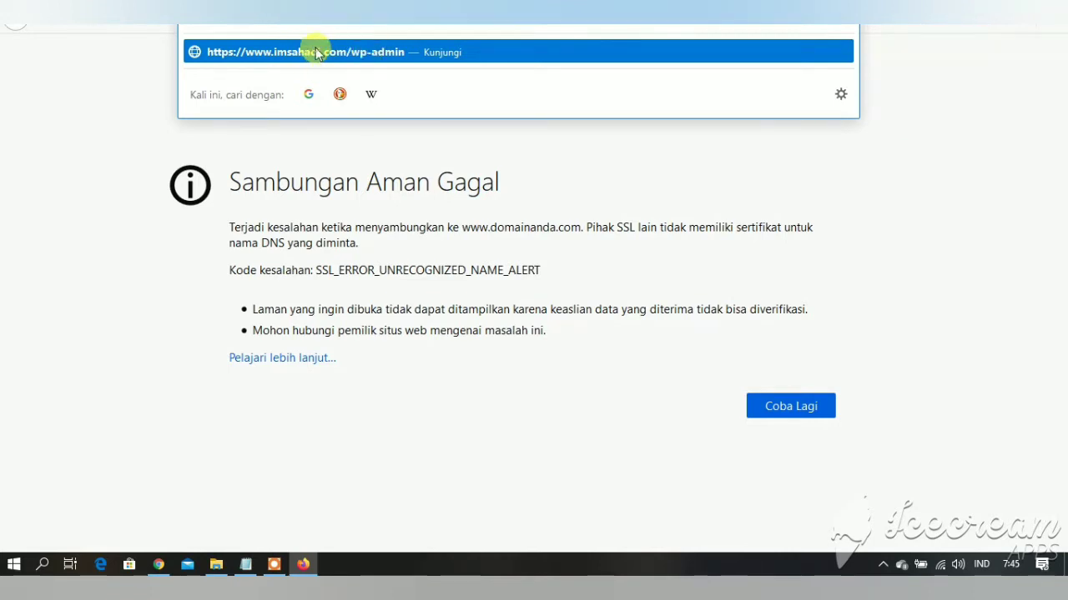
pyautogui.click(317, 53)
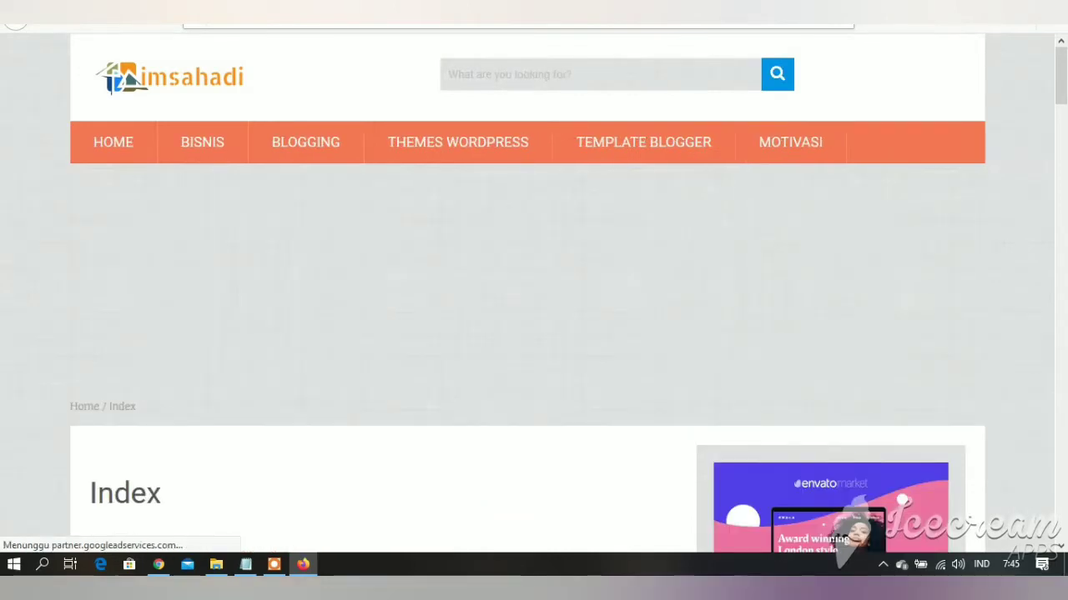
pyautogui.click(517, 18)
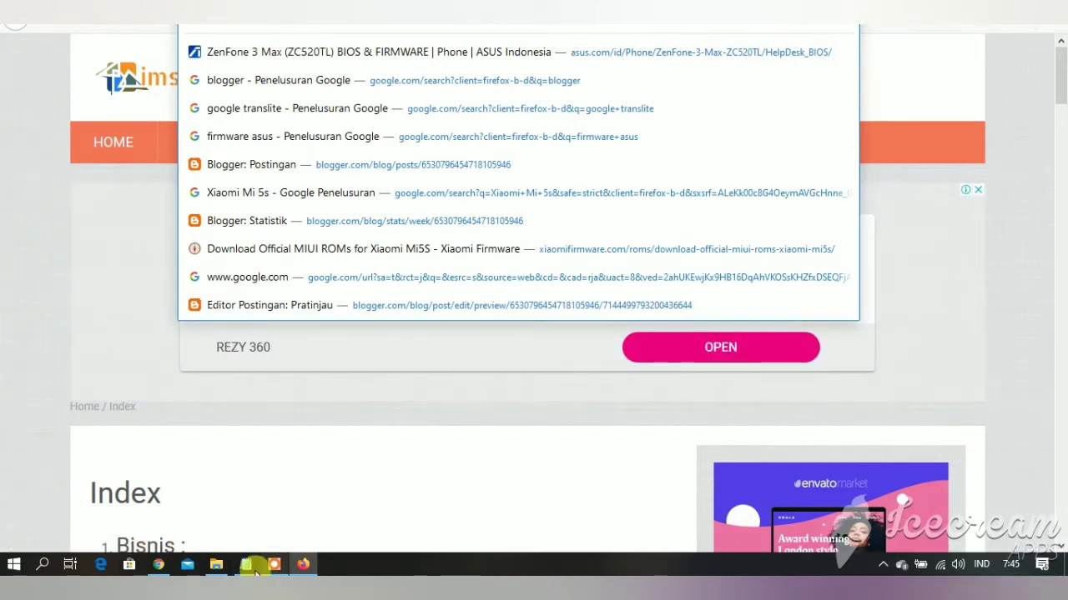
pyautogui.click(158, 565)
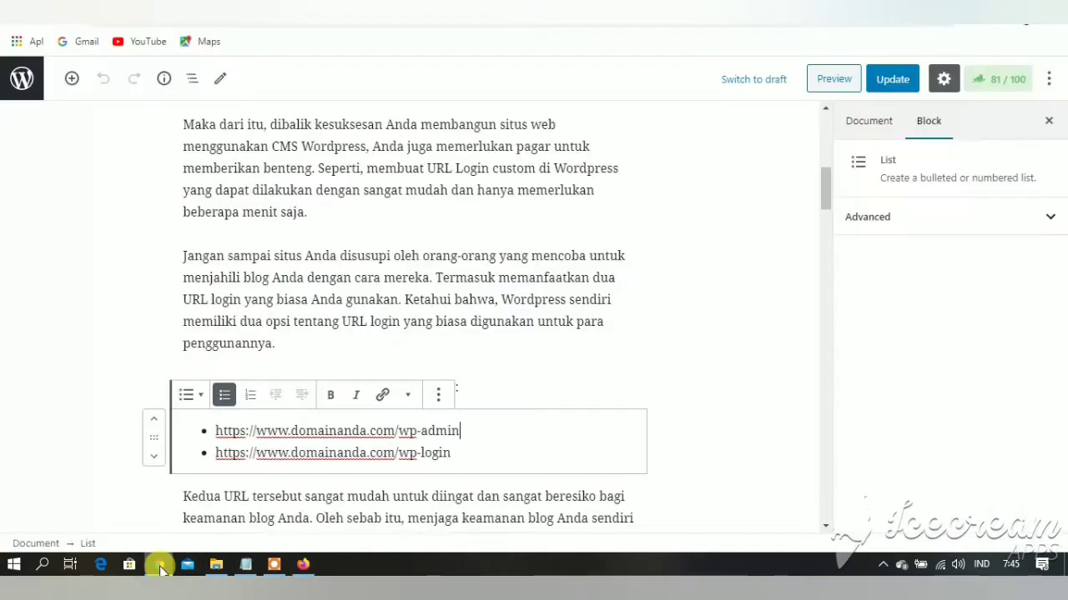
pyautogui.click(451, 453)
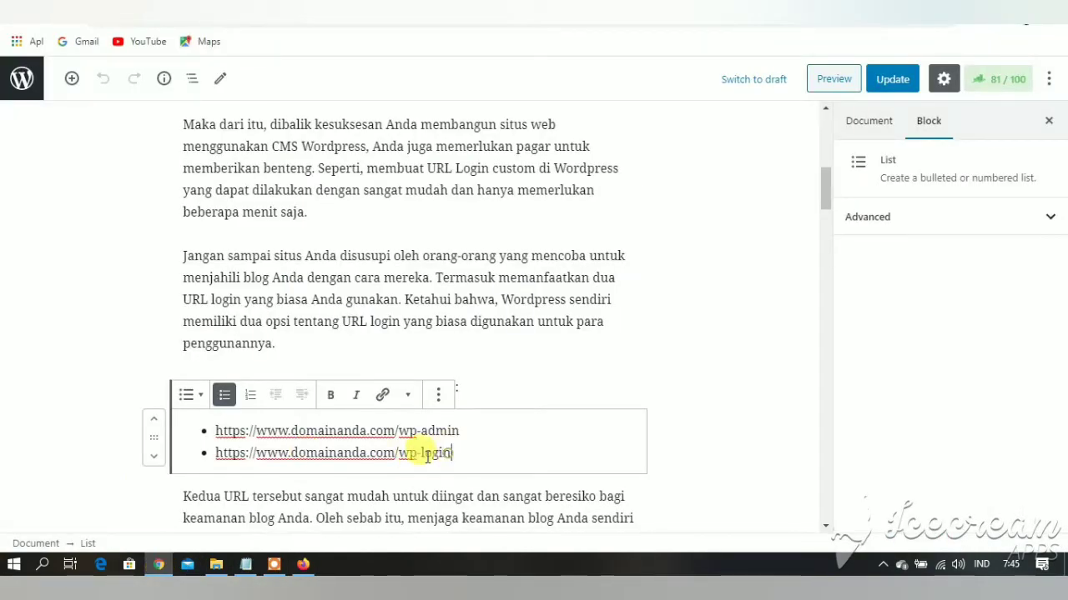
pyautogui.moveTo(451, 453); pyautogui.dragTo(218, 455)
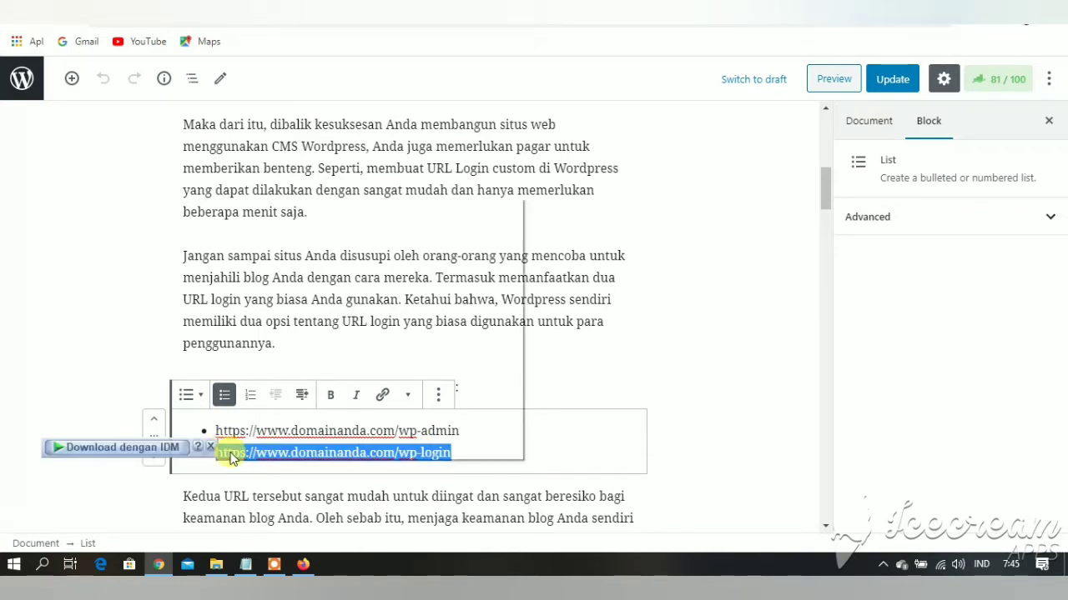
pyautogui.rightClick(226, 457)
pyautogui.click(262, 252)
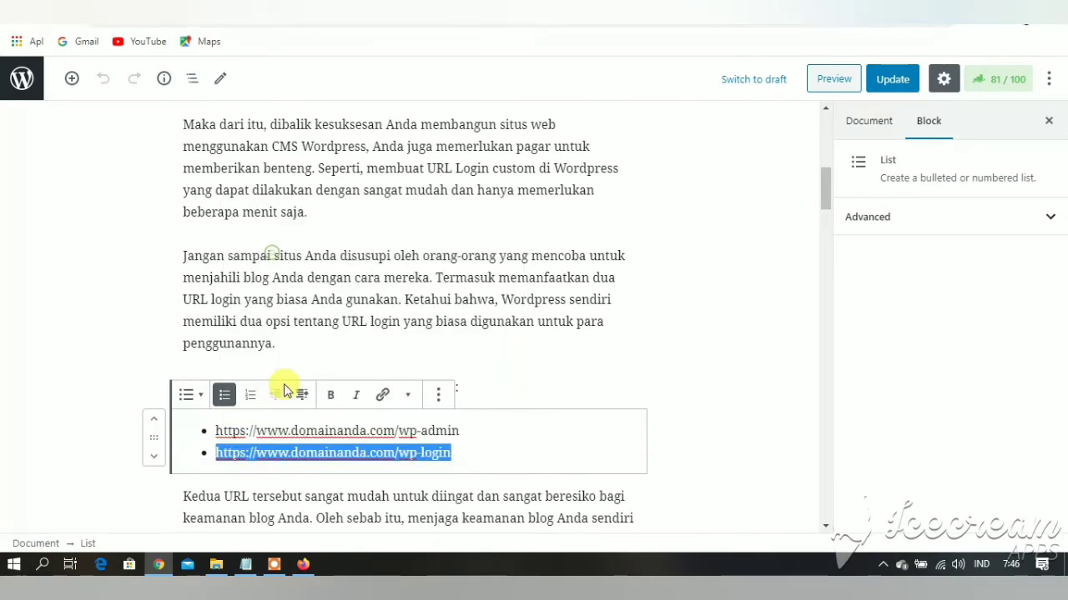
# Step: Switch to Firefox and paste the copied wp-login address into a new tab
pyautogui.moveTo(162, 569)
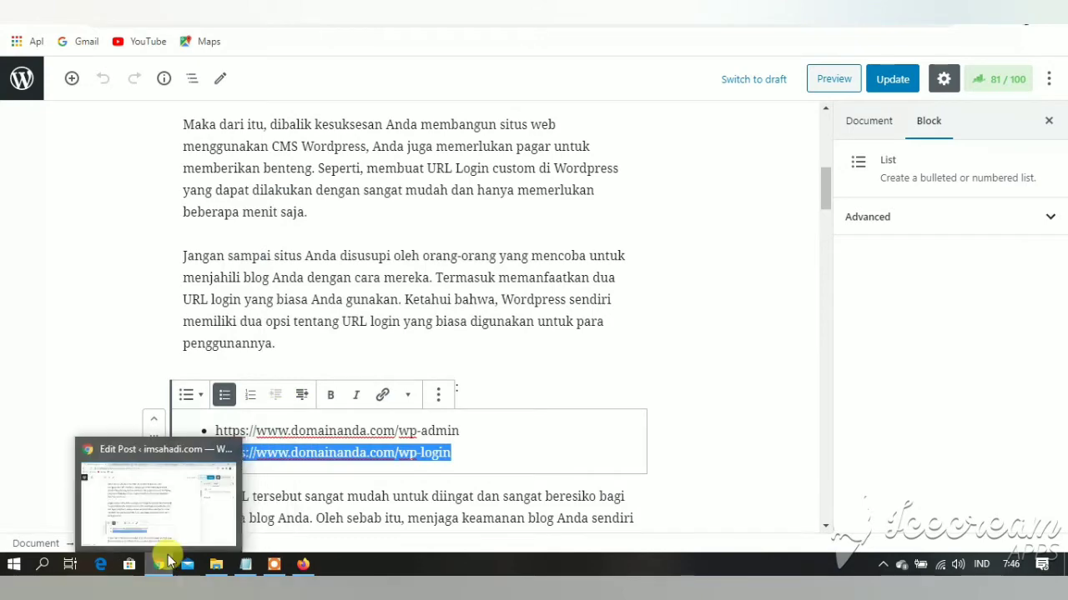
pyautogui.click(307, 568)
pyautogui.hotkey('ctrl', 't')
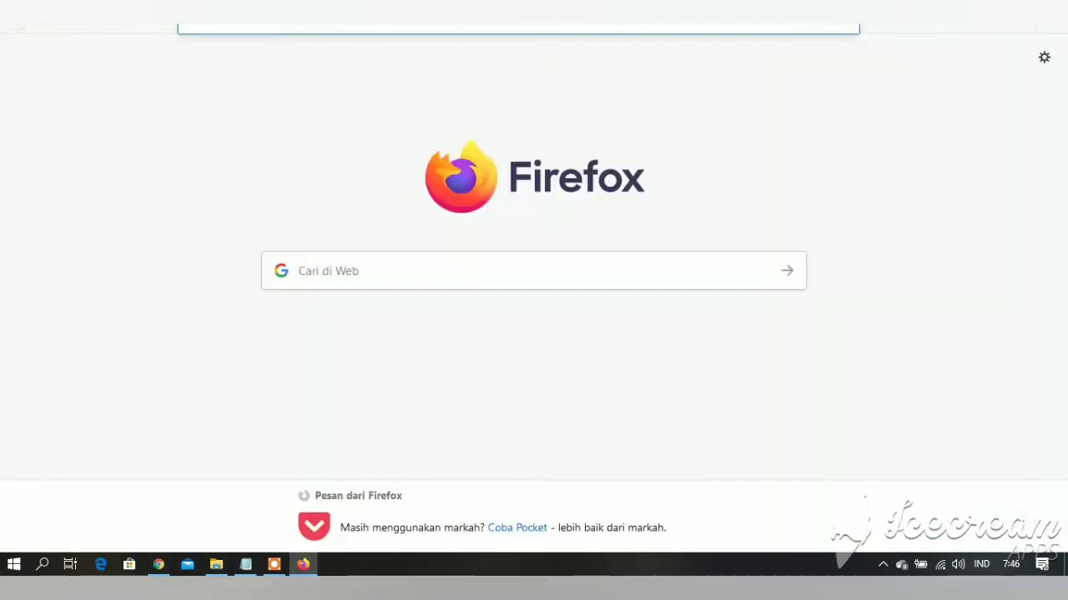
pyautogui.rightClick(233, 26)
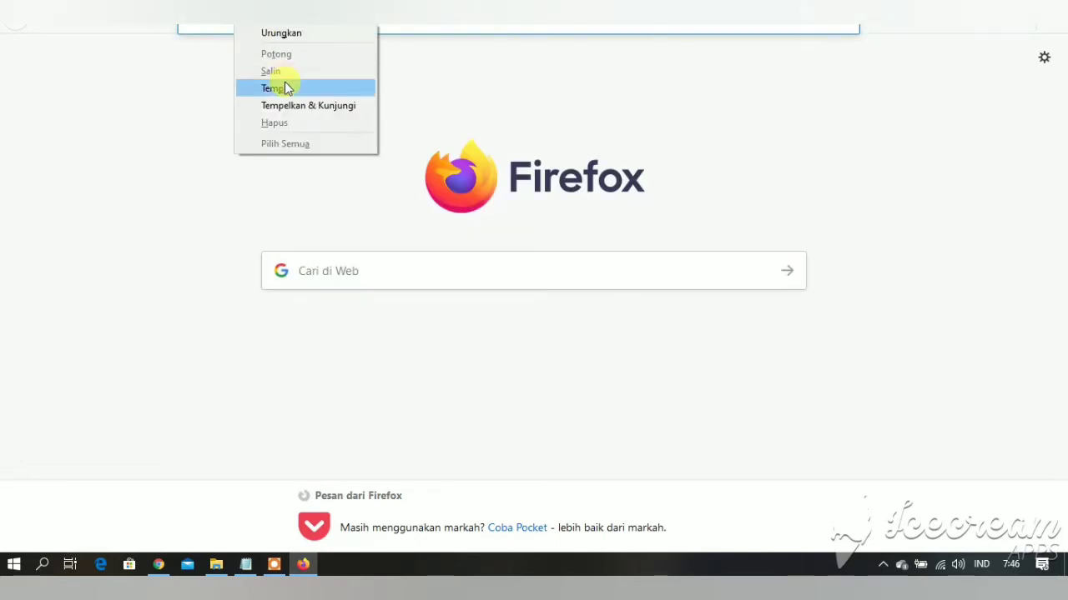
pyautogui.click(279, 84)
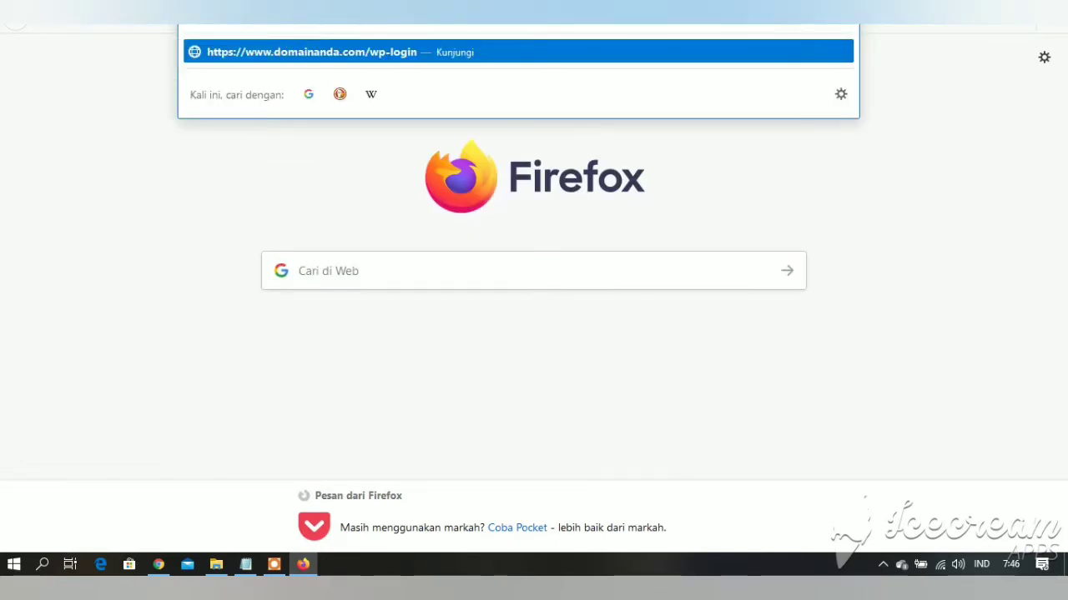
pyautogui.press('BackSpace')
pyautogui.press('BackSpace')
pyautogui.press('BackSpace')
pyautogui.press('BackSpace')
pyautogui.press('BackSpace')
pyautogui.press('BackSpace')
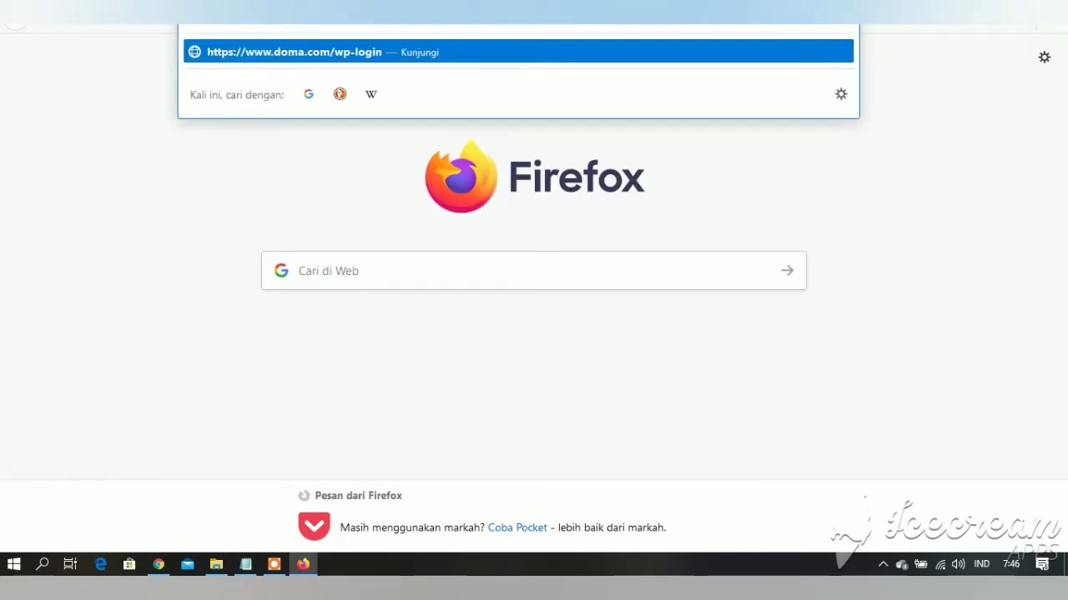
pyautogui.press('BackSpace')
pyautogui.press('BackSpace')
pyautogui.press('BackSpace')
pyautogui.press('BackSpace')
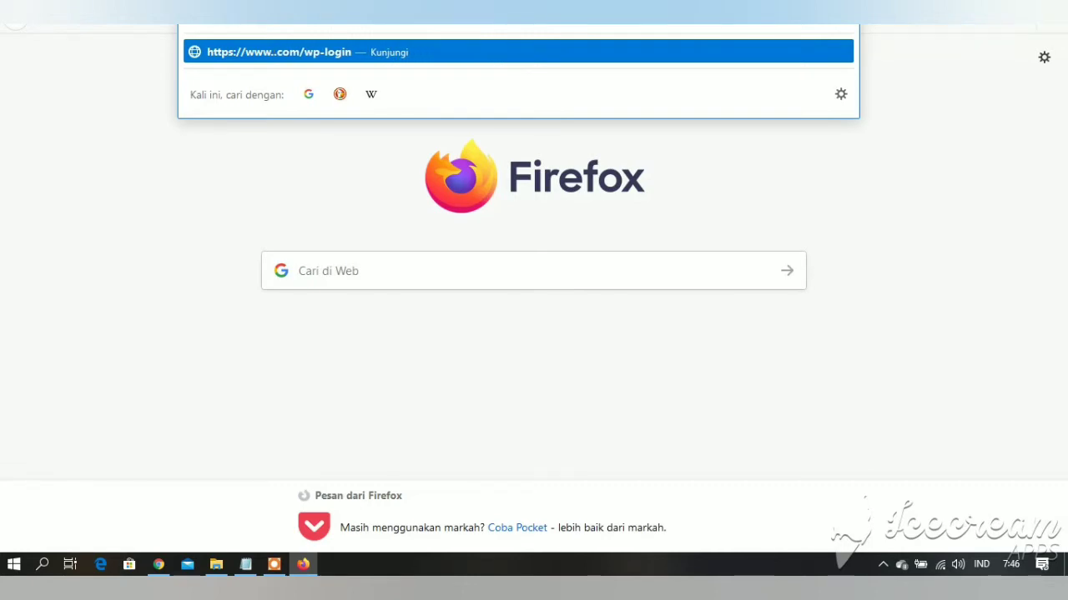
pyautogui.write('imsahadi')
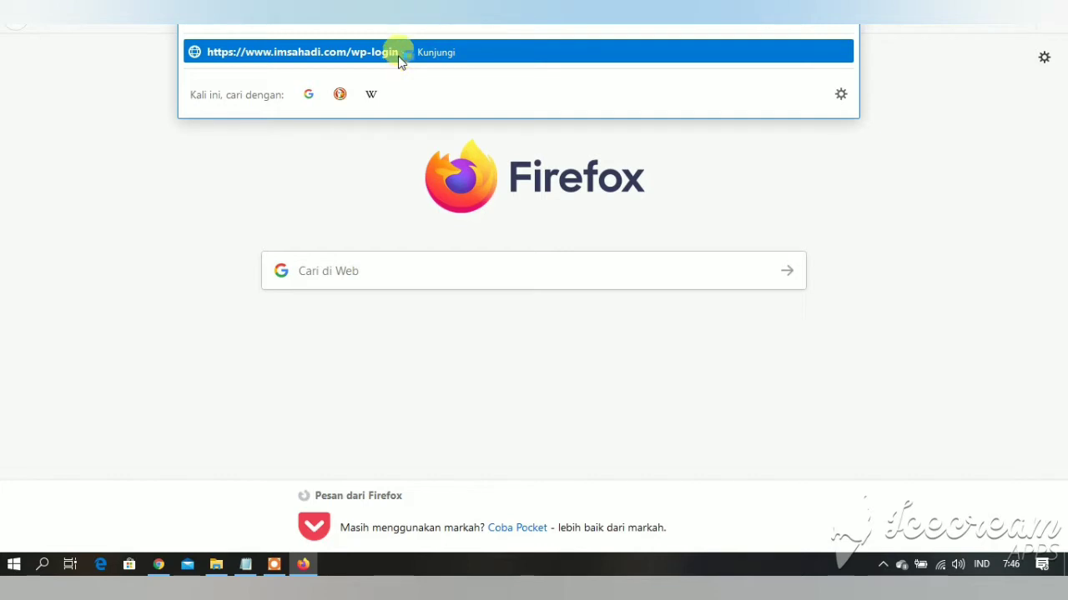
pyautogui.click(438, 52)
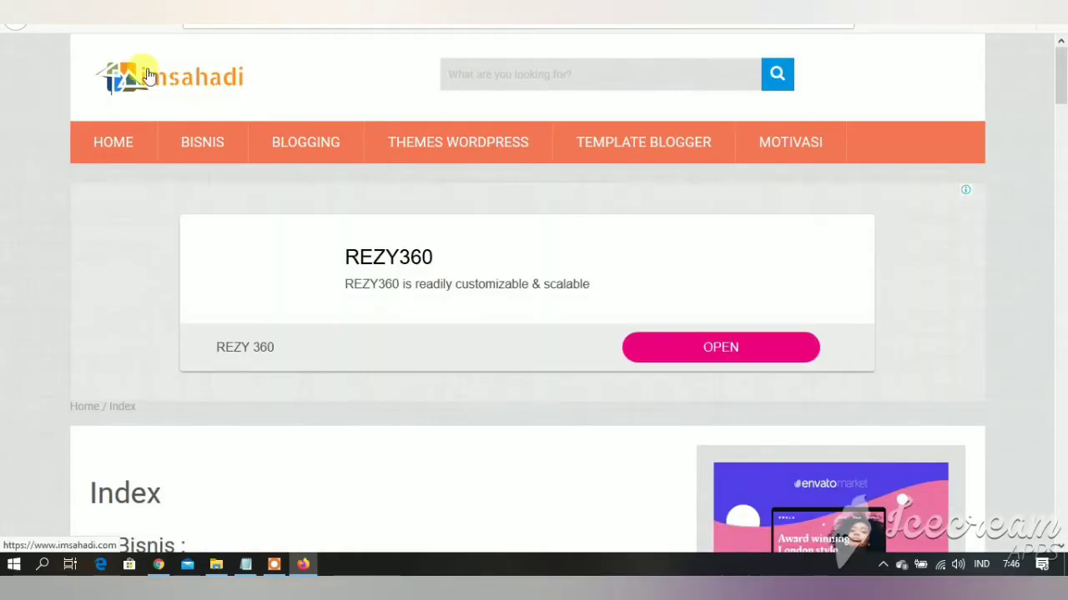
pyautogui.scroll(-2, 5, 421)
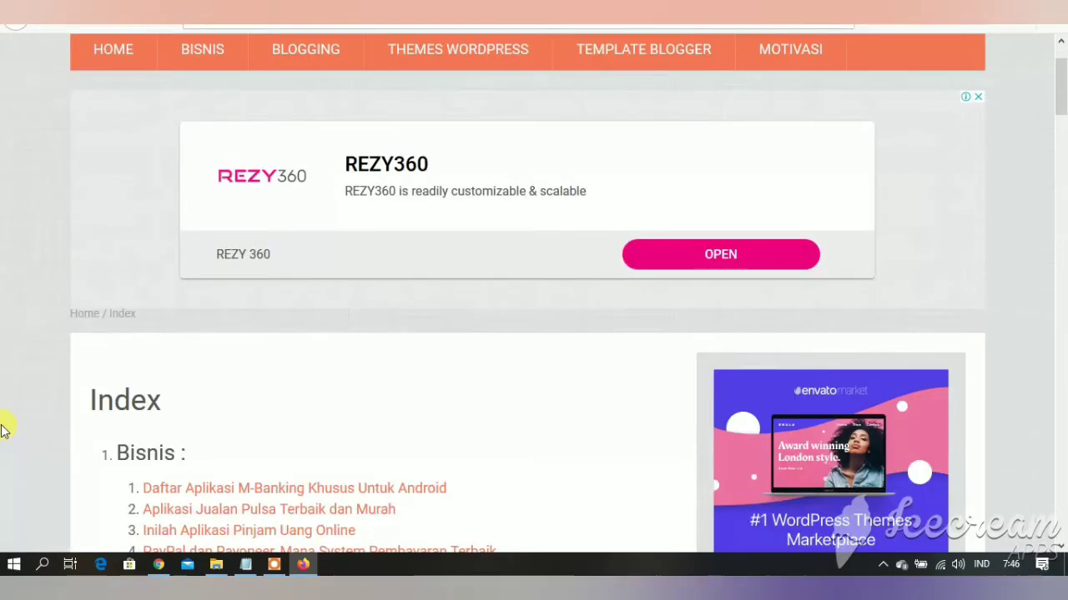
pyautogui.scroll(-5, 5, 430)
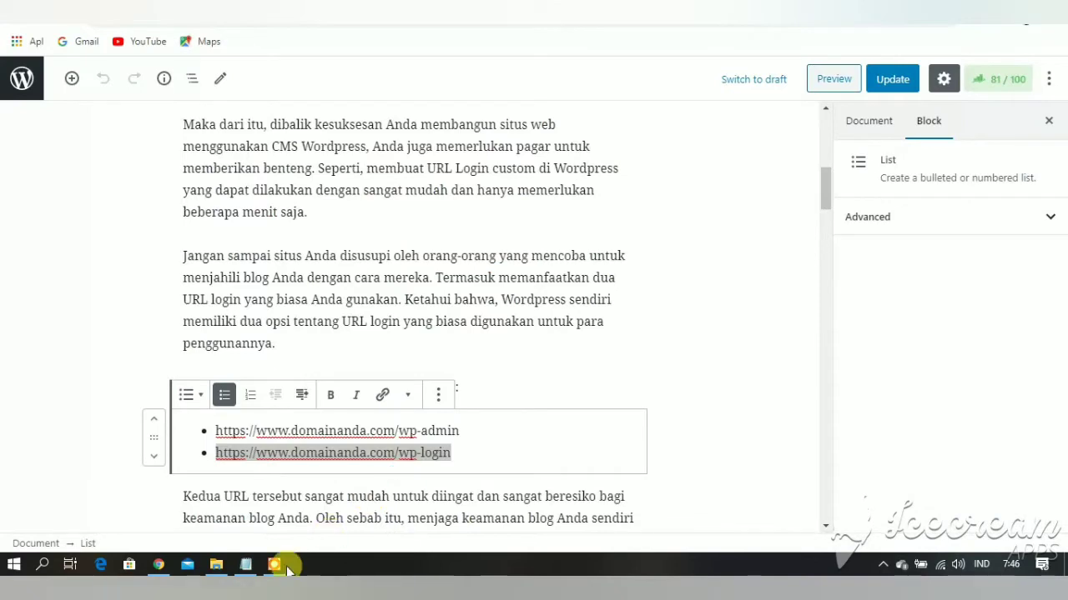
pyautogui.click(276, 567)
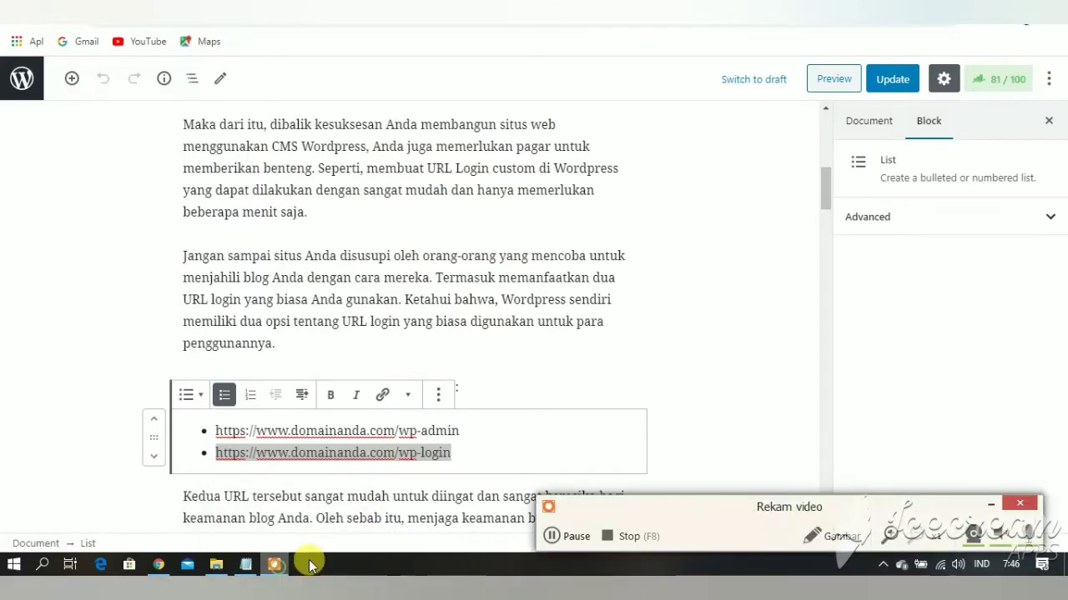
pyautogui.click(622, 537)
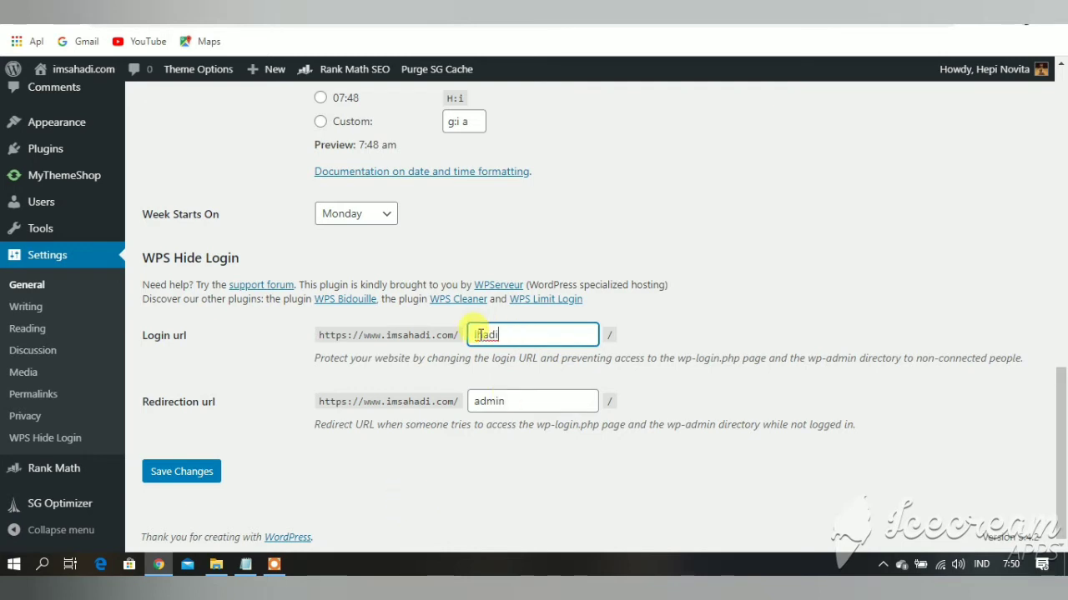
# Step: Set the WPS Hide Login login URL to "hadi" and the redirection URL to "mas", and save the changes
pyautogui.click(479, 334)
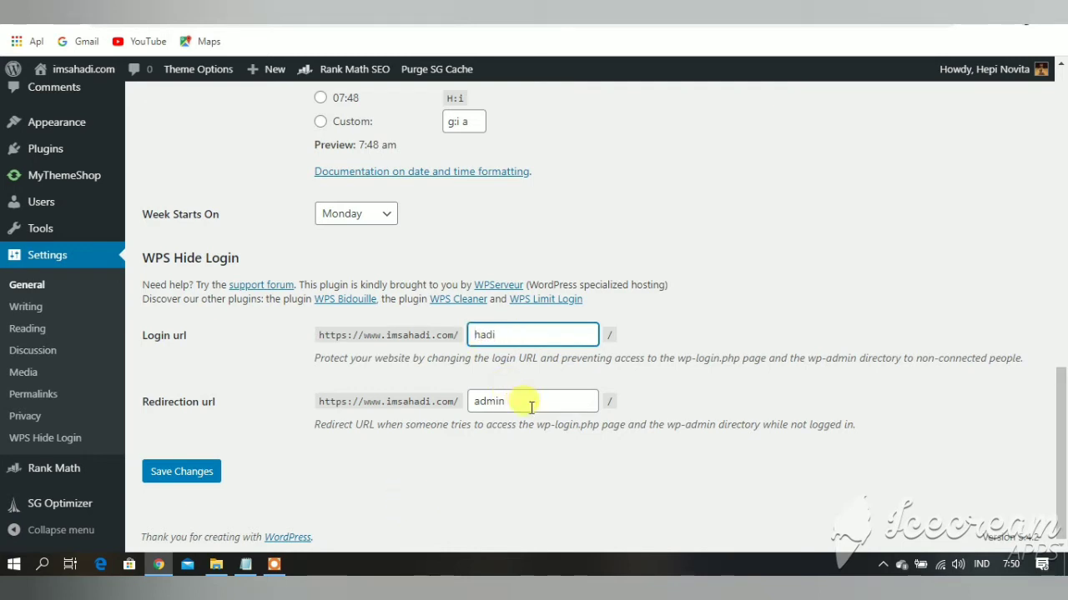
pyautogui.moveTo(526, 402); pyautogui.dragTo(472, 406)
pyautogui.press('BackSpace')
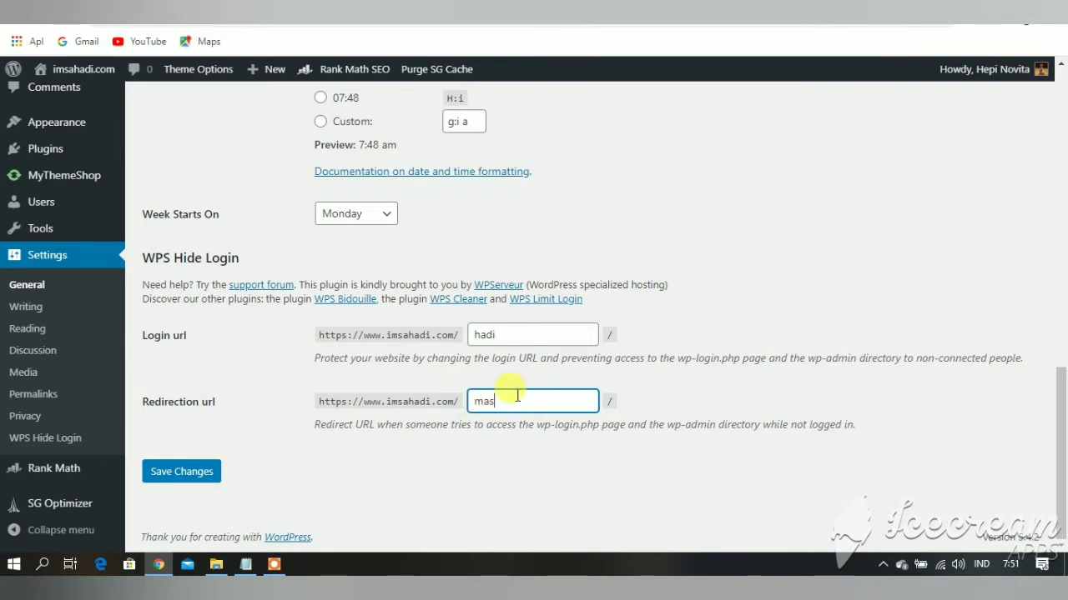
pyautogui.click(201, 474)
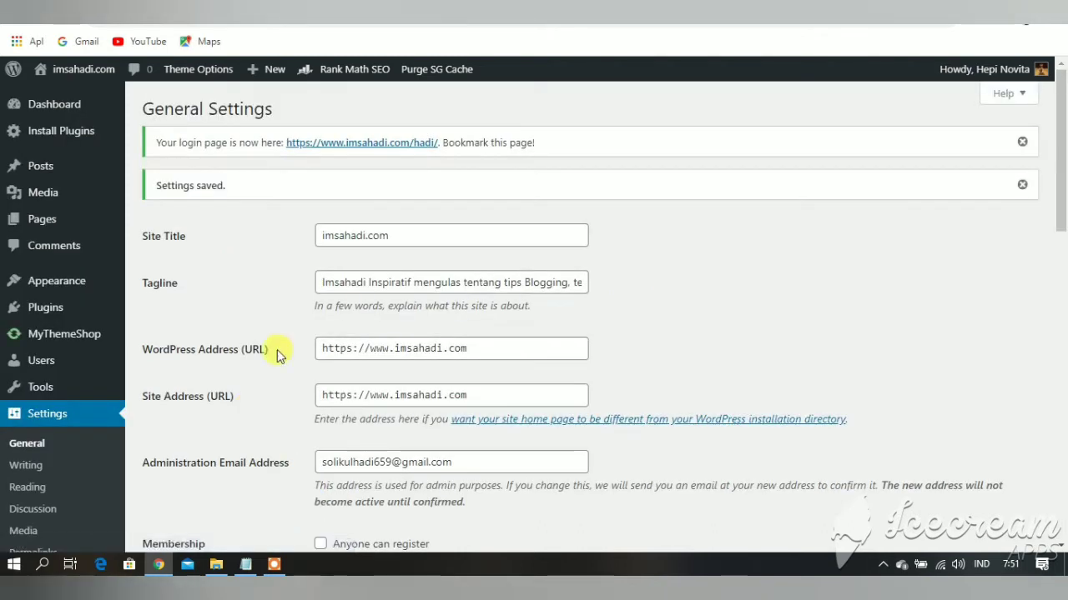
# Step: Copy the new login page link from the General Settings notice and paste it into the address field in Firefox
pyautogui.rightClick(424, 143)
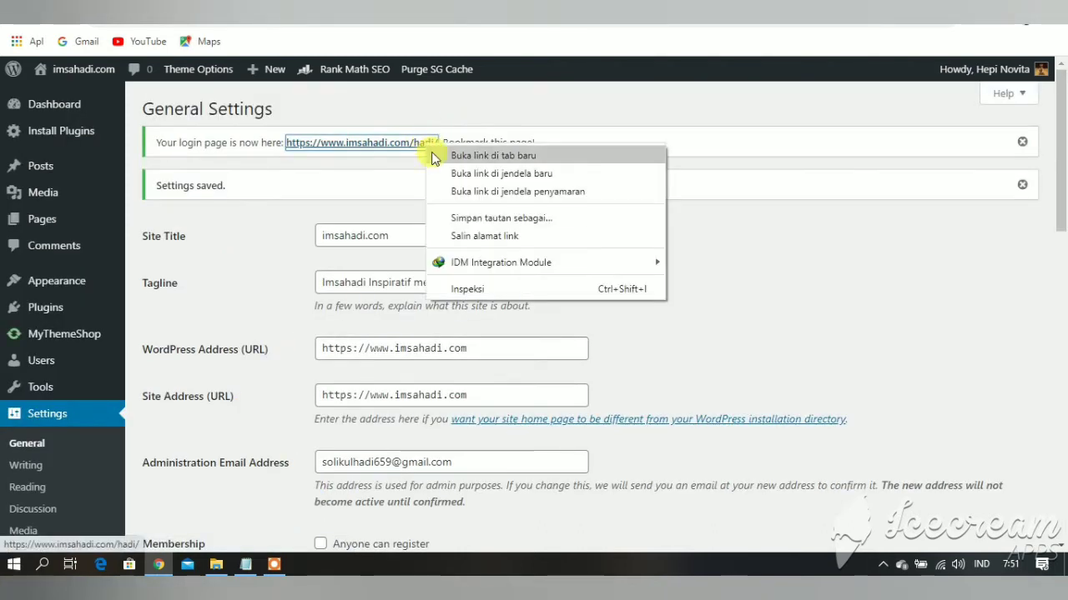
pyautogui.click(463, 235)
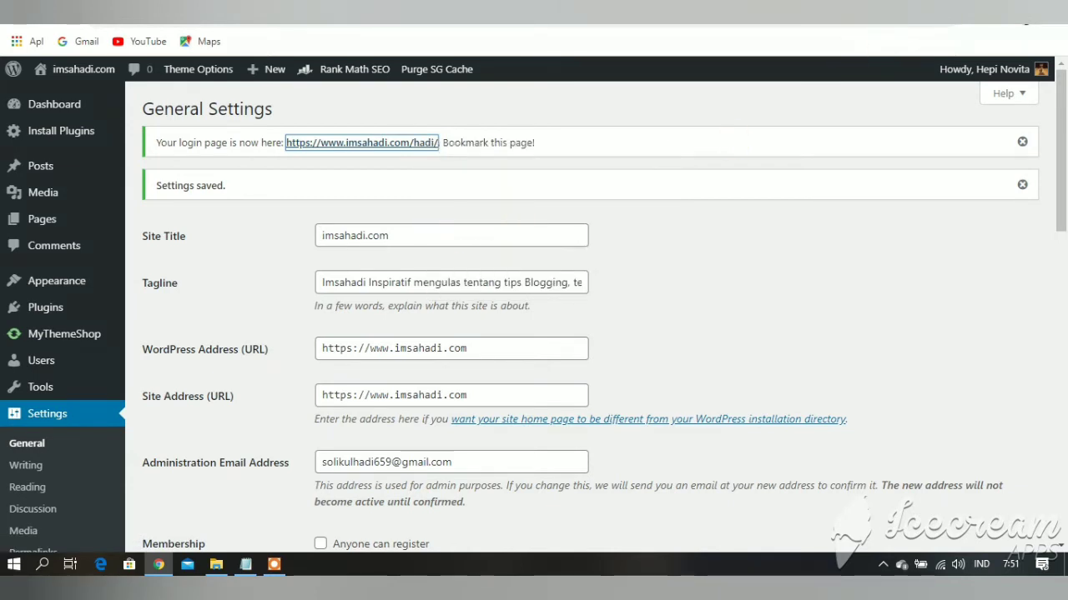
pyautogui.click(977, 4)
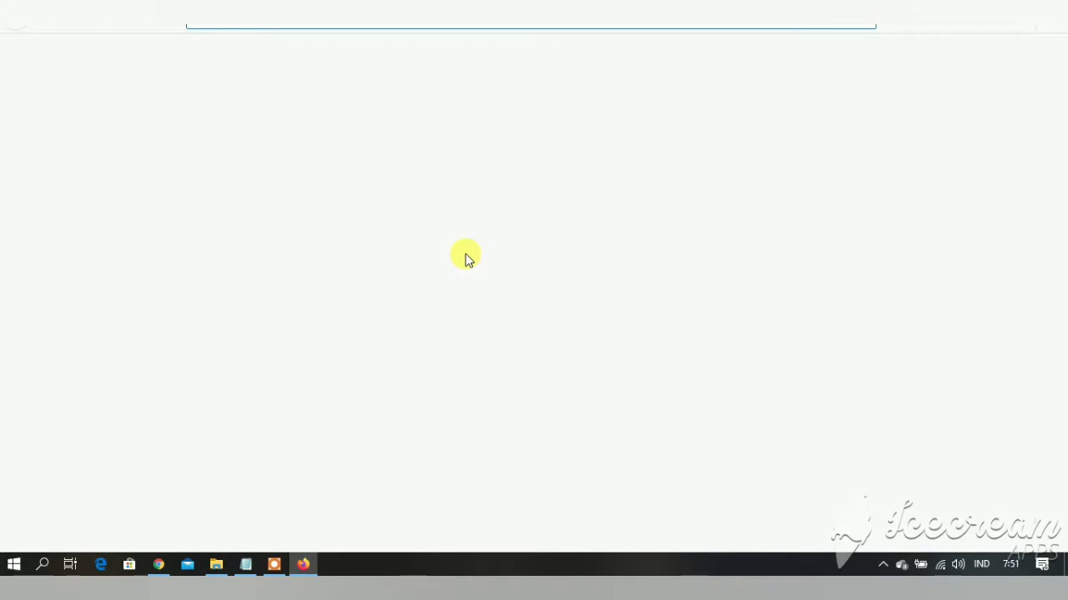
pyautogui.rightClick(337, 25)
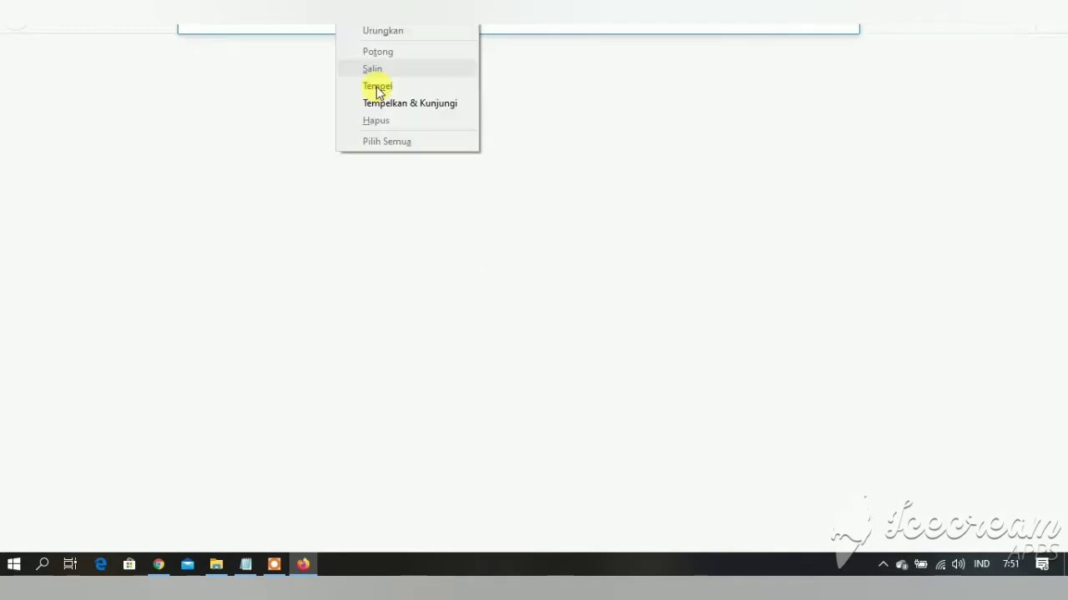
pyautogui.click(375, 88)
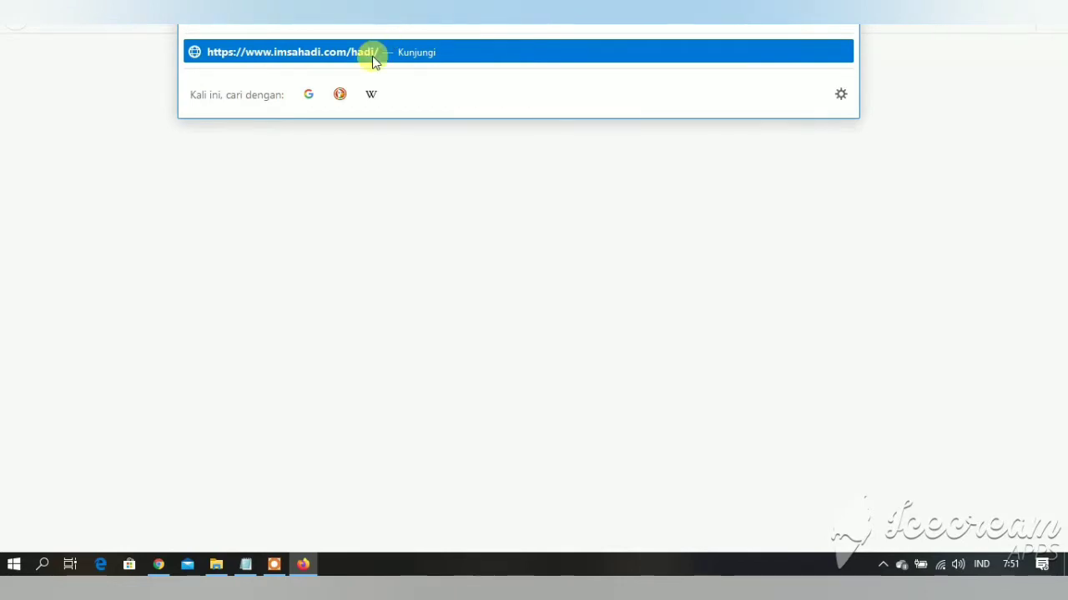
pyautogui.click(221, 52)
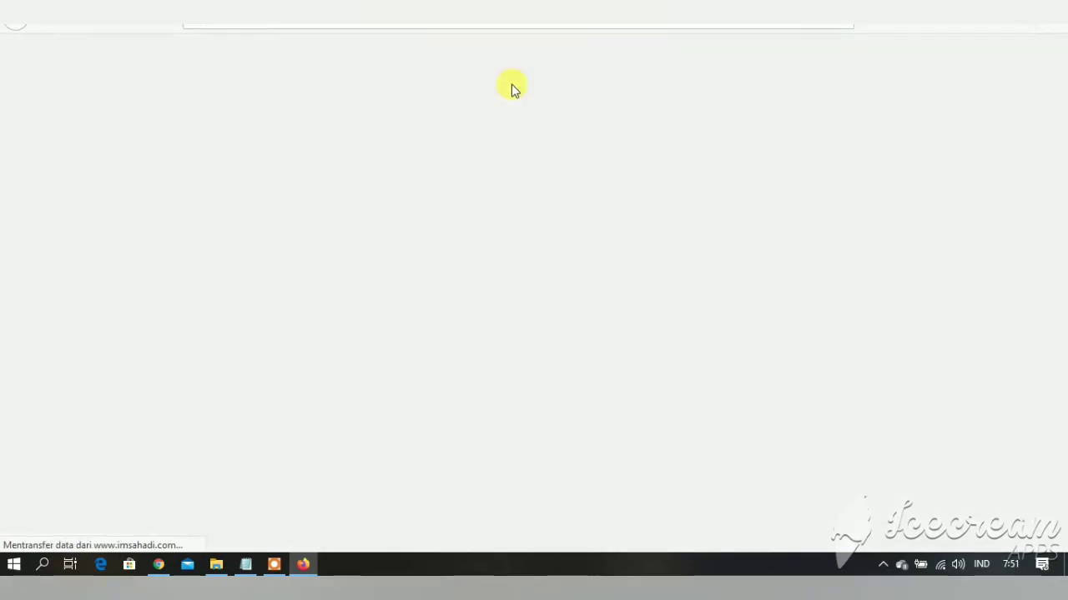
pyautogui.hotkey('ctrl', 'l')
pyautogui.press('Down')
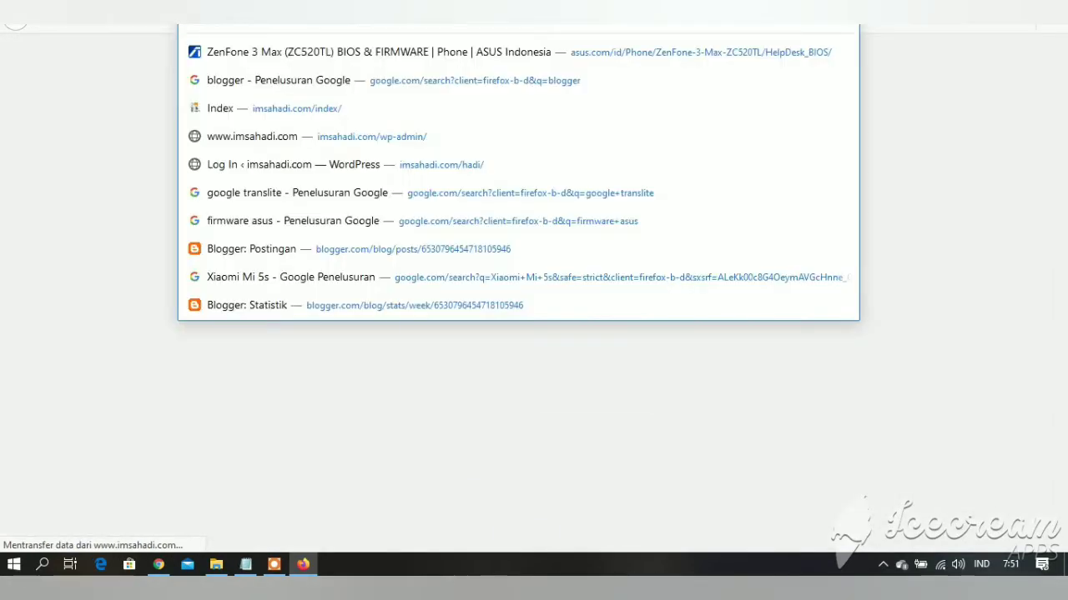
pyautogui.click(51, 129)
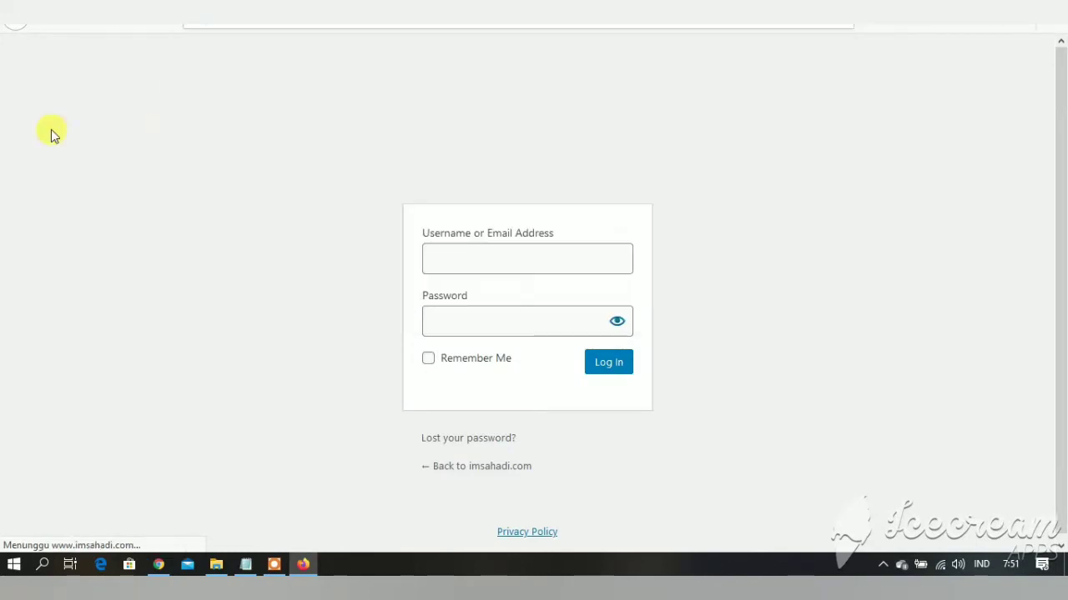
pyautogui.click(487, 259)
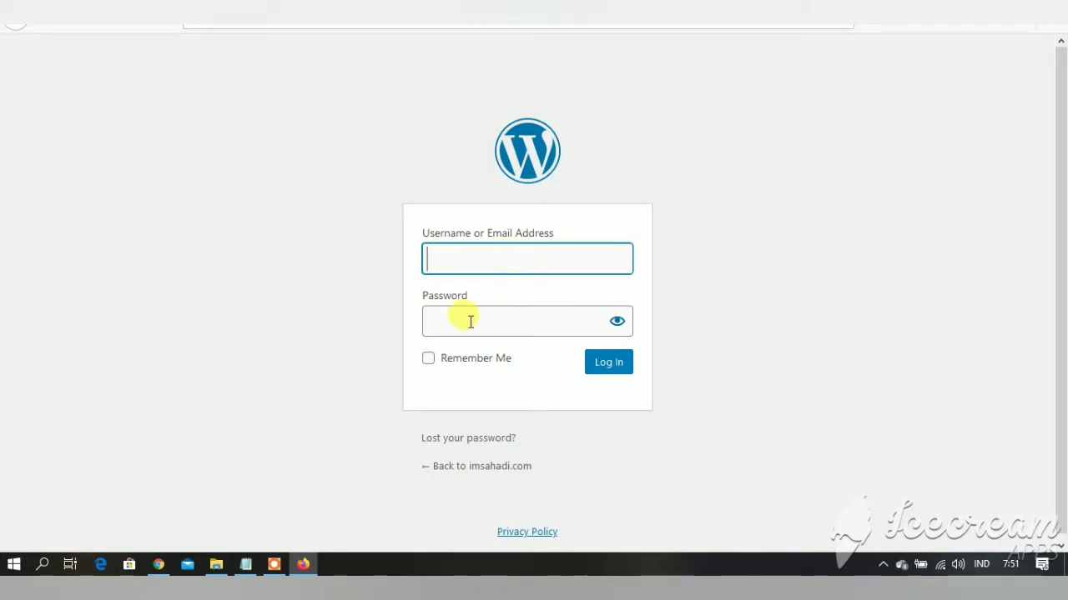
# Step: Copy the login page link from the settings notice in Chrome again and paste it into Firefox's address field
pyautogui.hotkey('ctrl', 'l')
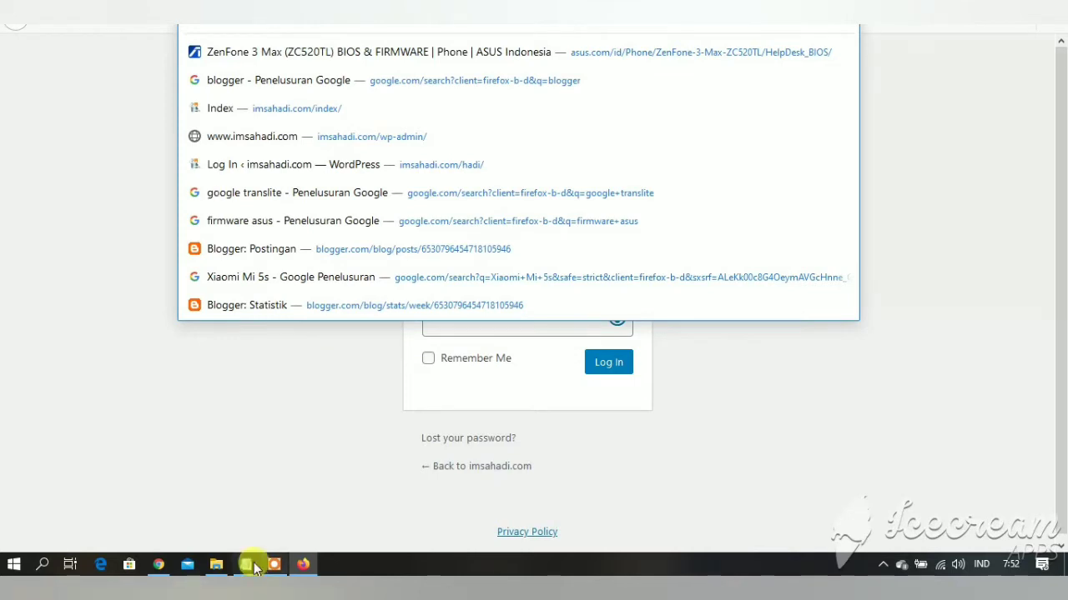
pyautogui.click(158, 566)
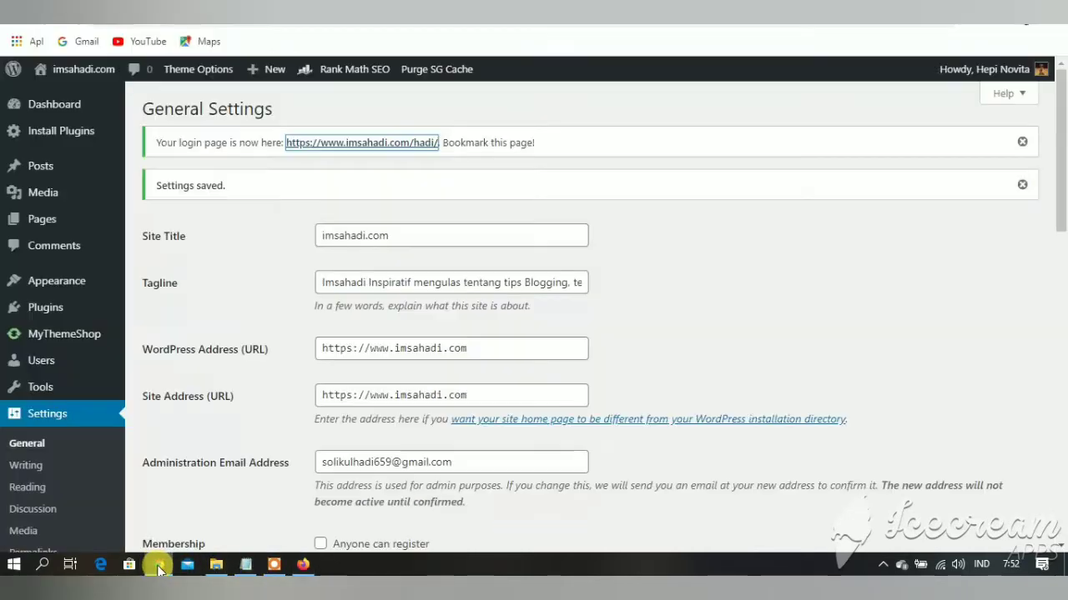
pyautogui.rightClick(377, 146)
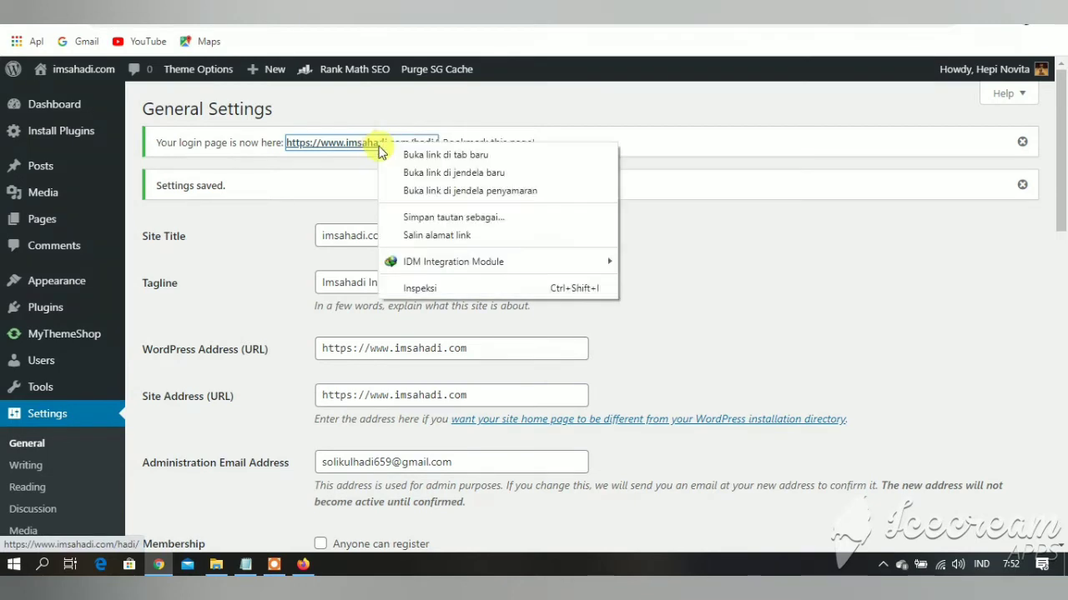
pyautogui.click(419, 234)
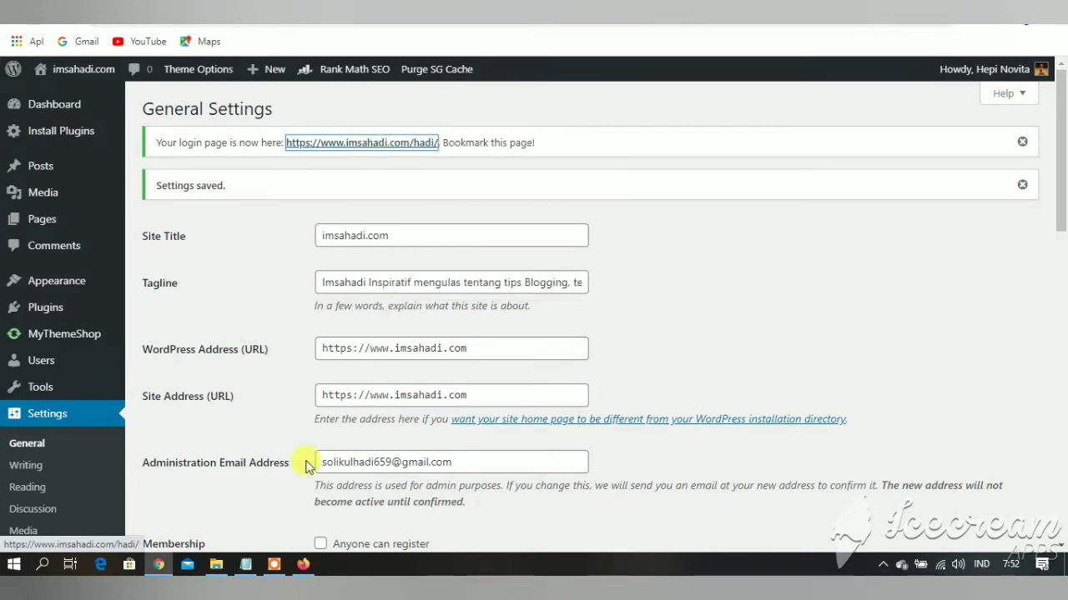
pyautogui.click(302, 564)
pyautogui.rightClick(360, 33)
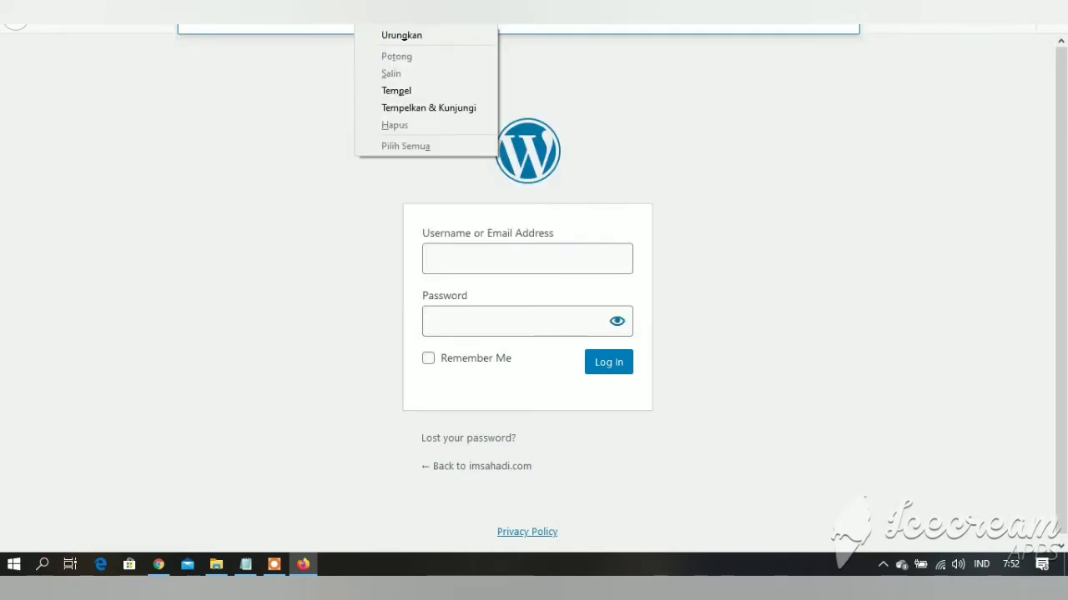
pyautogui.click(397, 91)
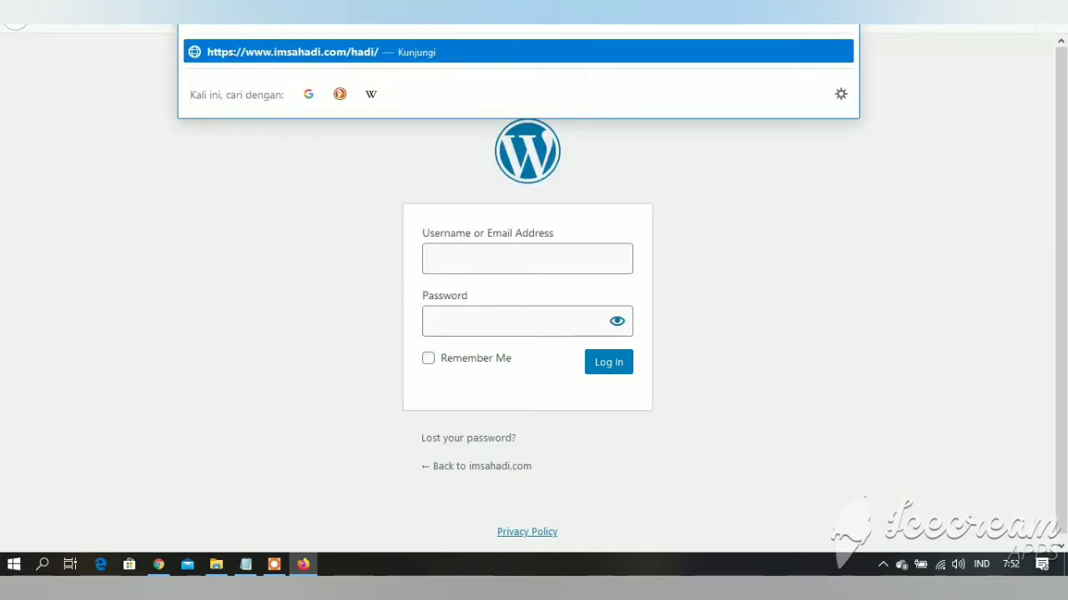
pyautogui.press('BackSpace')
pyautogui.press('BackSpace')
pyautogui.press('BackSpace')
pyautogui.press('BackSpace')
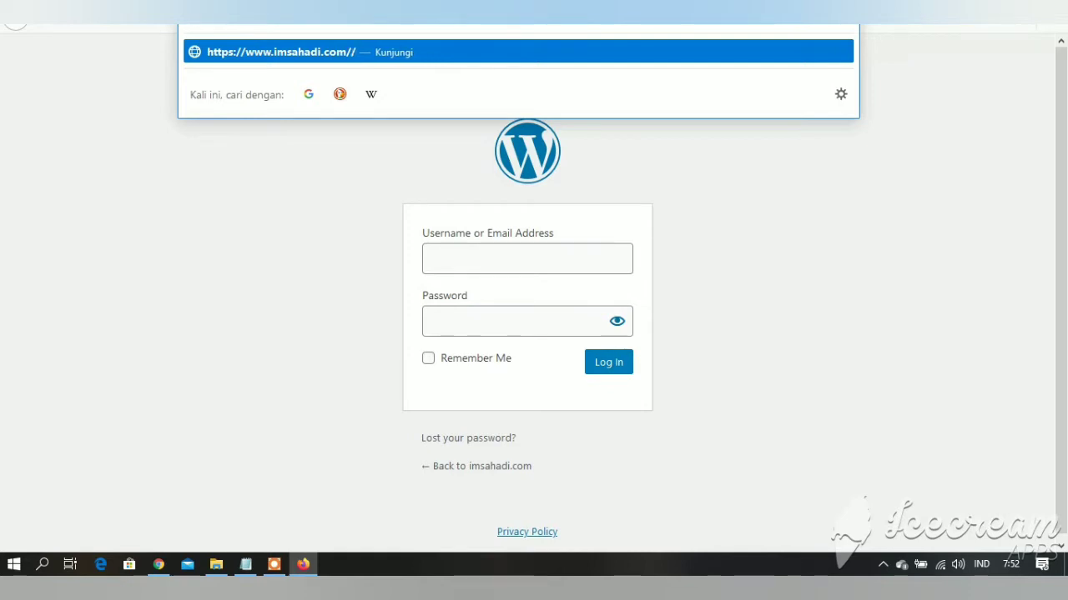
pyautogui.write('mas')
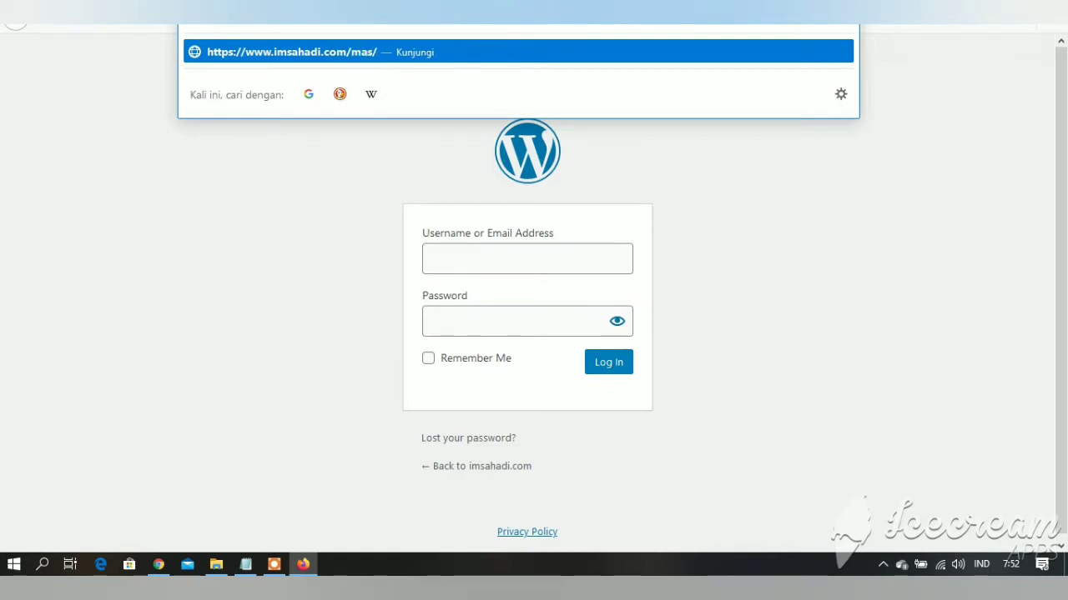
pyautogui.click(364, 52)
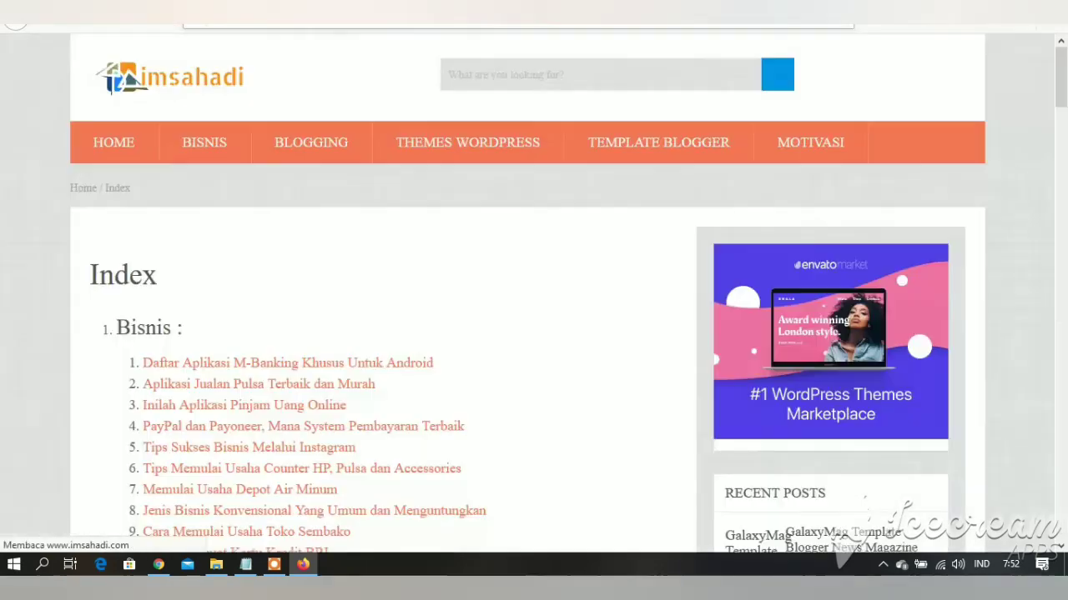
pyautogui.click(417, 25)
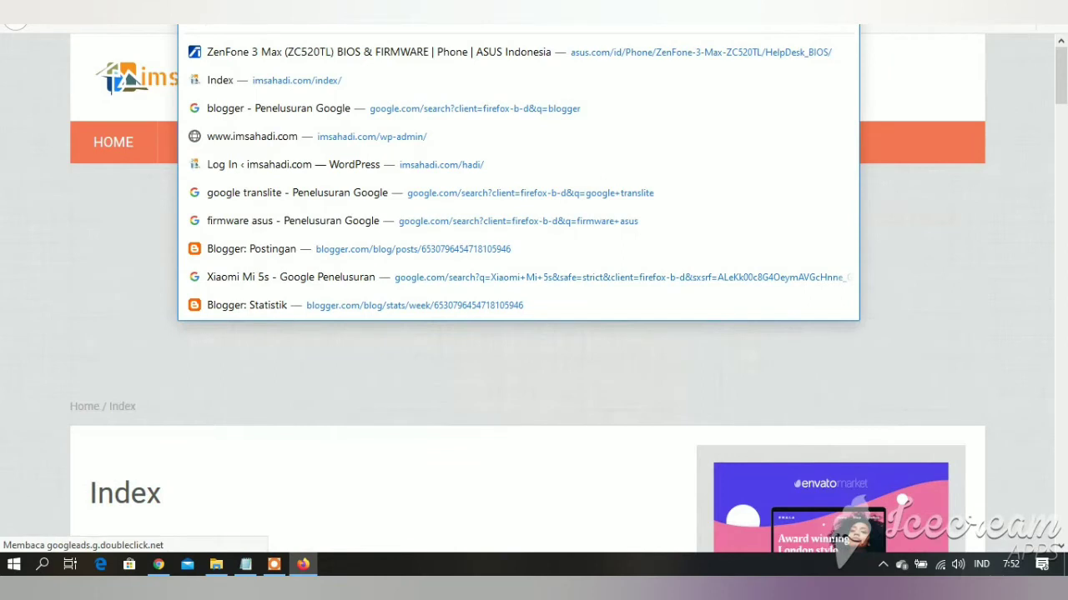
pyautogui.press('BackSpace')
pyautogui.press('BackSpace')
pyautogui.press('BackSpace')
pyautogui.press('BackSpace')
pyautogui.press('BackSpace')
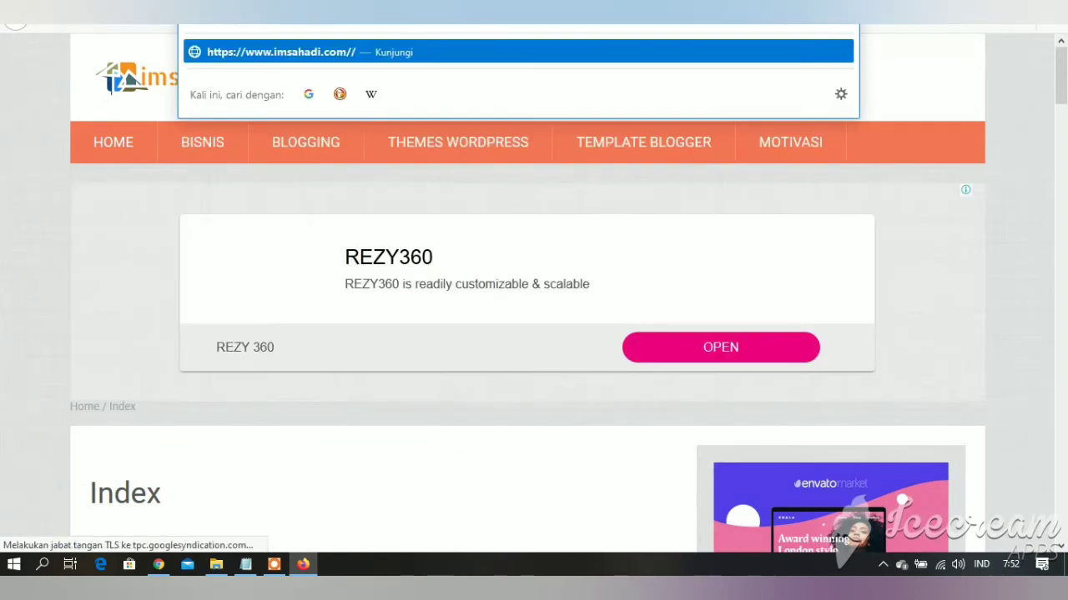
pyautogui.write('hadi')
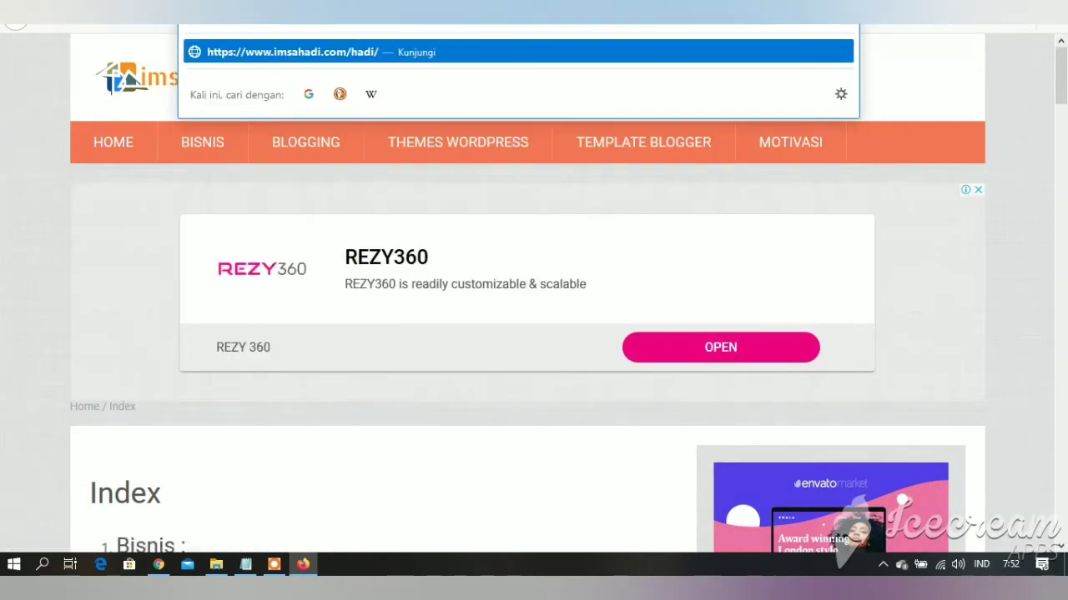
pyautogui.click(367, 52)
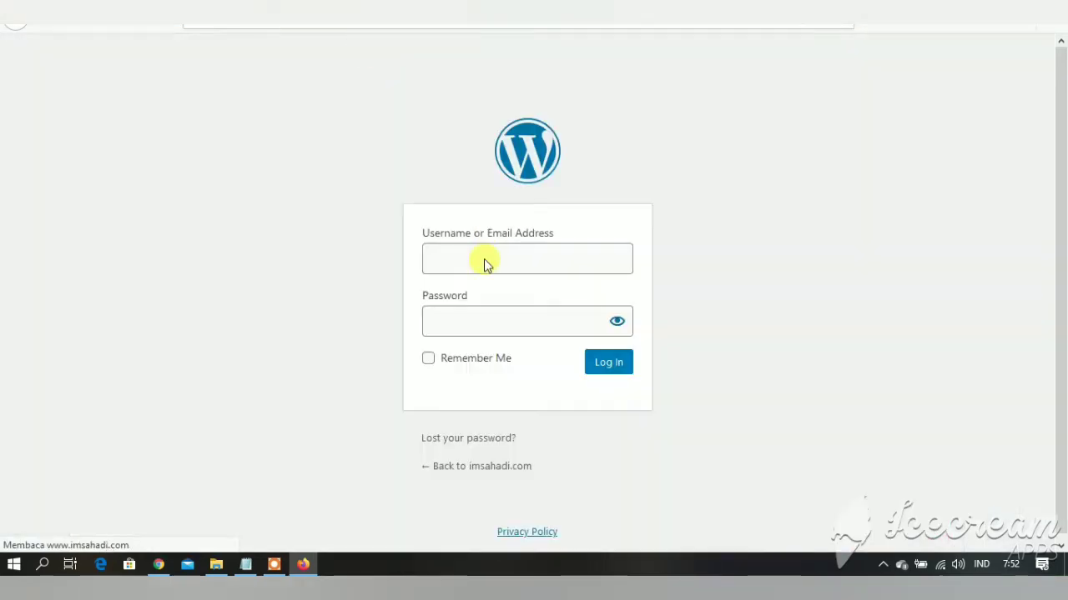
pyautogui.click(499, 261)
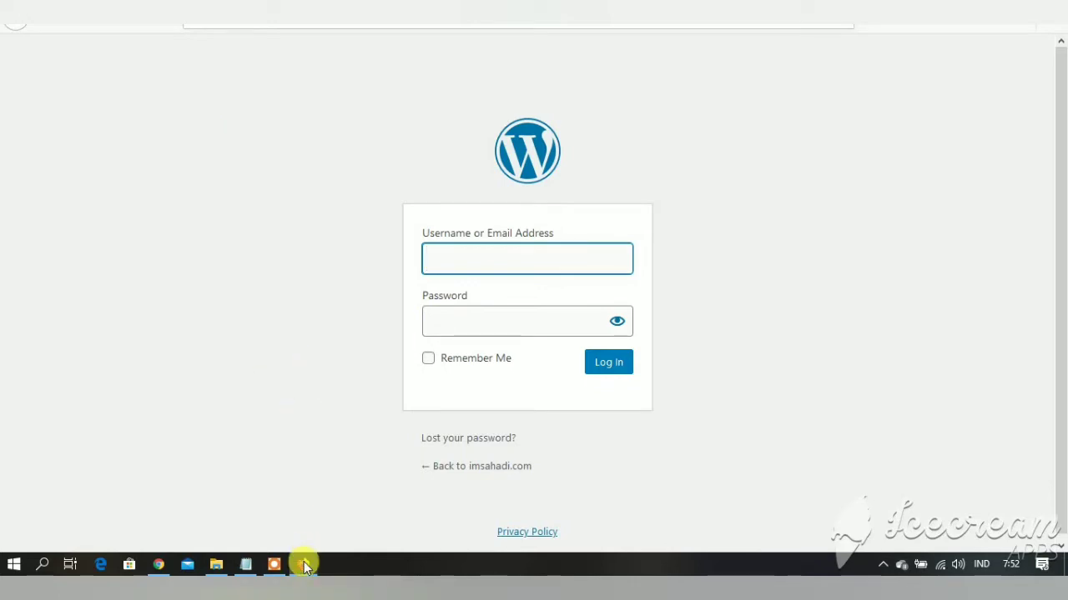
# Step: In Chrome, set the WPS Hide Login redirection URL to "404", save the changes, and review the saved login settings
pyautogui.moveTo(305, 566)
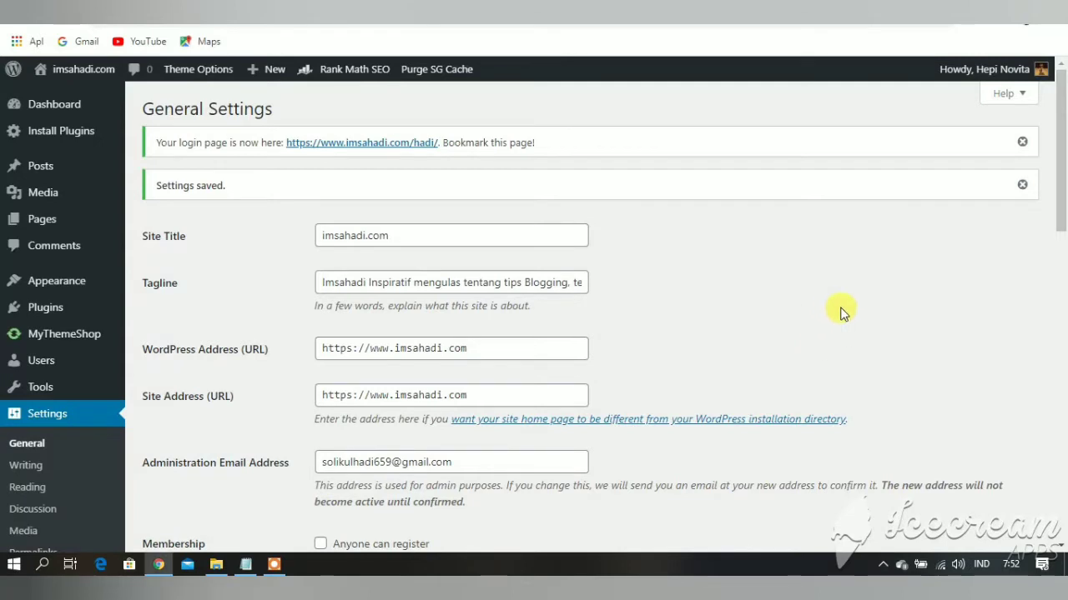
pyautogui.scroll(-15, 841, 313)
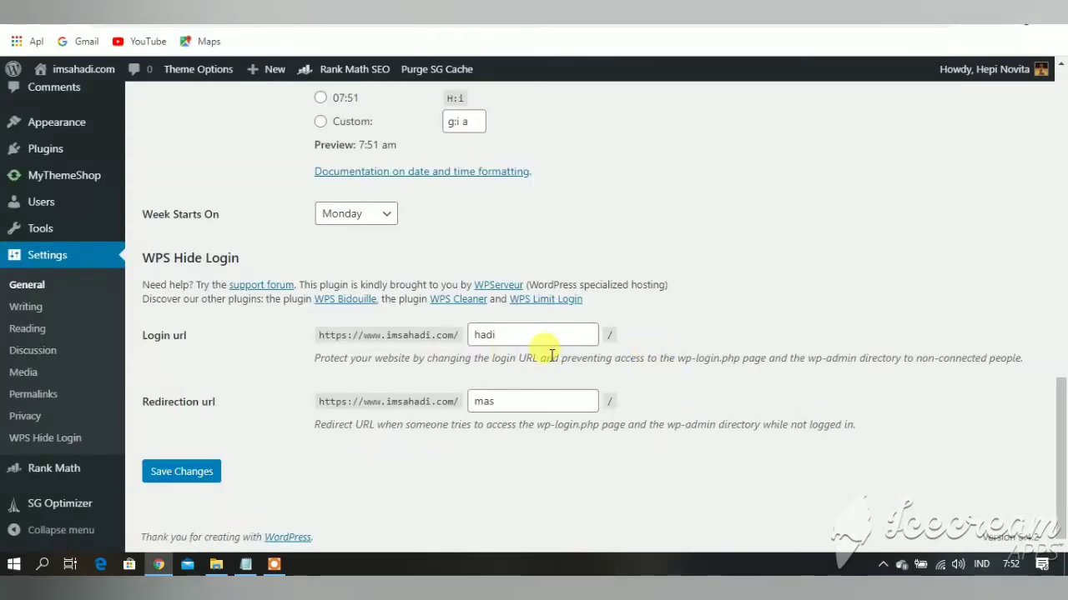
pyautogui.click(501, 403)
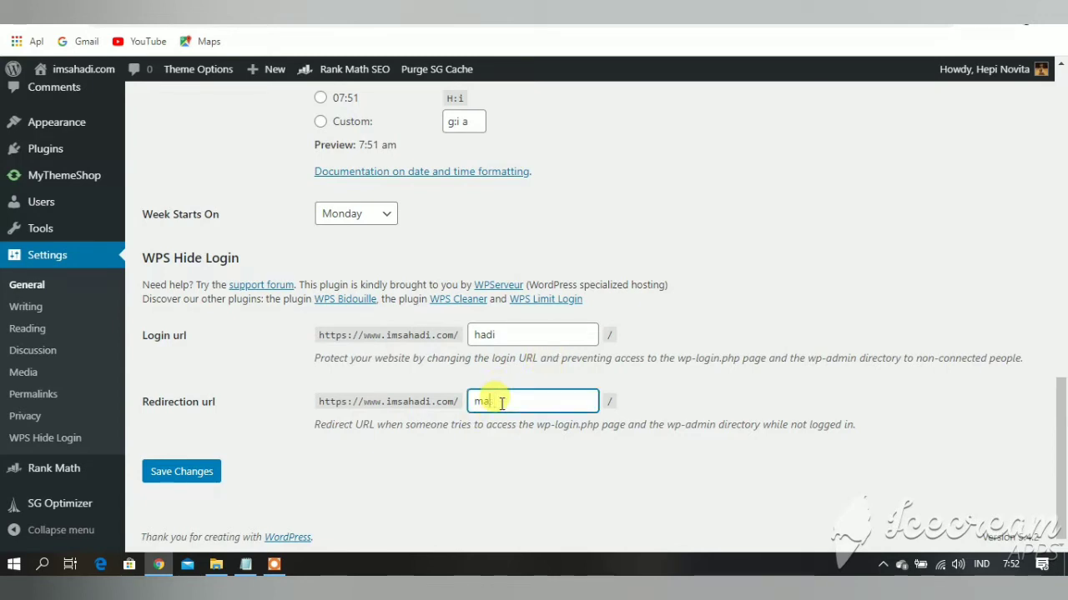
pyautogui.write('404')
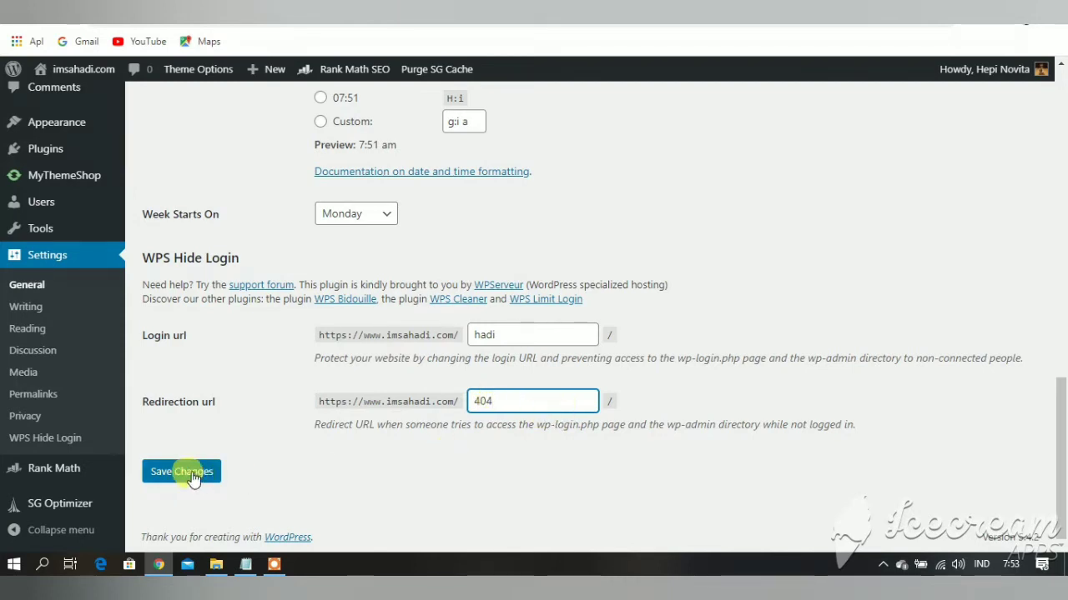
pyautogui.click(204, 482)
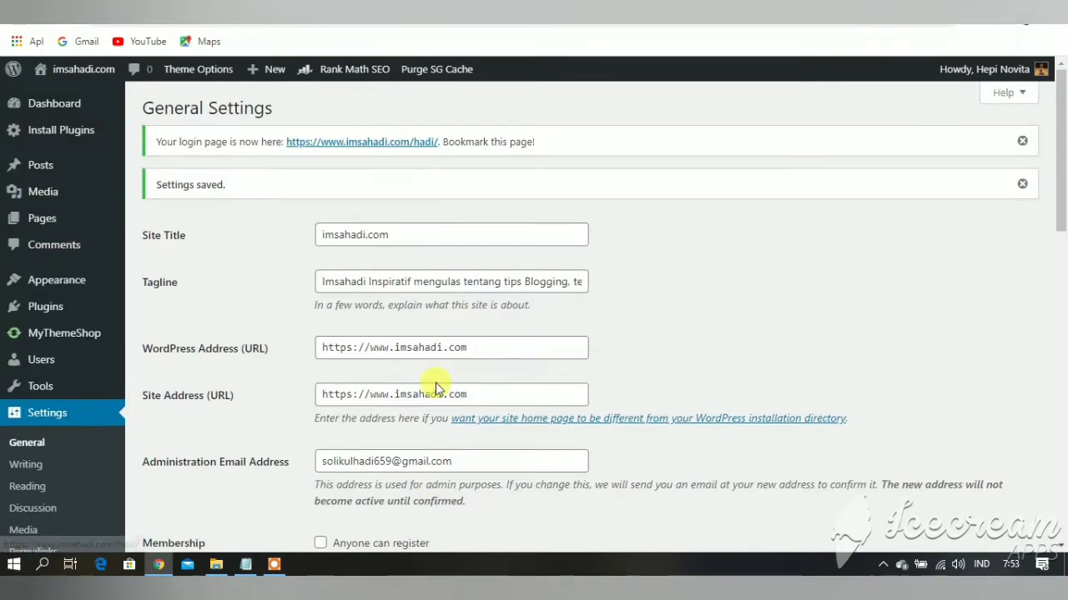
pyautogui.scroll(-10, 433, 382)
pyautogui.scroll(-2, 437, 385)
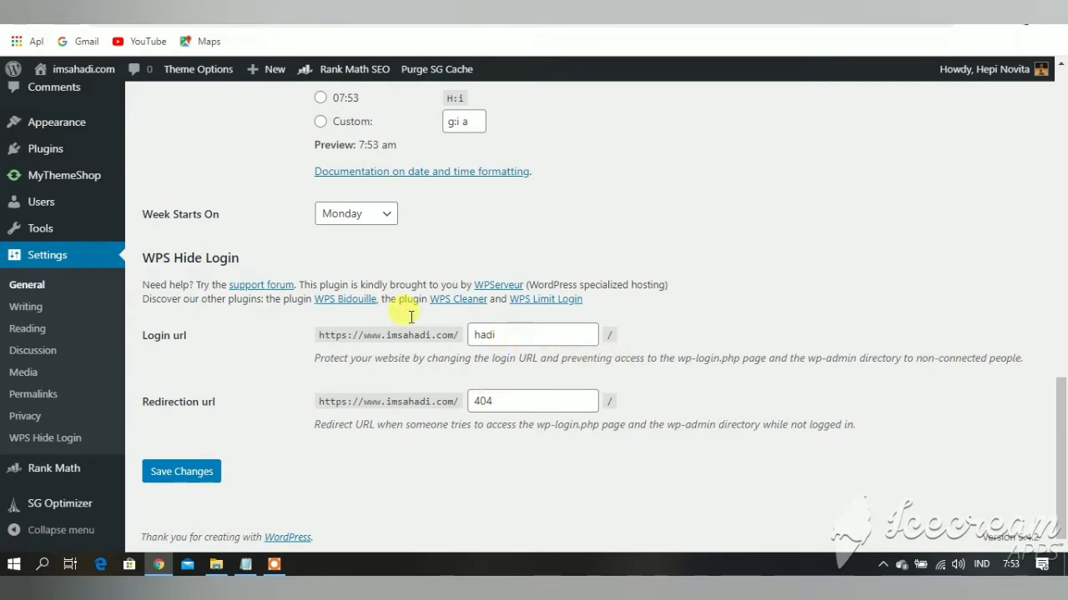
# Step: Look back through the blog post's instructions for creating a custom WordPress login URL
pyautogui.click(266, 8)
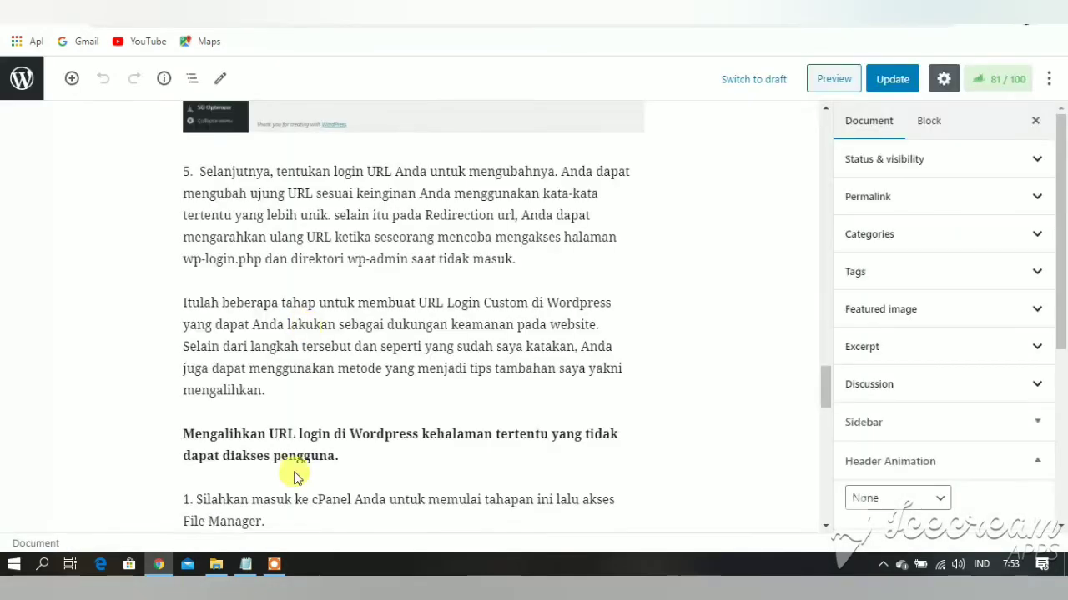
pyautogui.scroll(1, 298, 474)
pyautogui.scroll(15, 299, 472)
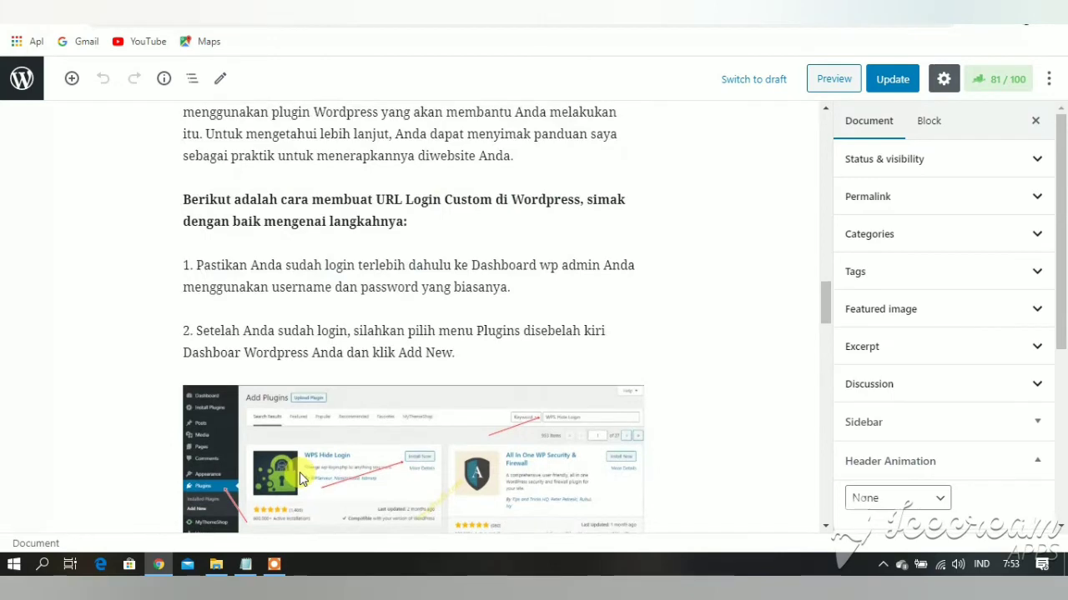
pyautogui.scroll(10, 299, 472)
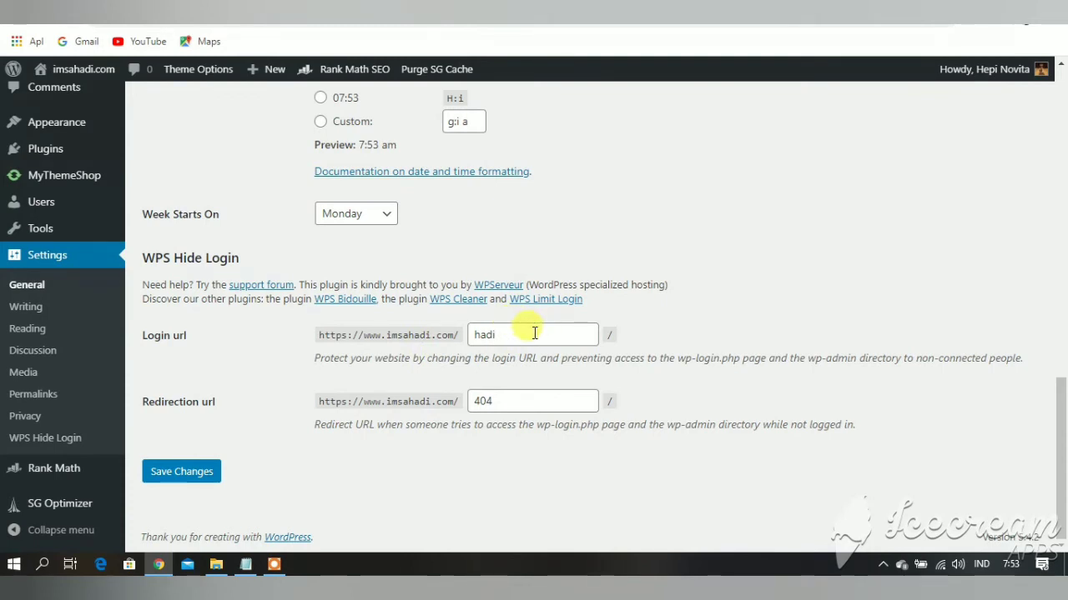
# Step: Review the Login url and Redirection url values in the WPS Hide Login settings
pyautogui.scroll(1, 532, 342)
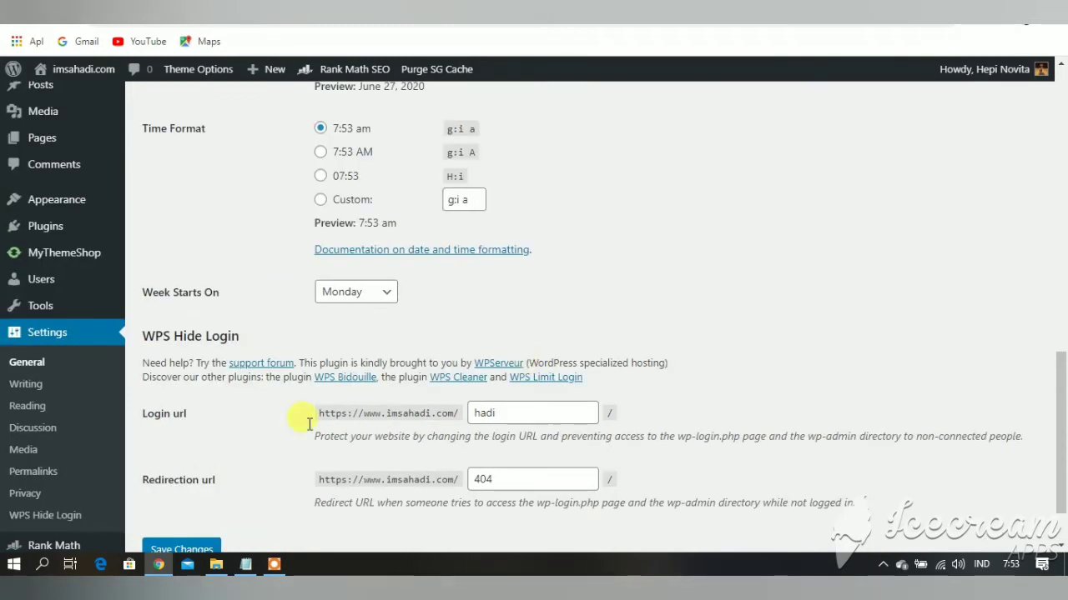
pyautogui.click(519, 412)
pyautogui.doubleClick(489, 412)
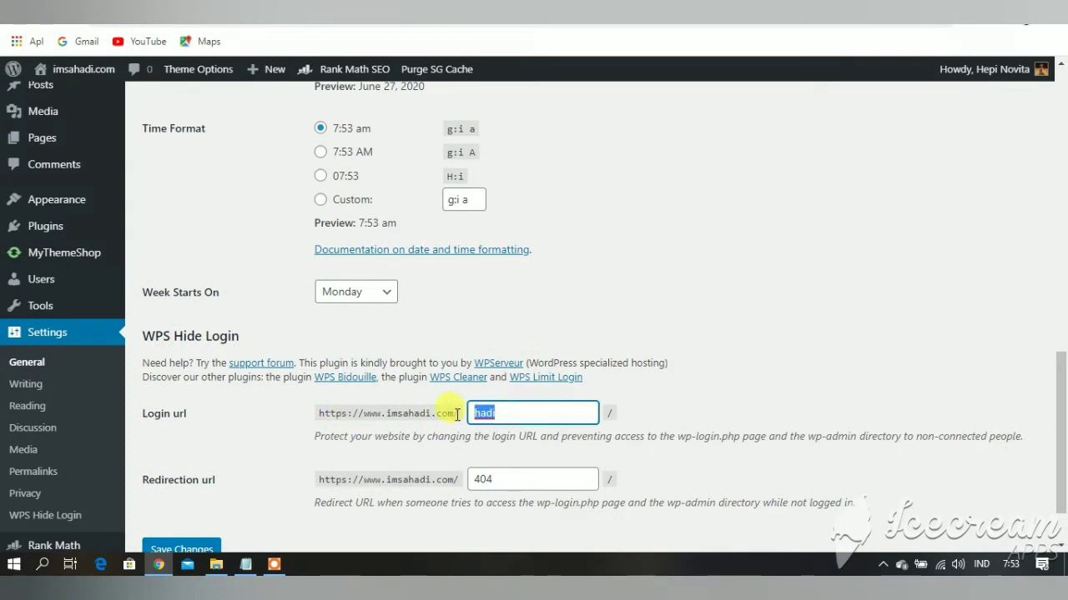
pyautogui.click(495, 414)
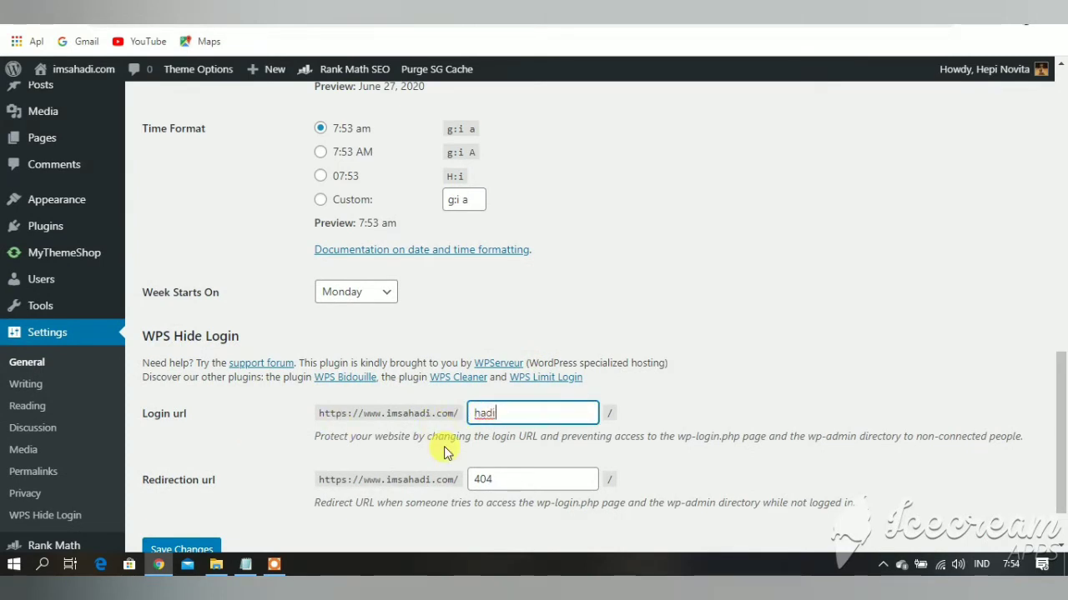
pyautogui.scroll(-1, 440, 436)
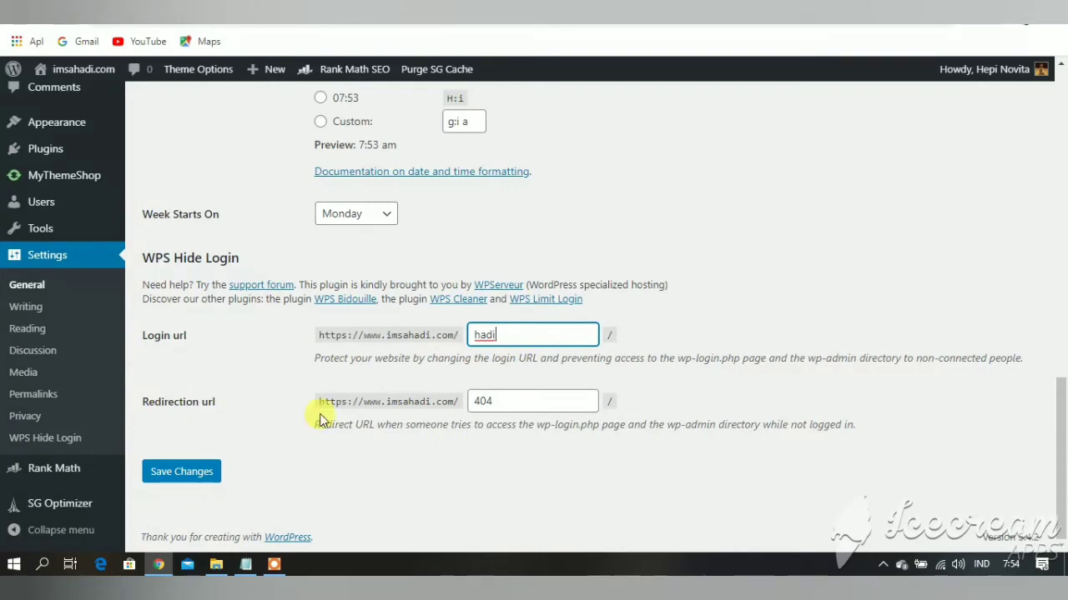
pyautogui.click(510, 405)
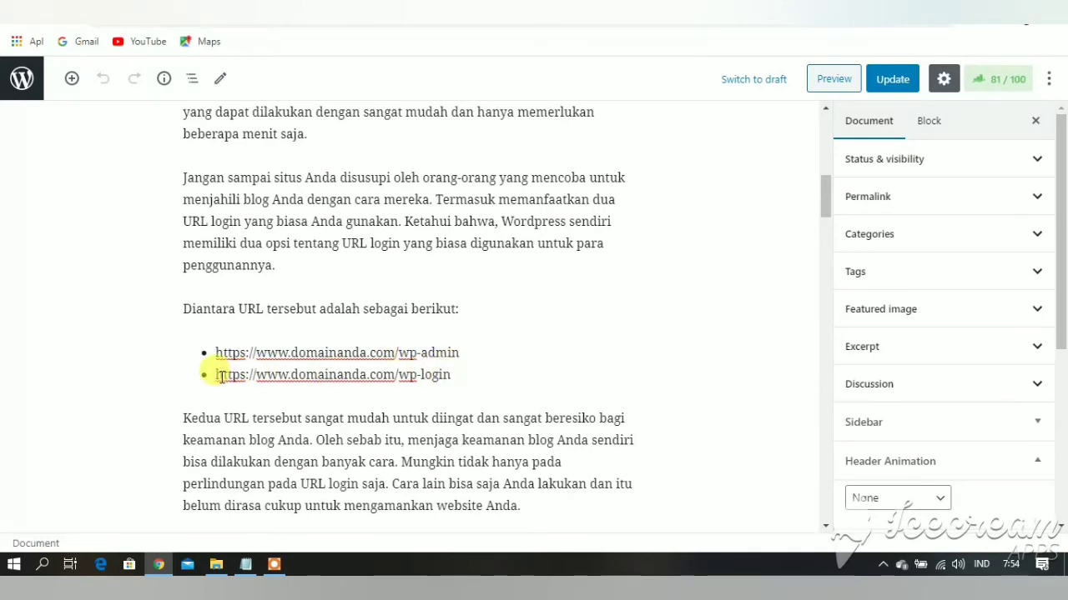
pyautogui.tripleClick(288, 382)
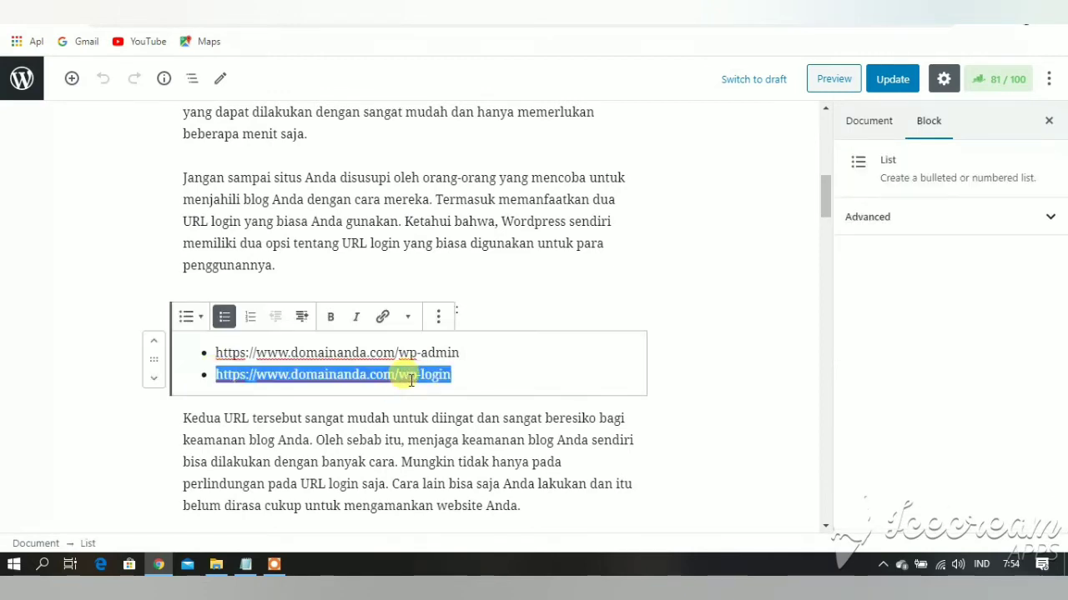
pyautogui.rightClick(412, 380)
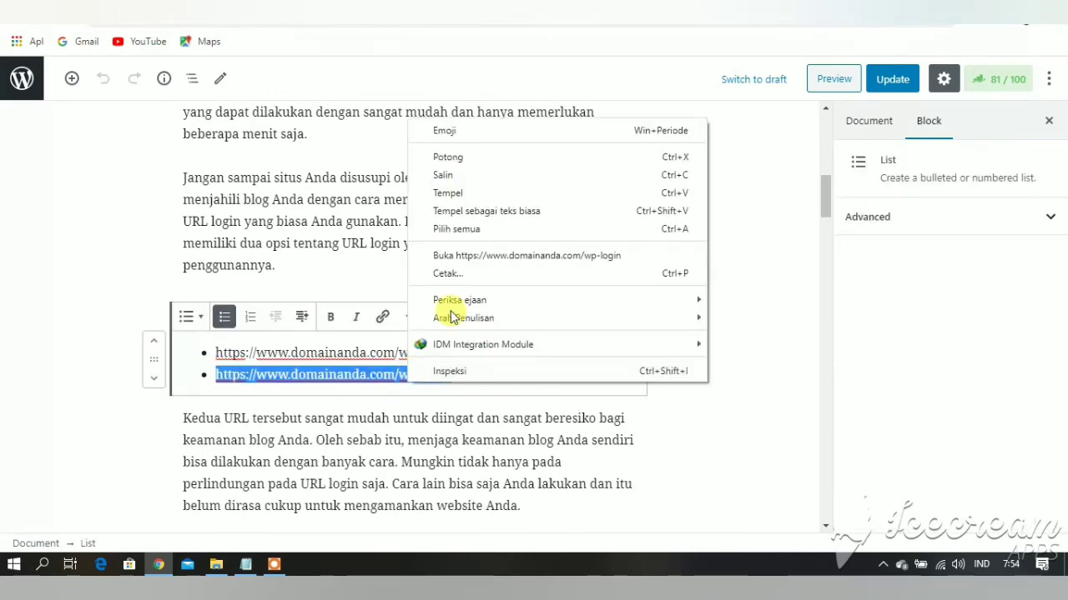
pyautogui.click(448, 171)
pyautogui.click(519, 342)
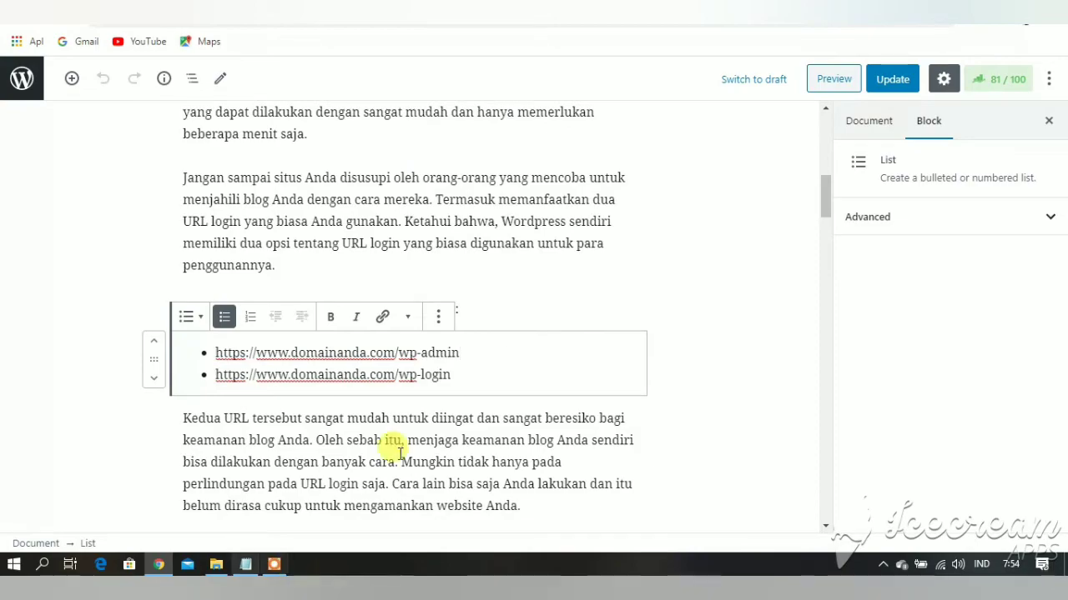
pyautogui.click(1026, 22)
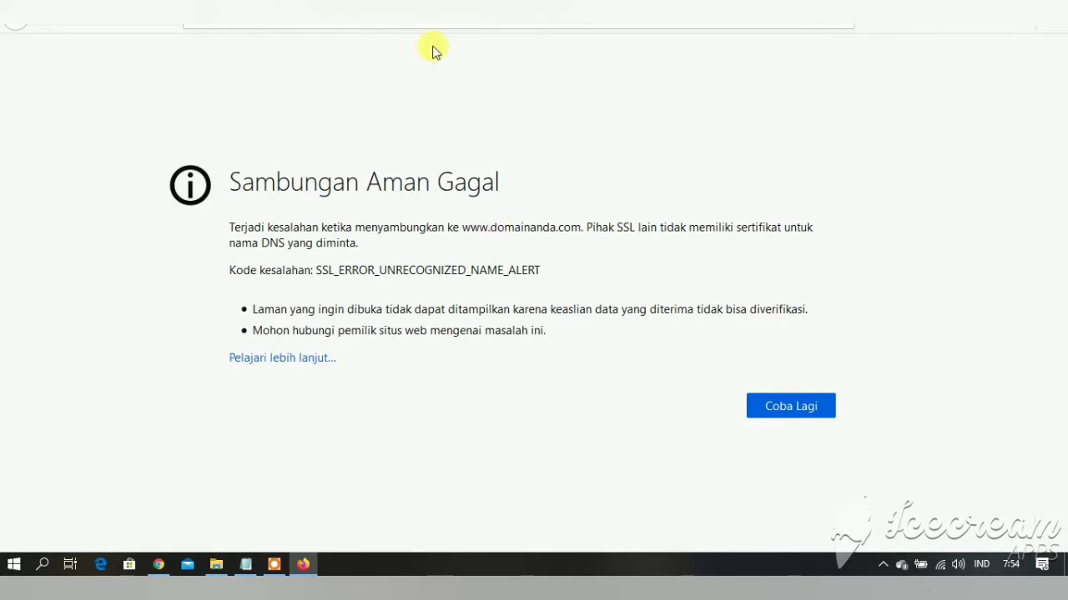
pyautogui.click(433, 14)
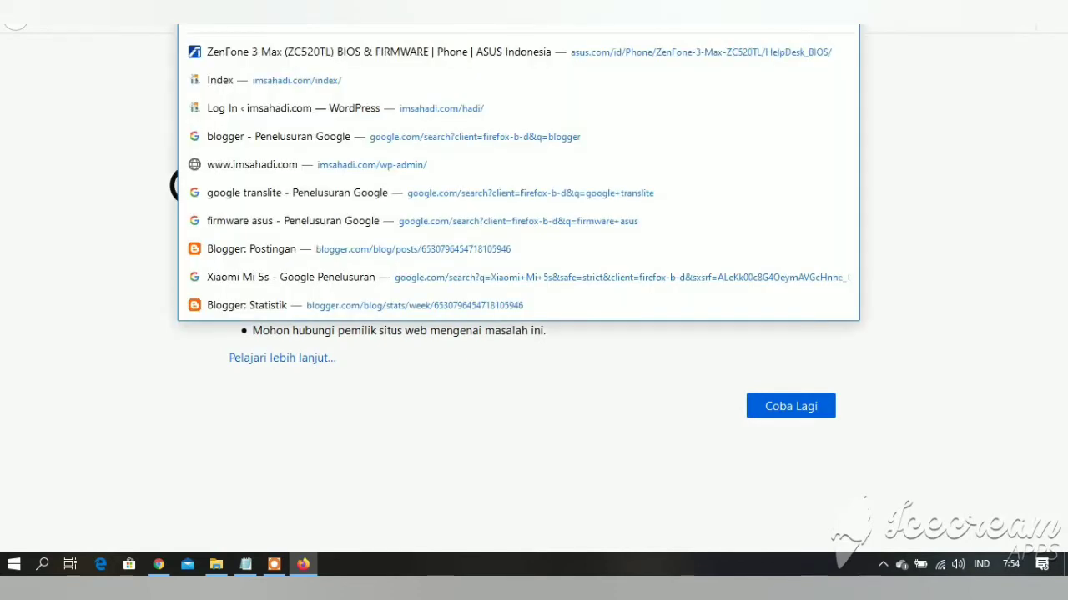
pyautogui.click(160, 565)
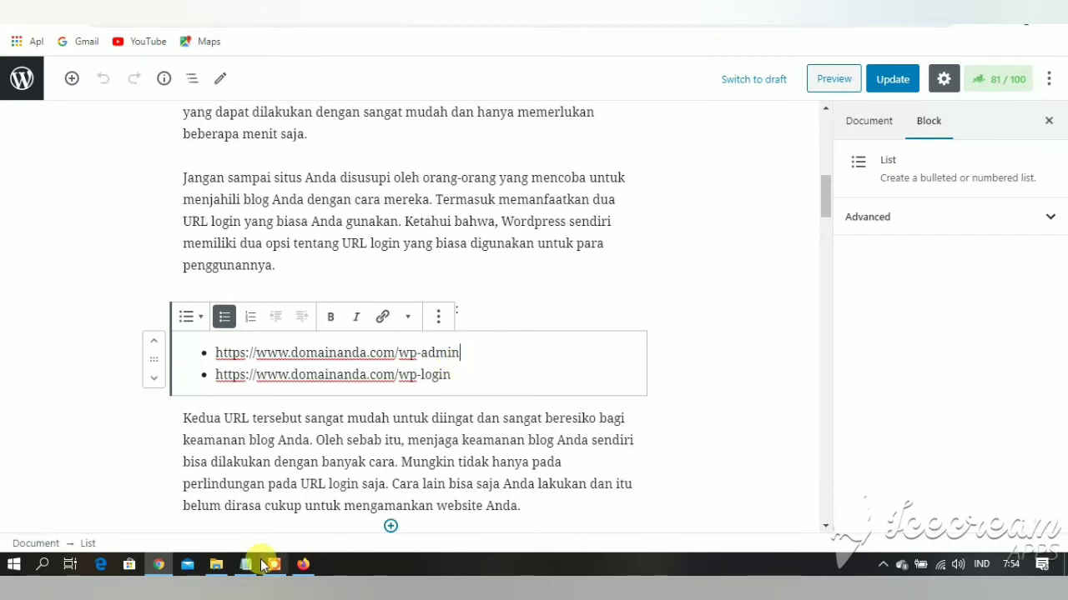
pyautogui.click(303, 565)
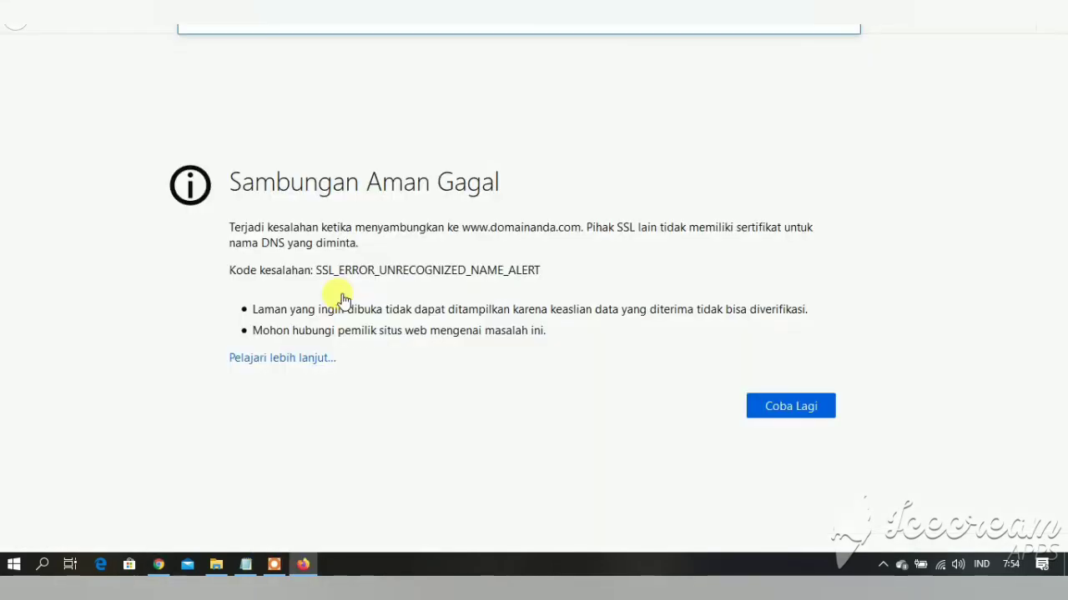
pyautogui.click(438, 29)
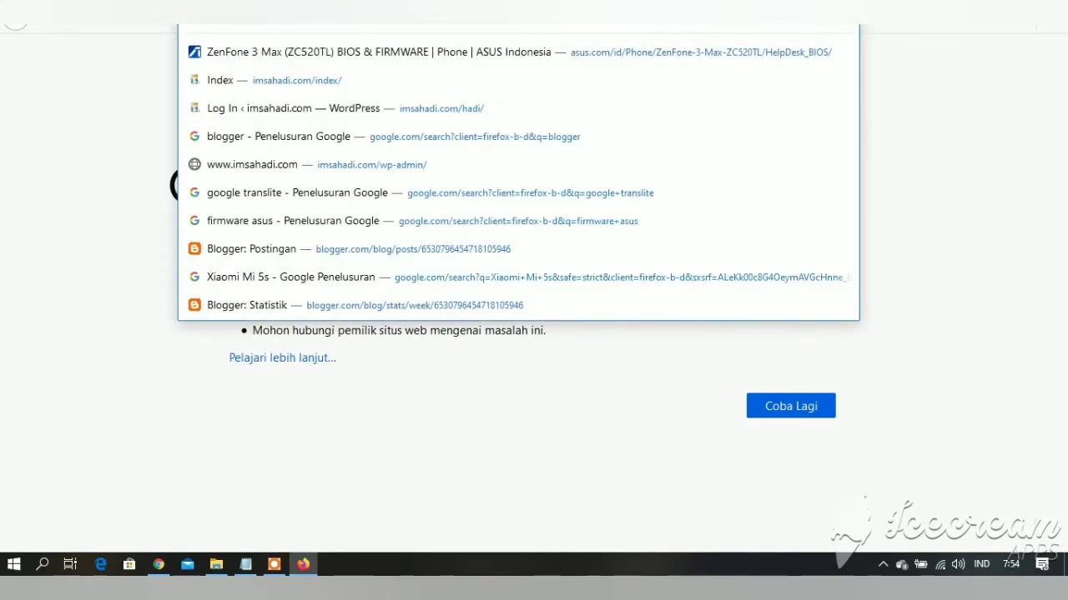
pyautogui.press('BackSpace')
pyautogui.press('BackSpace')
pyautogui.press('BackSpace')
pyautogui.press('BackSpace')
pyautogui.press('BackSpace')
pyautogui.press('BackSpace')
pyautogui.press('BackSpace')
pyautogui.press('BackSpace')
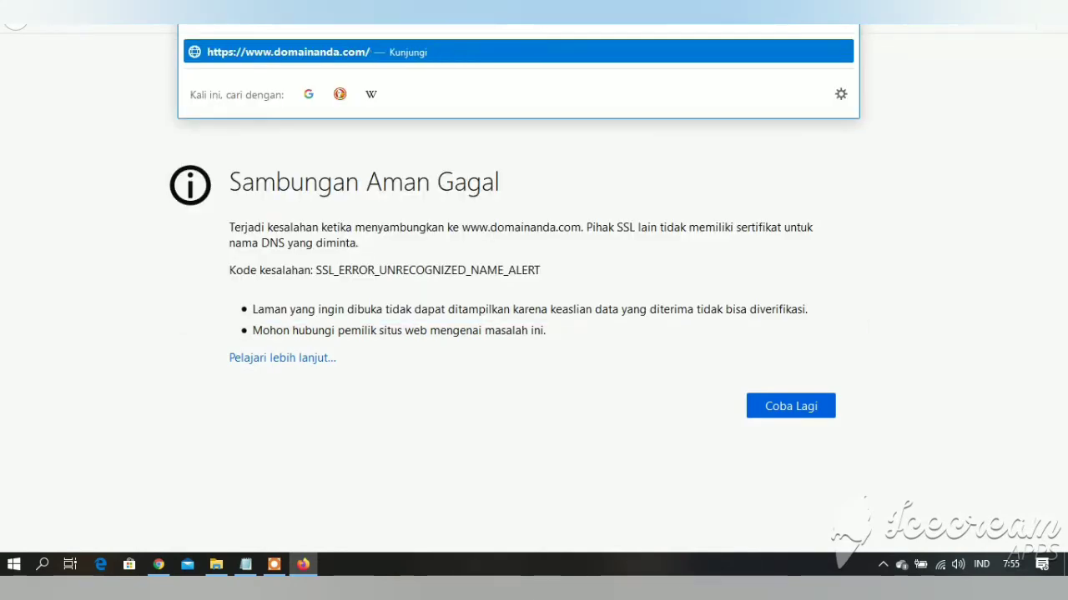
pyautogui.write('hadi')
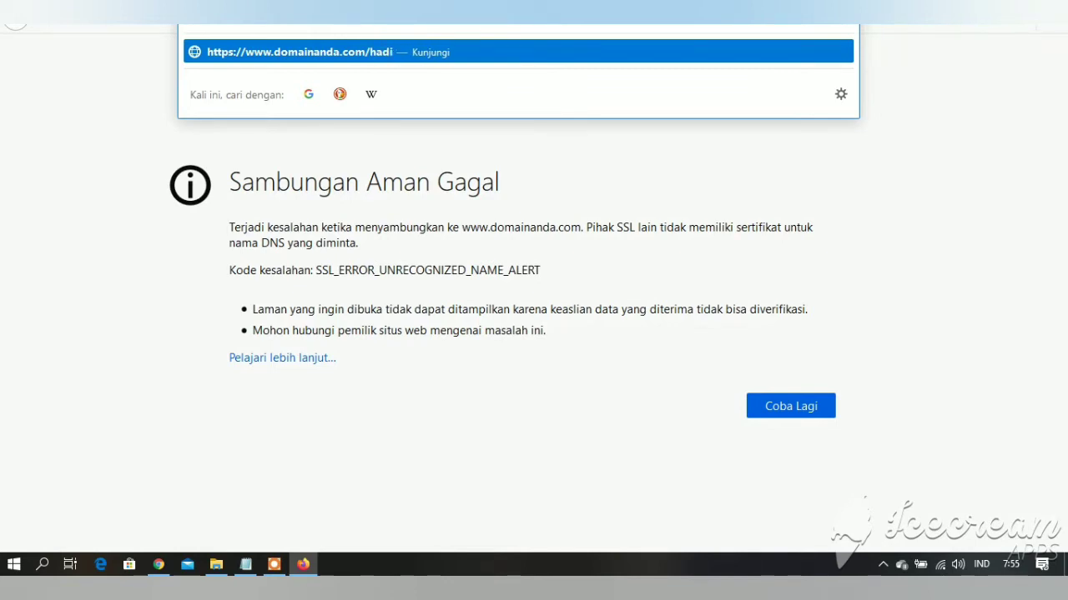
pyautogui.press('Return')
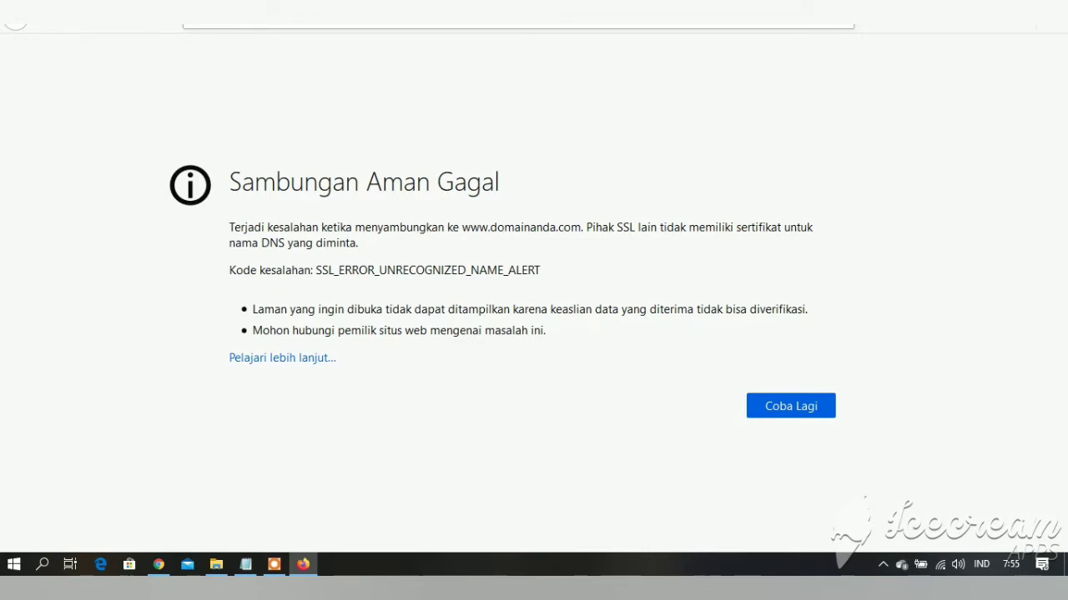
pyautogui.click(517, 15)
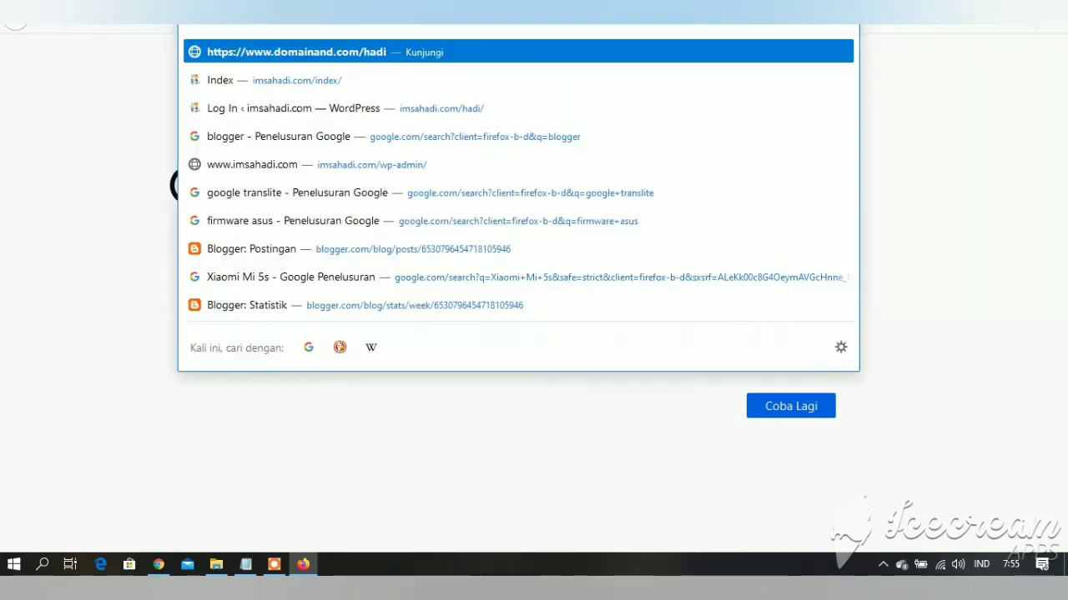
pyautogui.press('BackSpace')
pyautogui.press('BackSpace')
pyautogui.press('BackSpace')
pyautogui.press('BackSpace')
pyautogui.press('BackSpace')
pyautogui.press('BackSpace')
pyautogui.press('BackSpace')
pyautogui.press('BackSpace')
pyautogui.press('BackSpace')
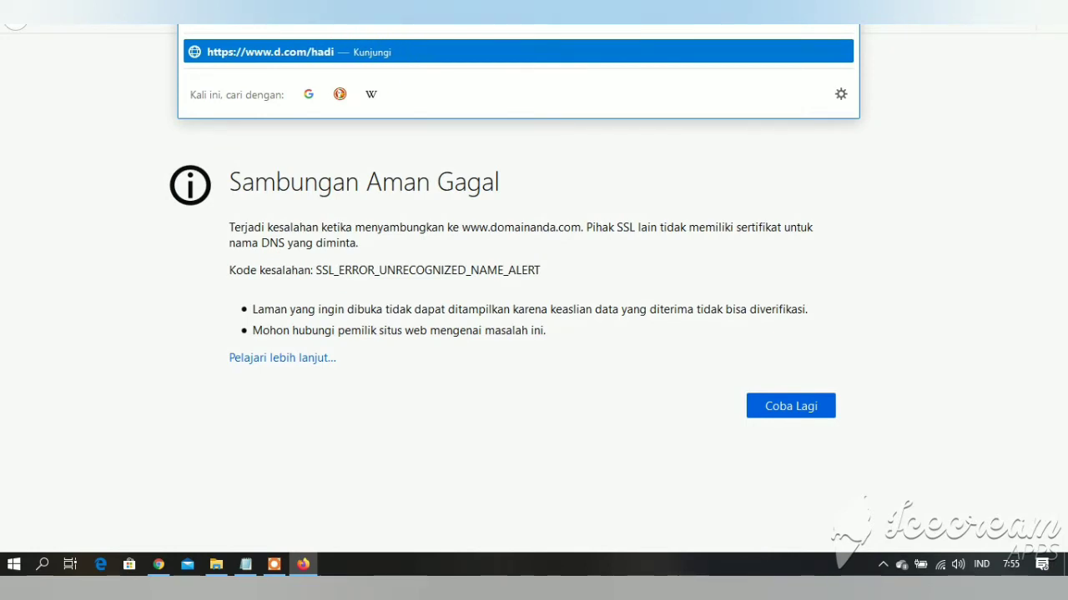
pyautogui.hotkey('ctrl', 'a')
pyautogui.press('BackSpace')
pyautogui.hotkey('ctrl', 'v')
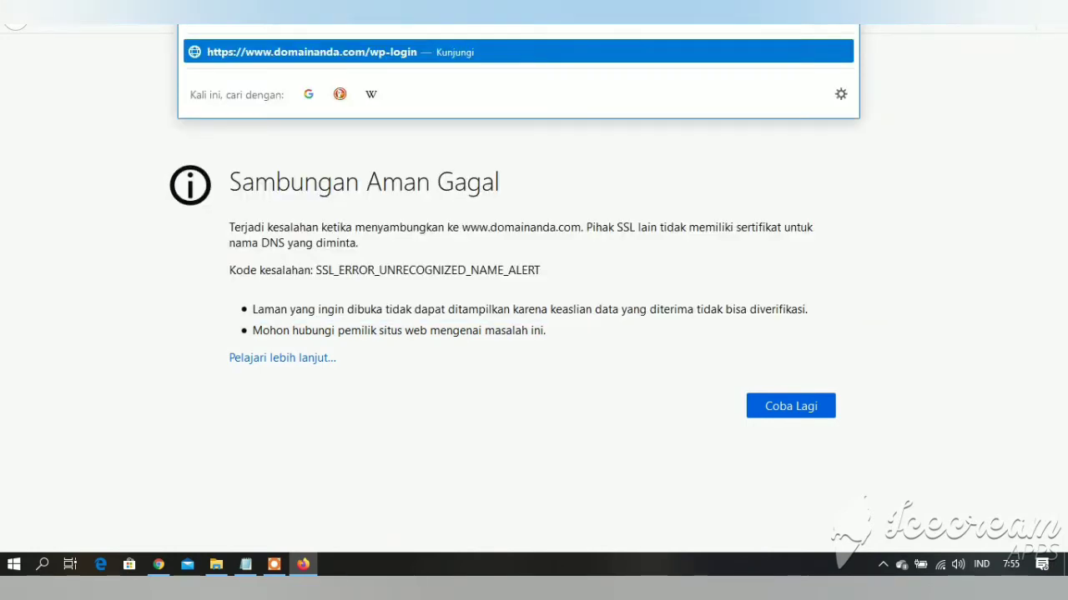
pyautogui.press('BackSpace')
pyautogui.press('BackSpace')
pyautogui.press('BackSpace')
pyautogui.press('BackSpace')
pyautogui.press('BackSpace')
pyautogui.press('BackSpace')
pyautogui.press('BackSpace')
pyautogui.press('BackSpace')
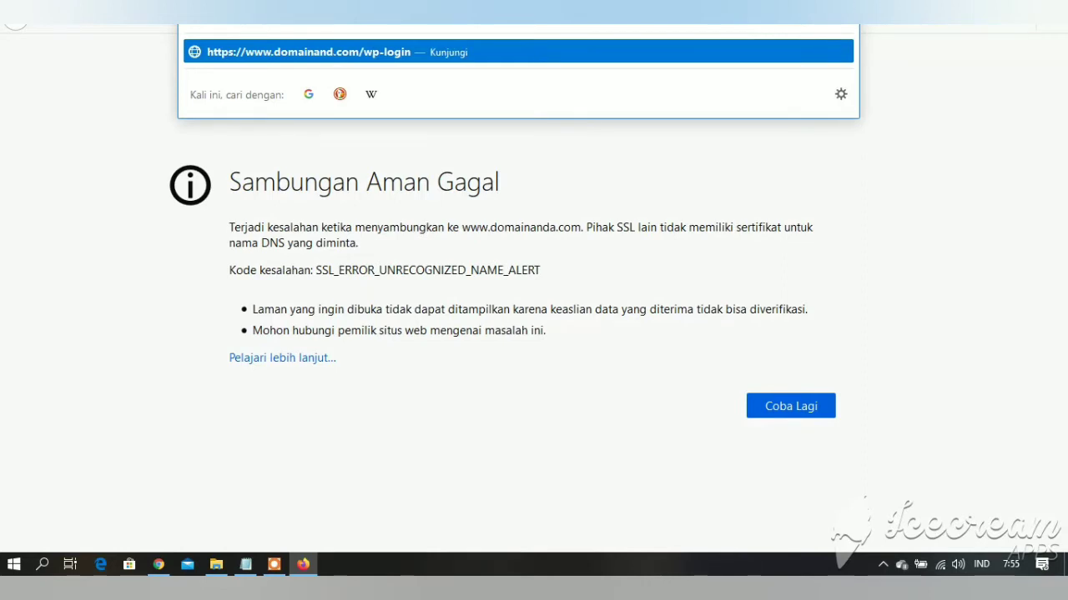
pyautogui.press('BackSpace')
pyautogui.press('BackSpace')
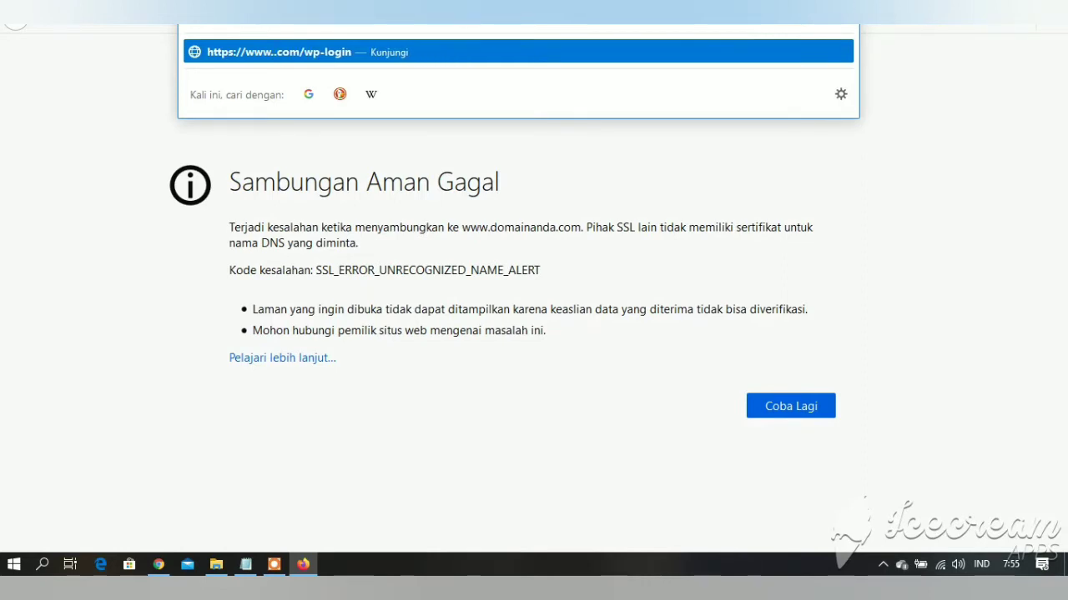
pyautogui.write('imsahadi')
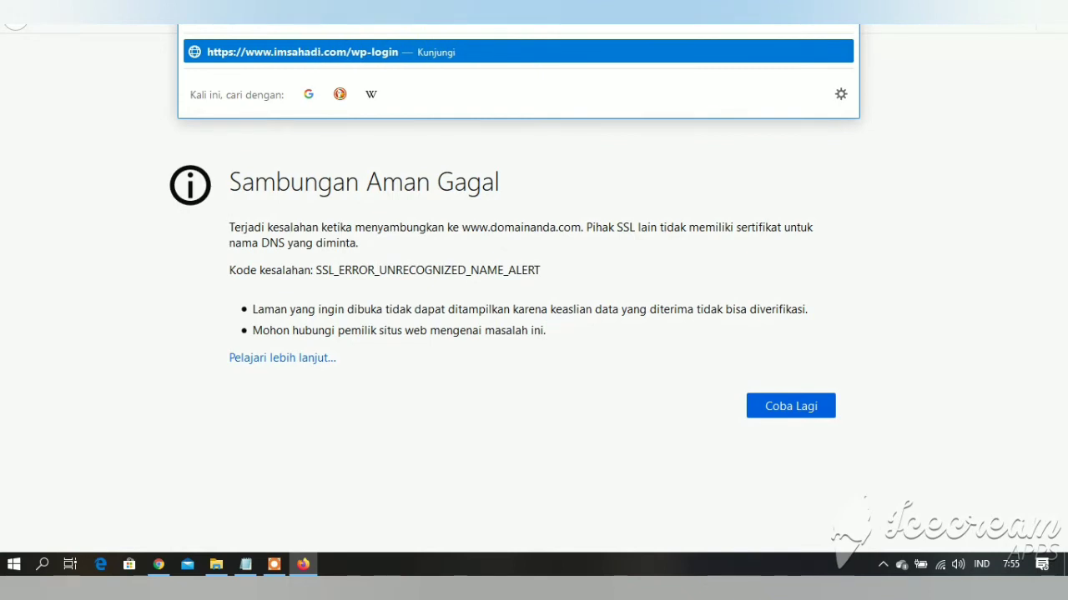
pyautogui.click(377, 56)
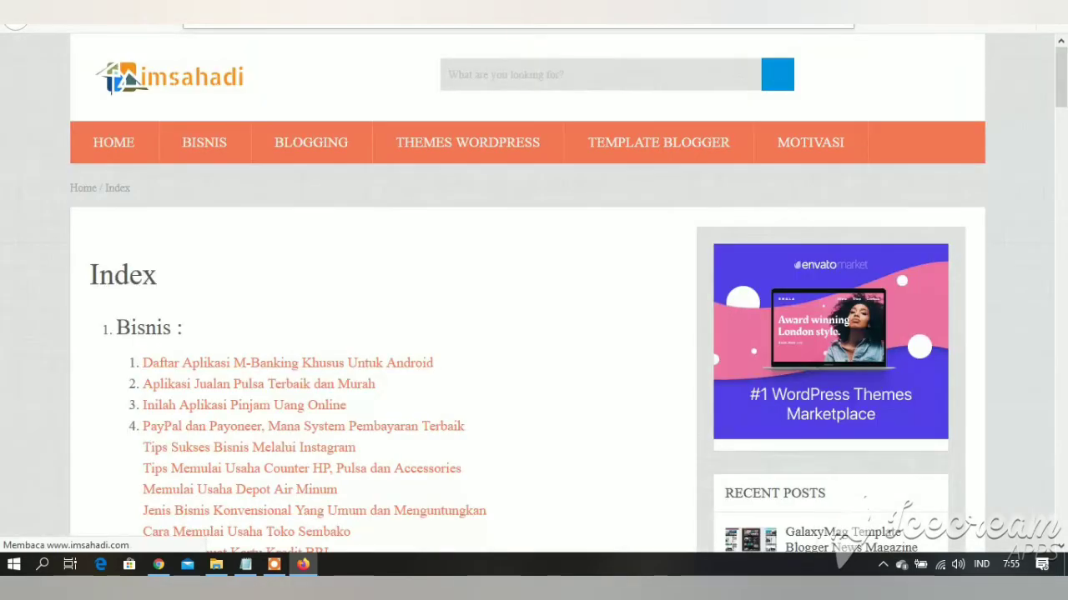
pyautogui.click(401, 16)
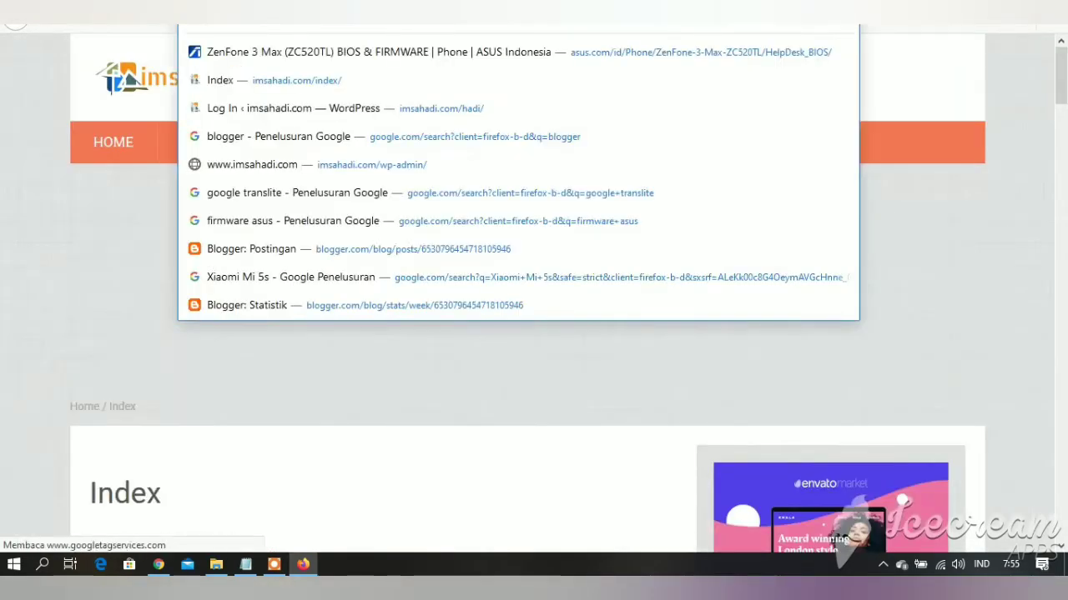
pyautogui.press('BackSpace')
pyautogui.press('BackSpace')
pyautogui.press('BackSpace')
pyautogui.press('BackSpace')
pyautogui.press('BackSpace')
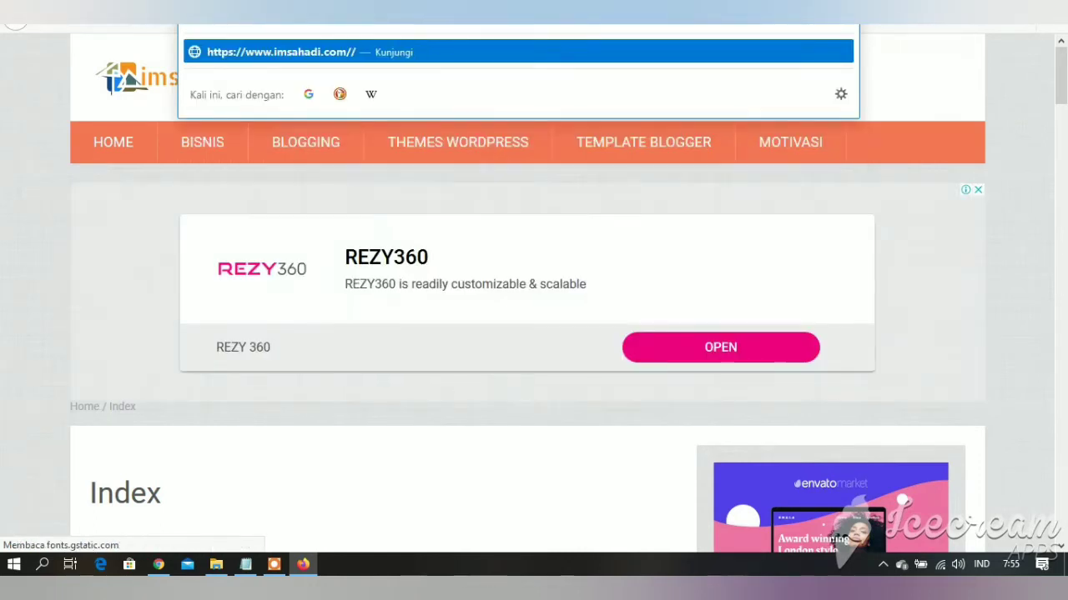
pyautogui.write('wp')
pyautogui.write('-admin')
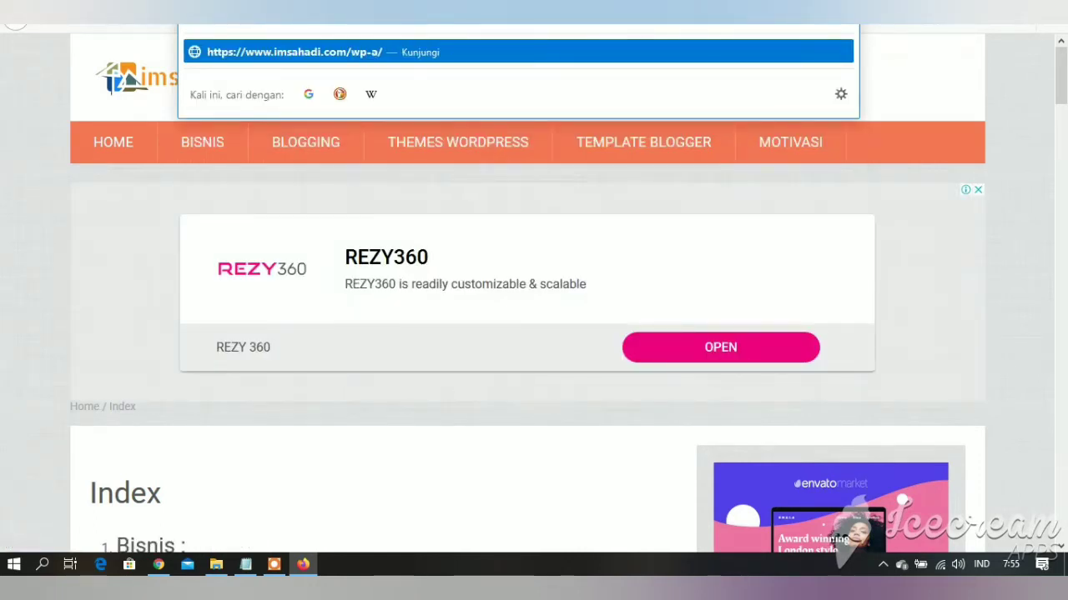
pyautogui.press('Return')
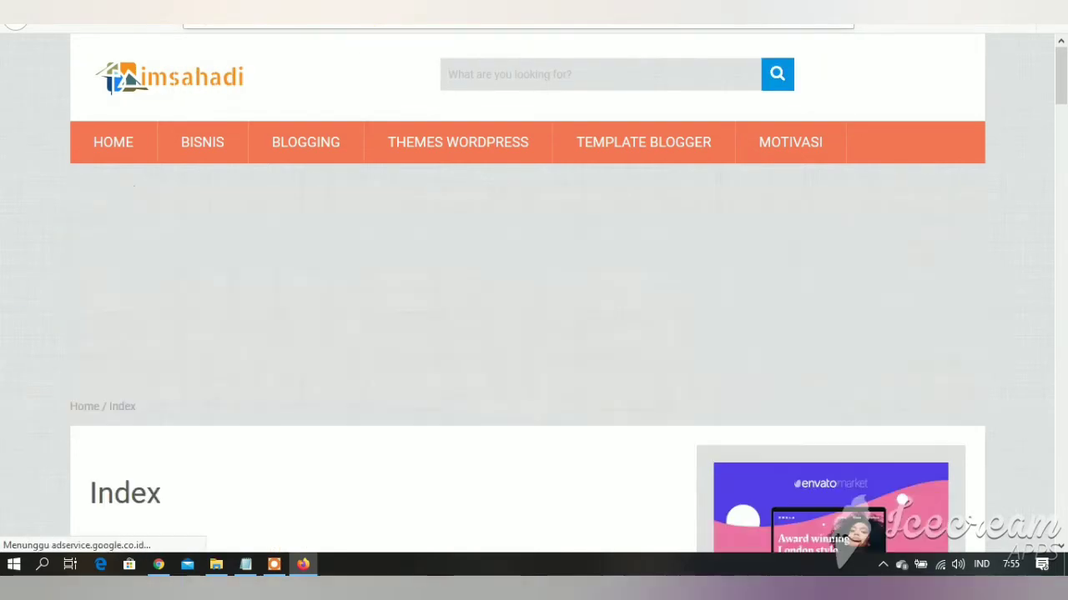
pyautogui.click(517, 20)
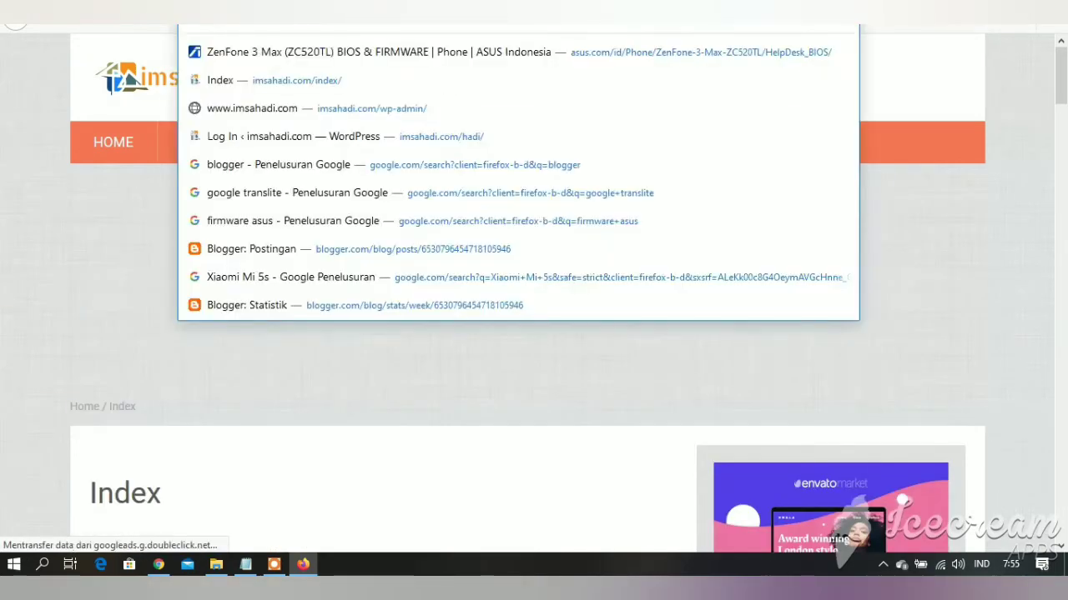
pyautogui.press('BackSpace')
pyautogui.press('BackSpace')
pyautogui.press('BackSpace')
pyautogui.press('BackSpace')
pyautogui.press('BackSpace')
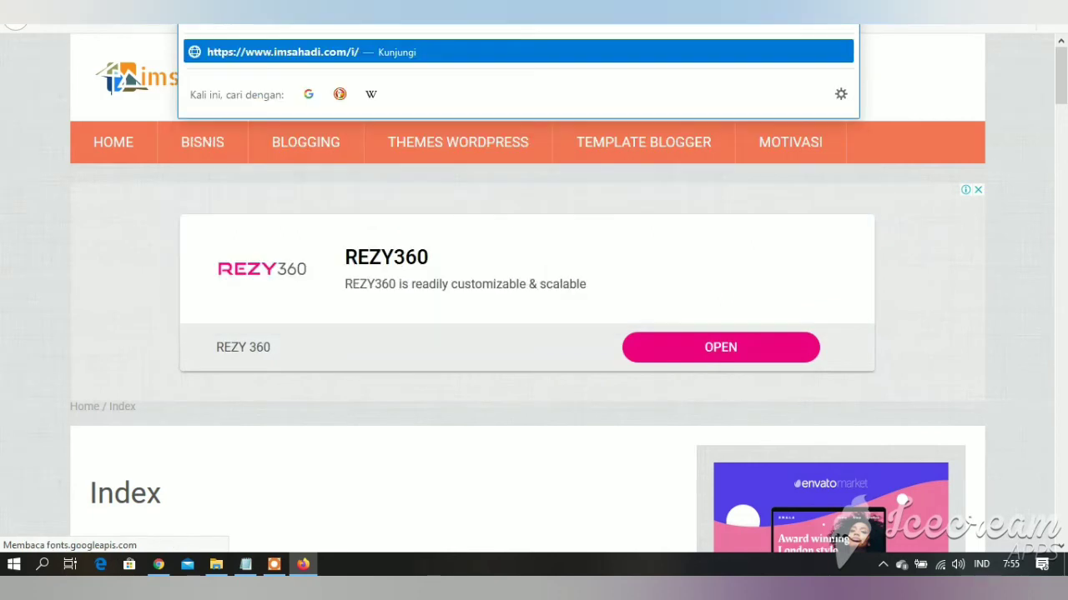
pyautogui.write('hadi')
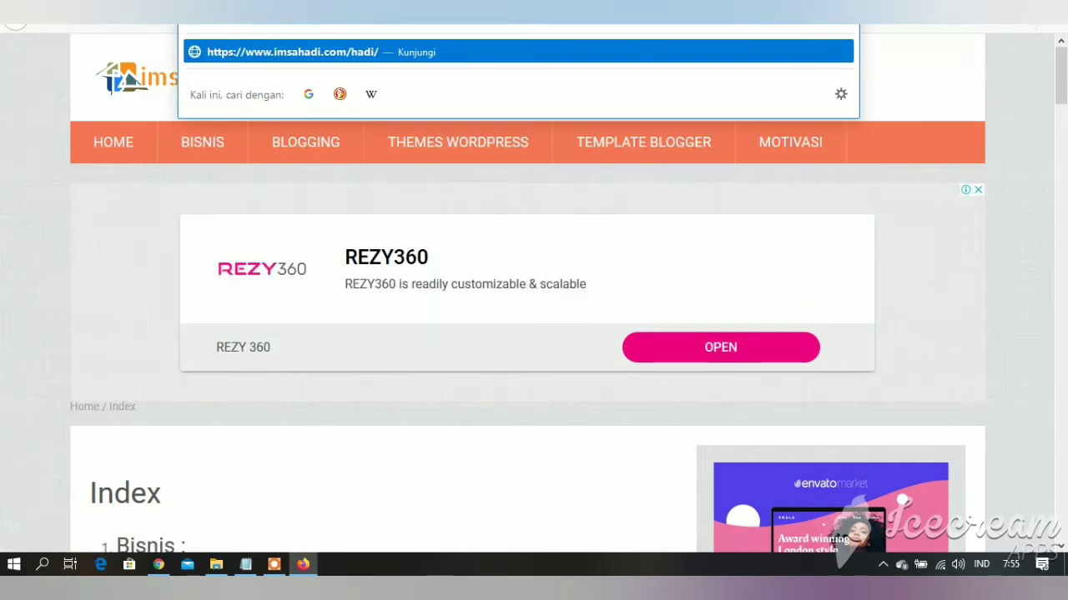
pyautogui.click(358, 50)
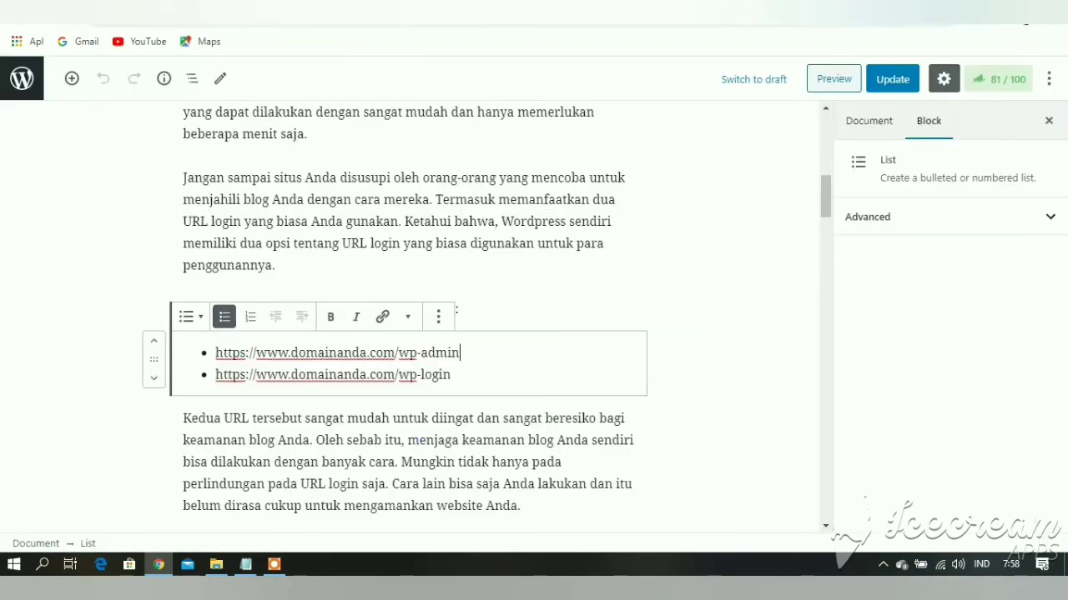
# Step: In Chrome, examine the .htaccess protection code in the blog post, highlighting the whole code block
pyautogui.scroll(-10, 456, 409)
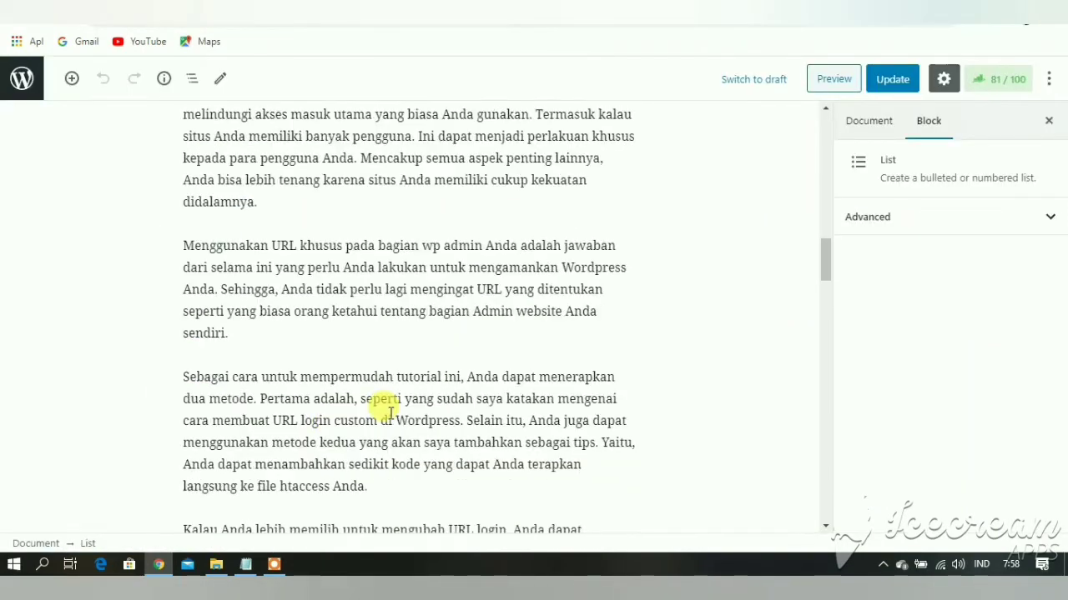
pyautogui.scroll(-10, 389, 413)
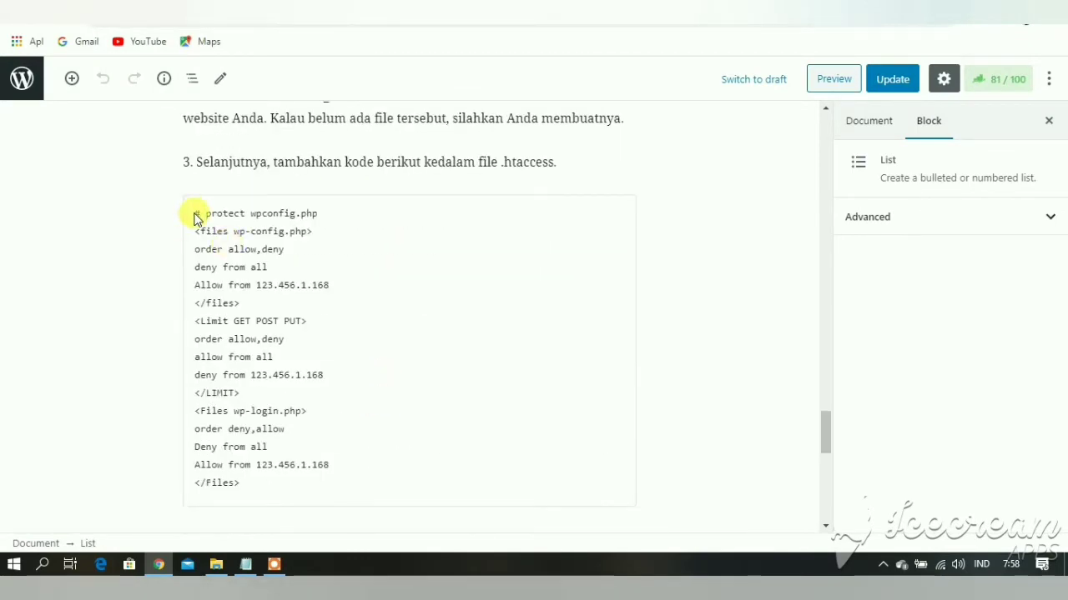
pyautogui.moveTo(193, 217); pyautogui.dragTo(338, 489)
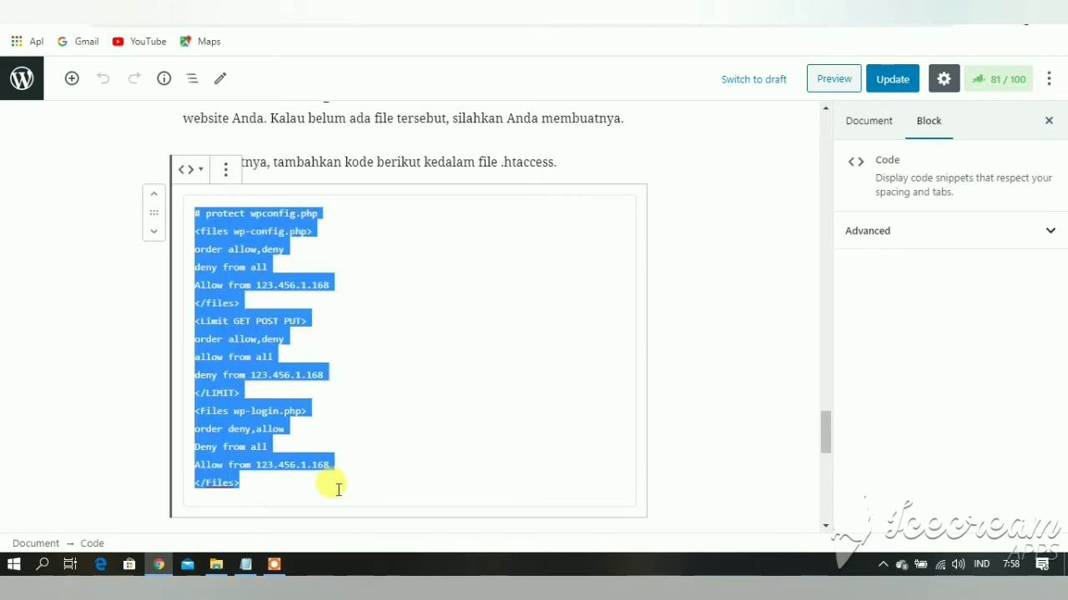
pyautogui.click(414, 345)
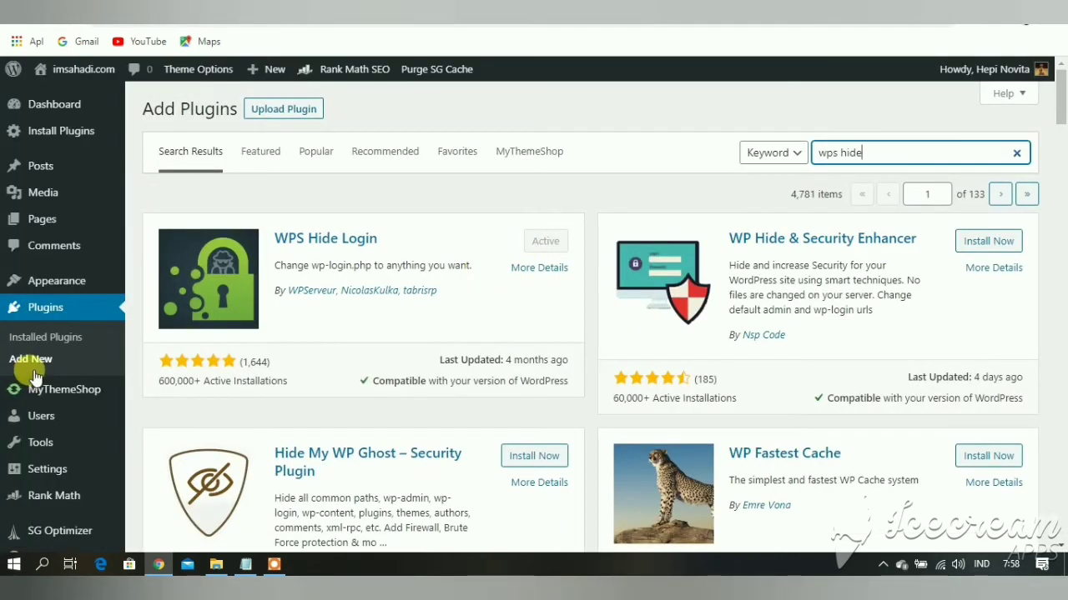
# Step: Open the list of installed plugins and deactivate WPS Hide Login
pyautogui.moveTo(35, 486)
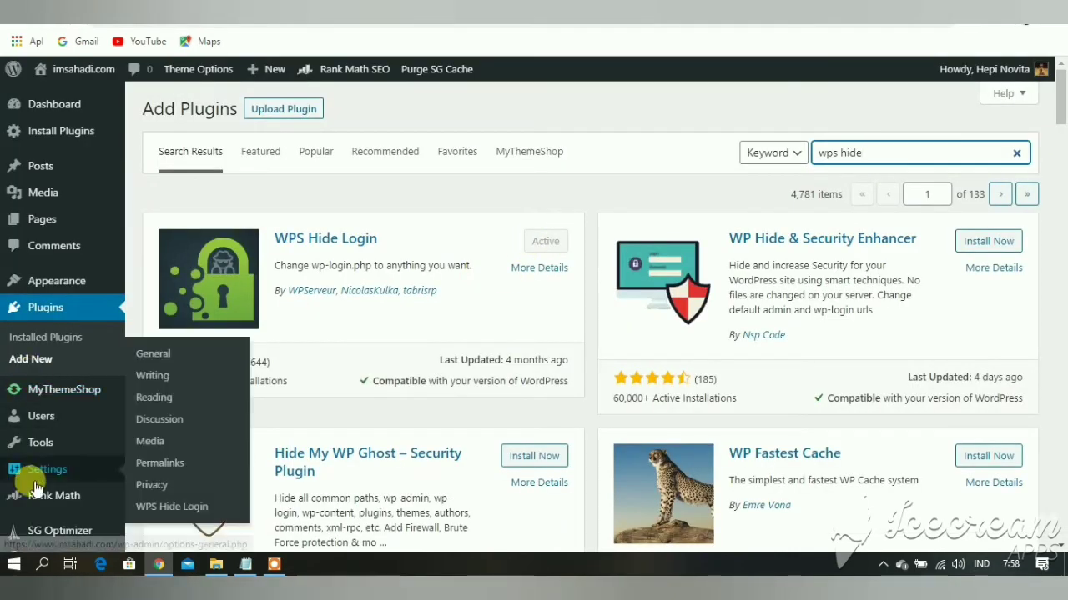
pyautogui.click(56, 310)
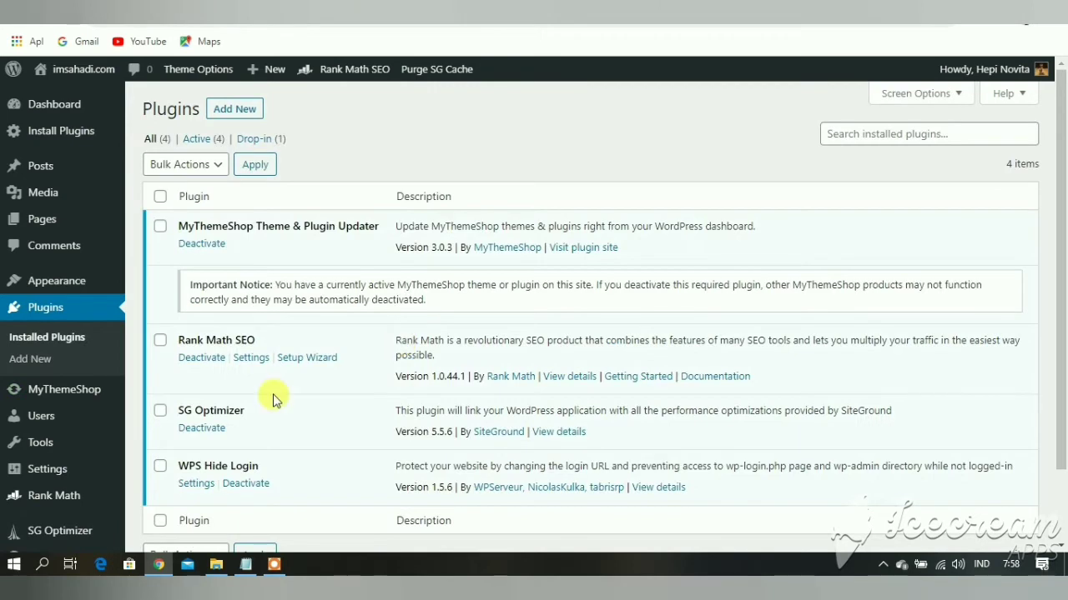
pyautogui.scroll(-2, 250, 417)
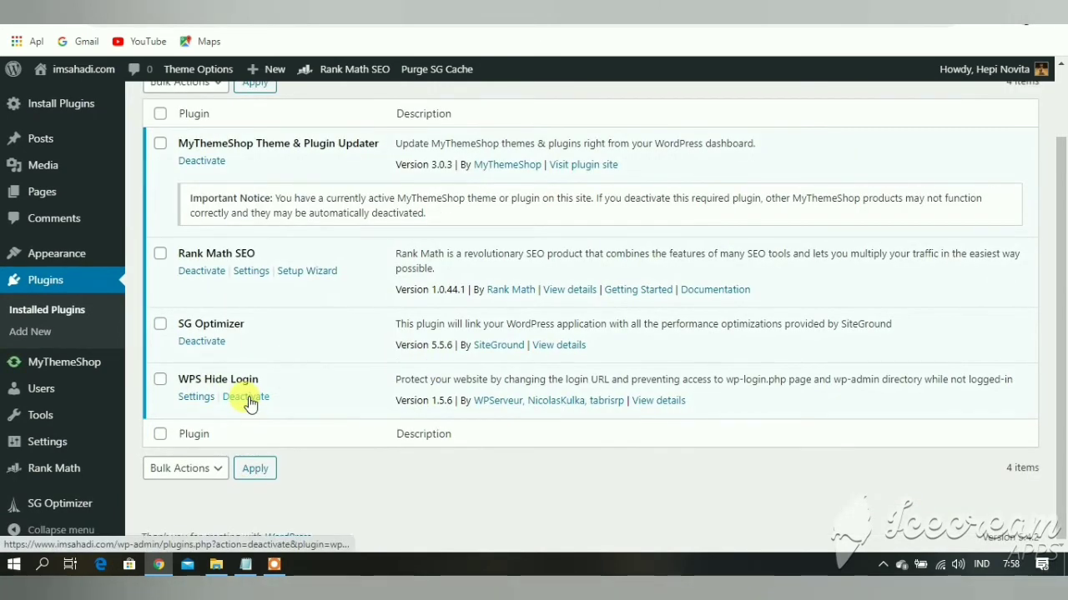
pyautogui.click(249, 398)
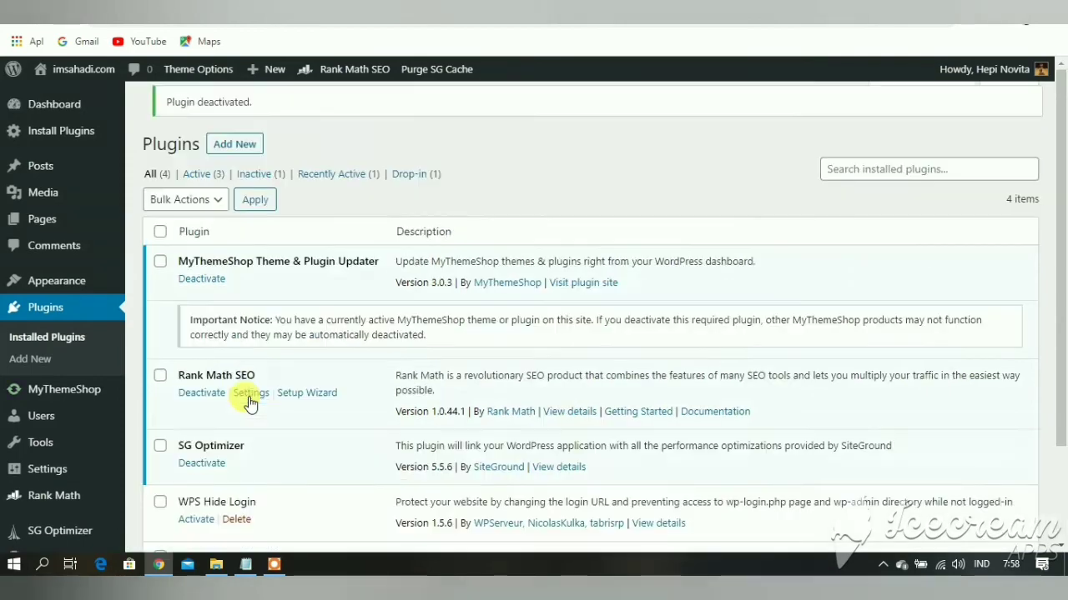
# Step: Delete the deactivated WPS Hide Login plugin and purge the SG cache
pyautogui.scroll(-2, 246, 413)
pyautogui.click(237, 450)
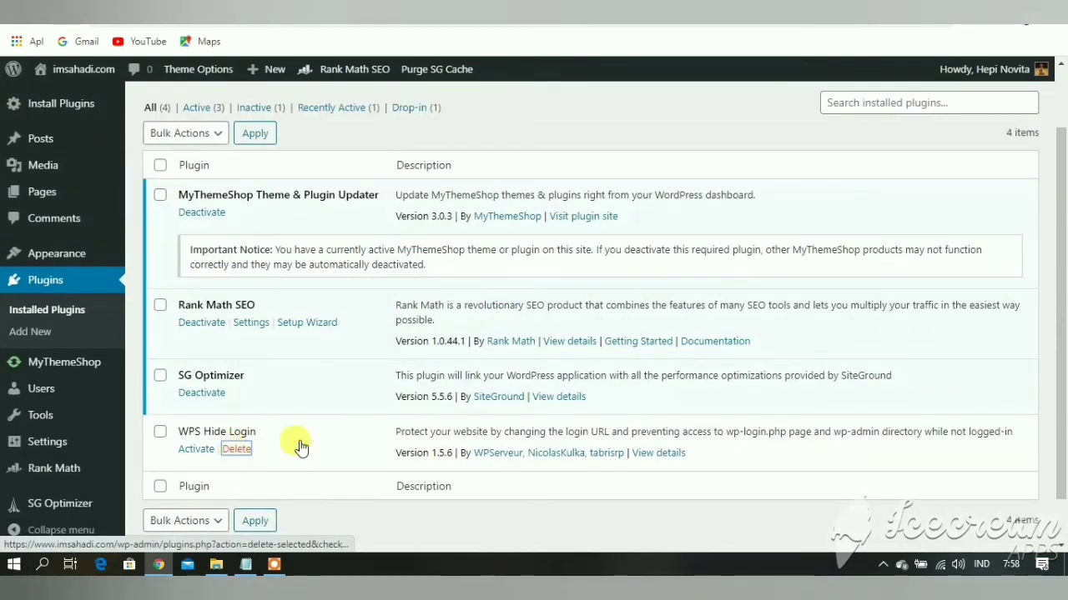
pyautogui.click(604, 105)
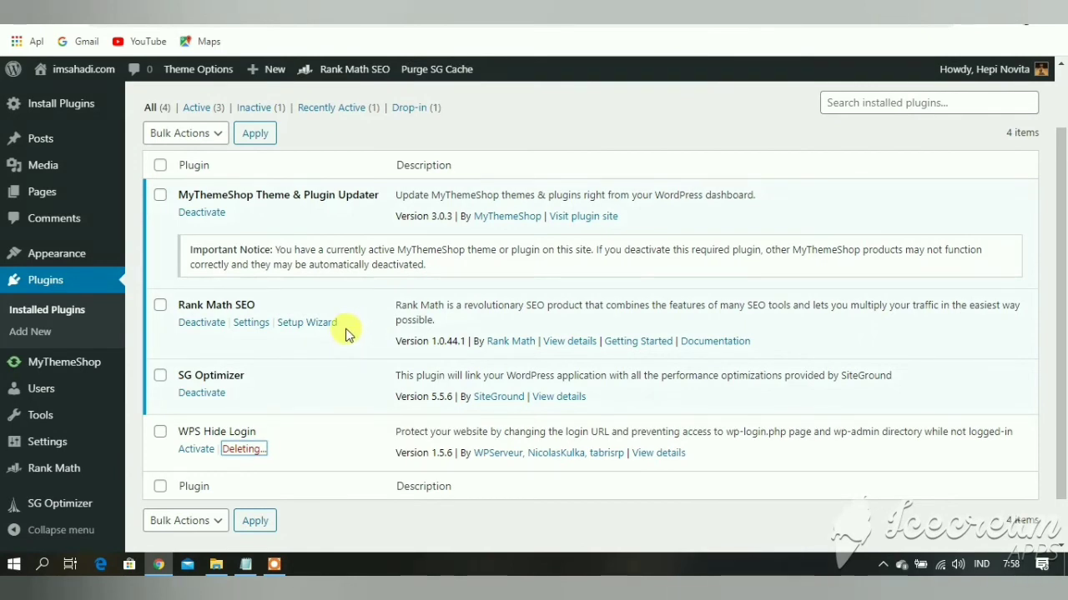
pyautogui.scroll(1, 346, 328)
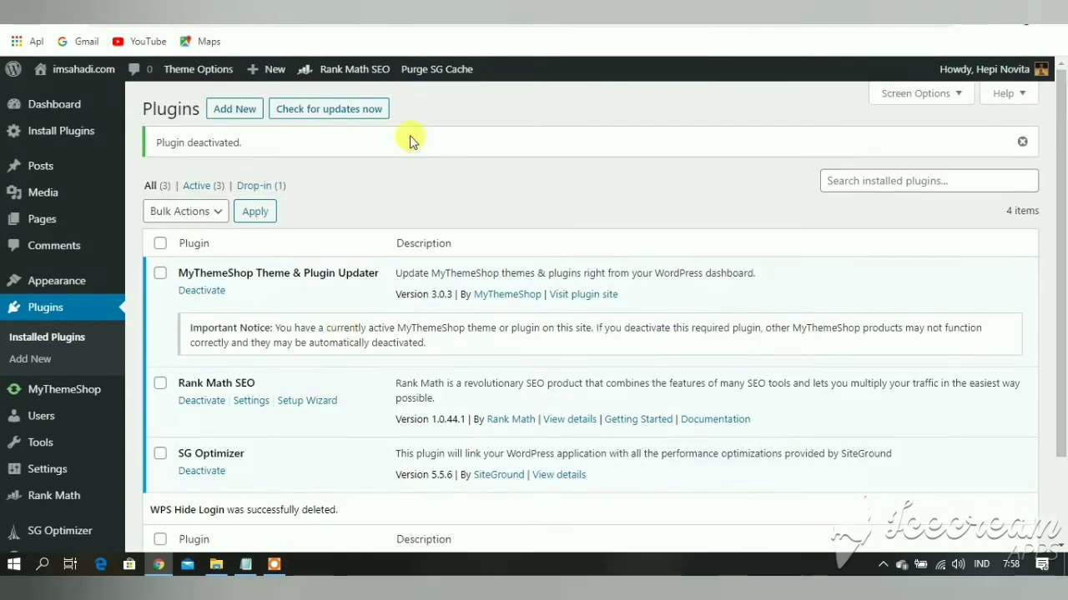
pyautogui.click(440, 69)
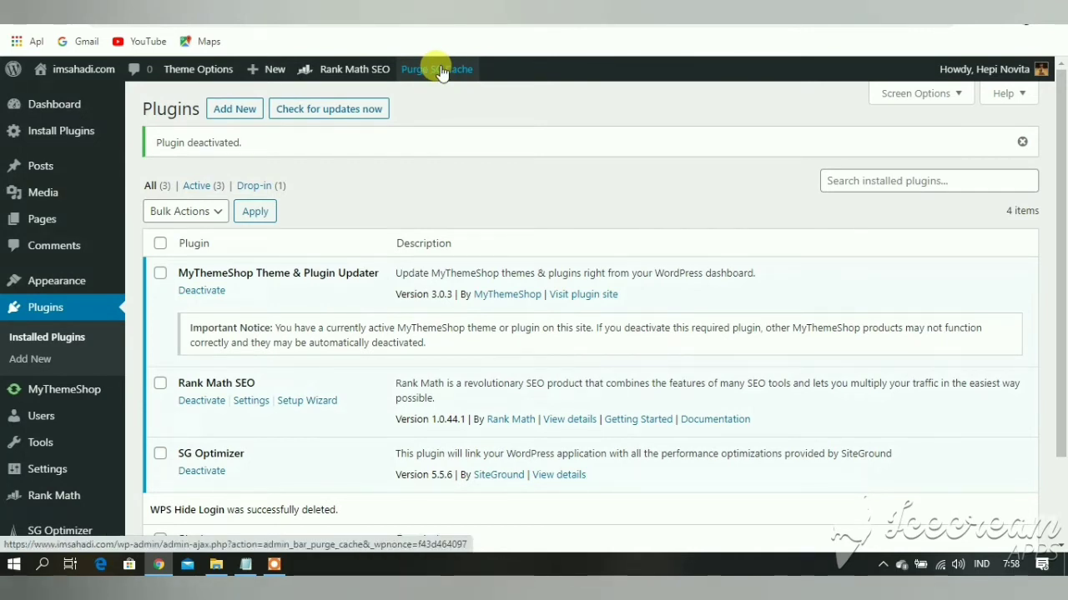
pyautogui.click(439, 70)
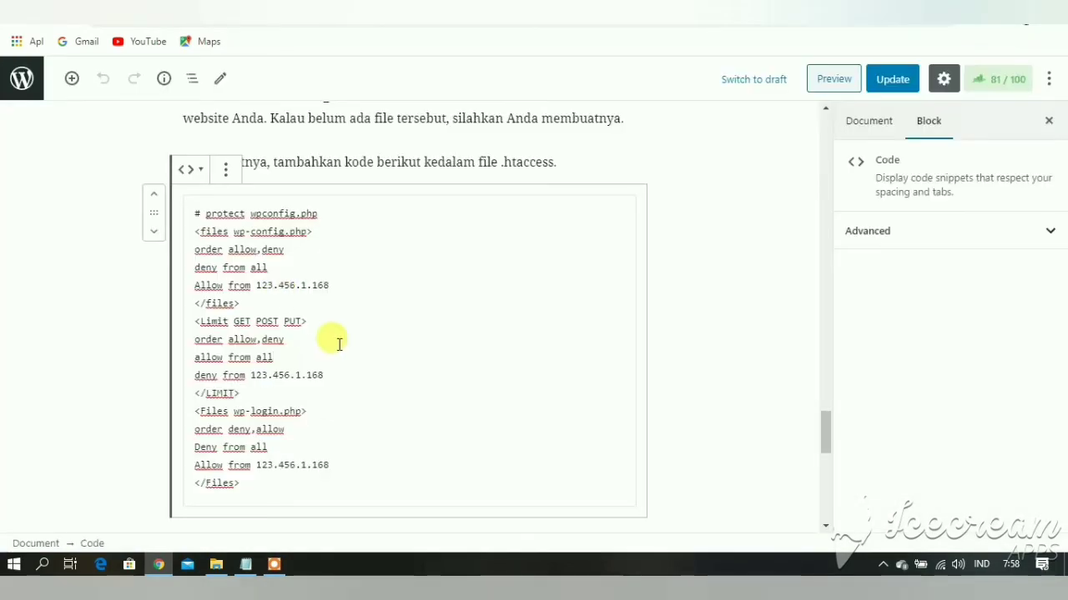
pyautogui.scroll(20, 339, 344)
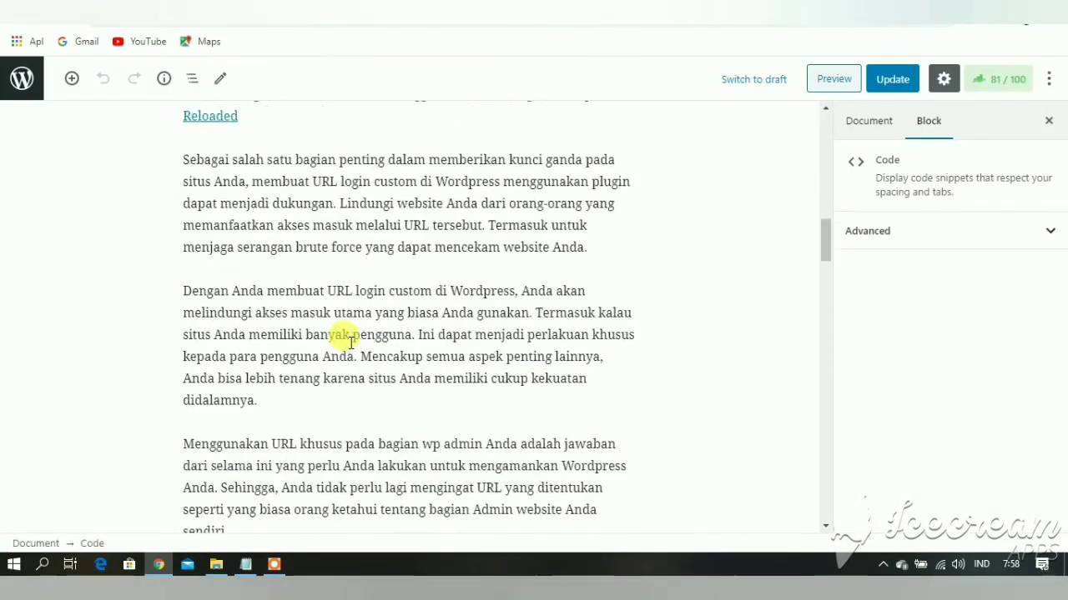
pyautogui.scroll(8, 343, 337)
pyautogui.scroll(-2, 348, 341)
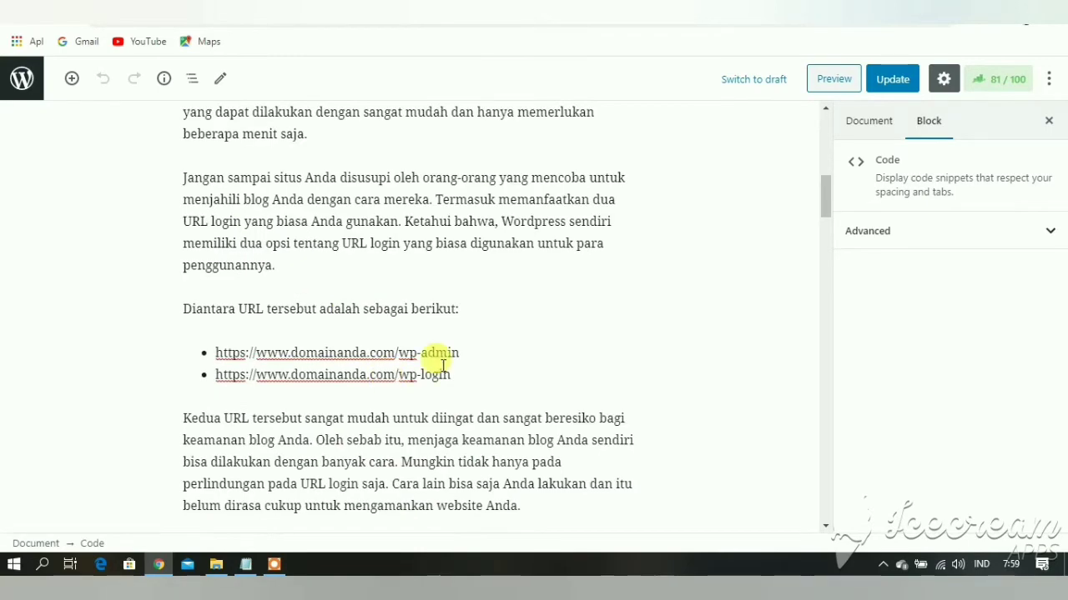
pyautogui.moveTo(459, 353); pyautogui.dragTo(210, 351)
pyautogui.rightClick(215, 353)
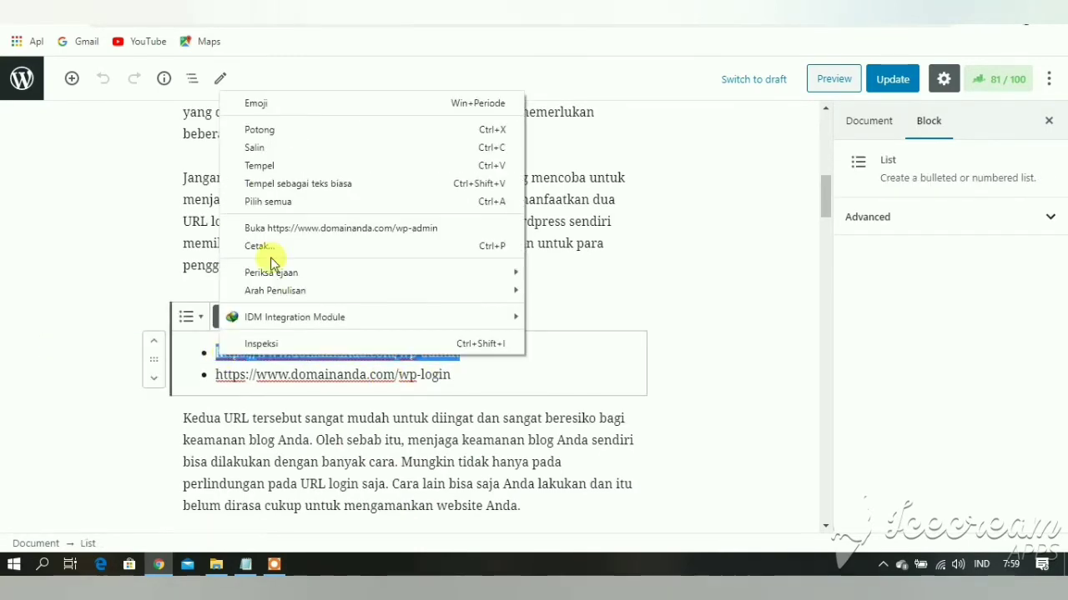
pyautogui.click(261, 156)
pyautogui.click(508, 368)
pyautogui.press('super+d')
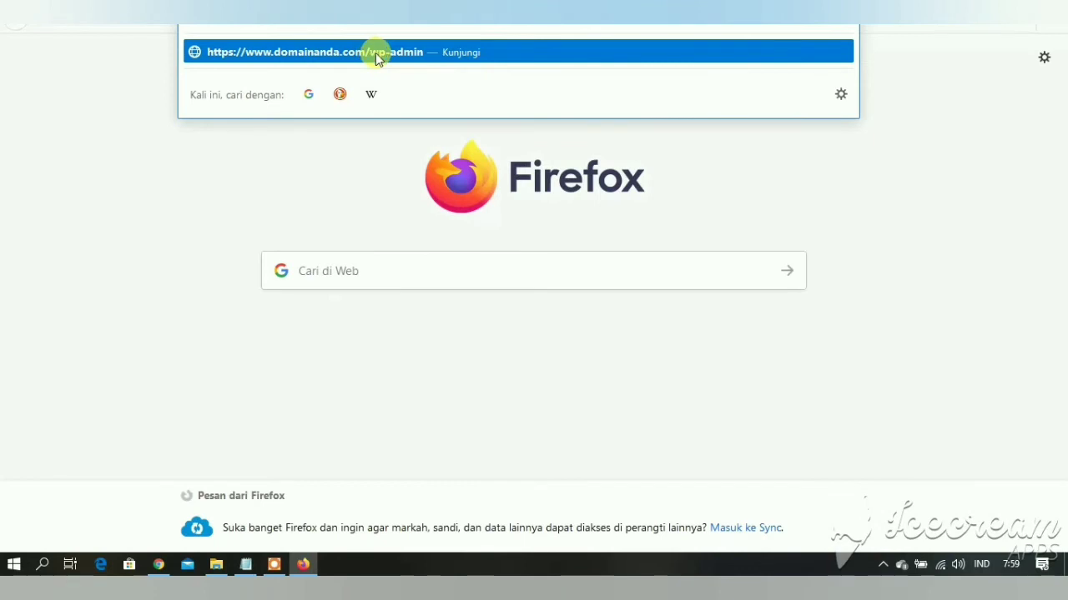
pyautogui.click(377, 55)
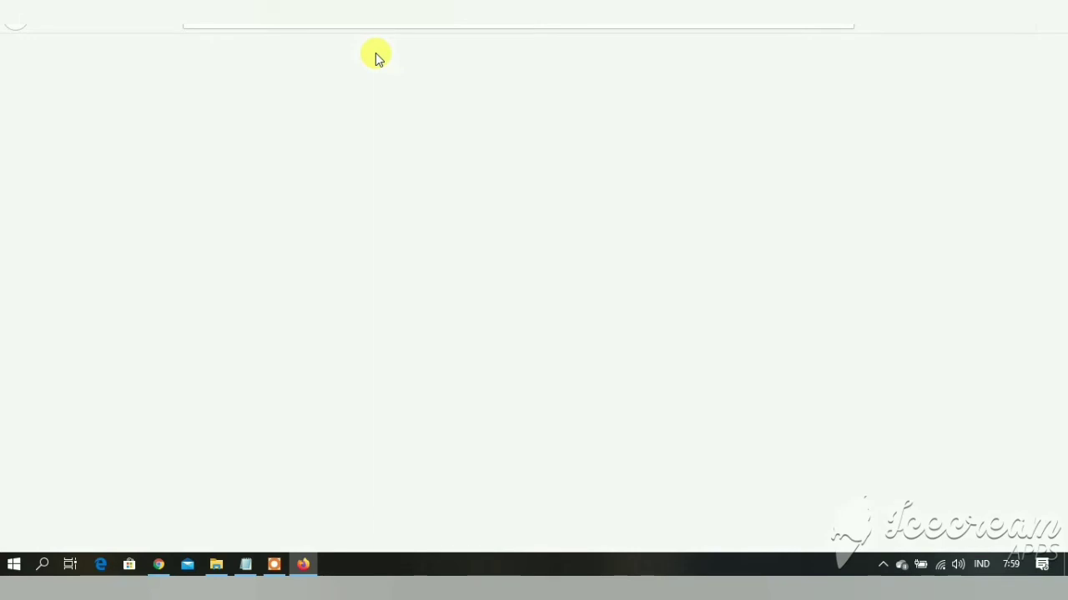
pyautogui.click(442, 33)
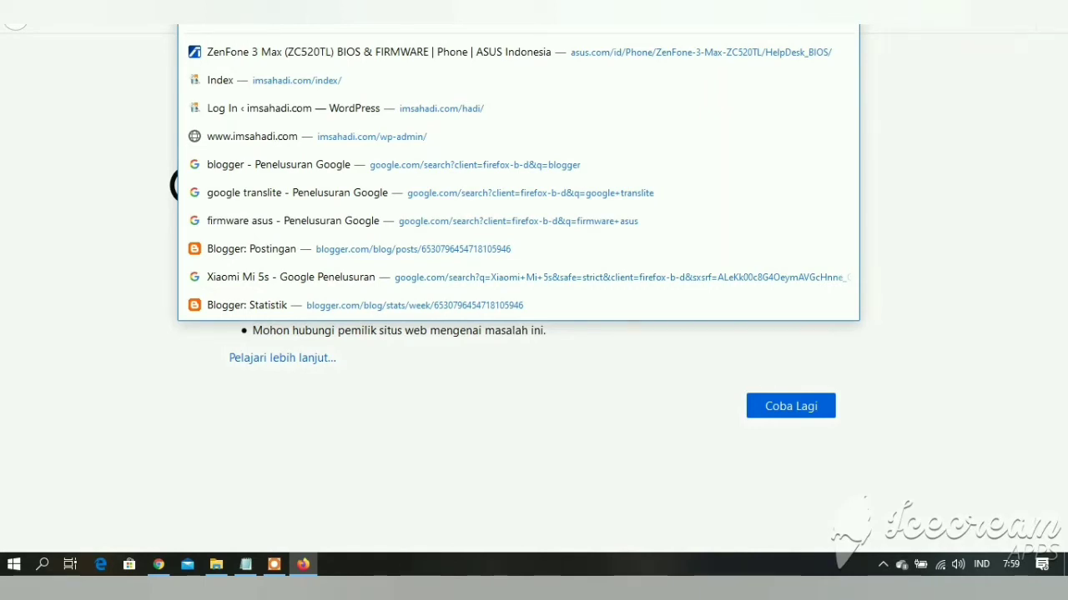
pyautogui.press('BackSpace')
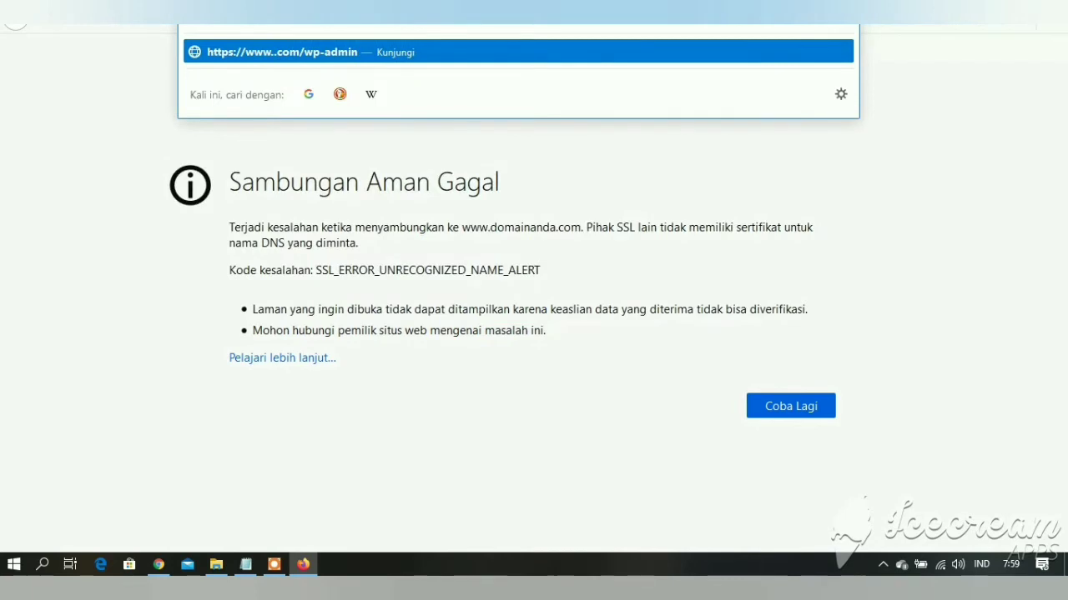
pyautogui.write('imsahadi')
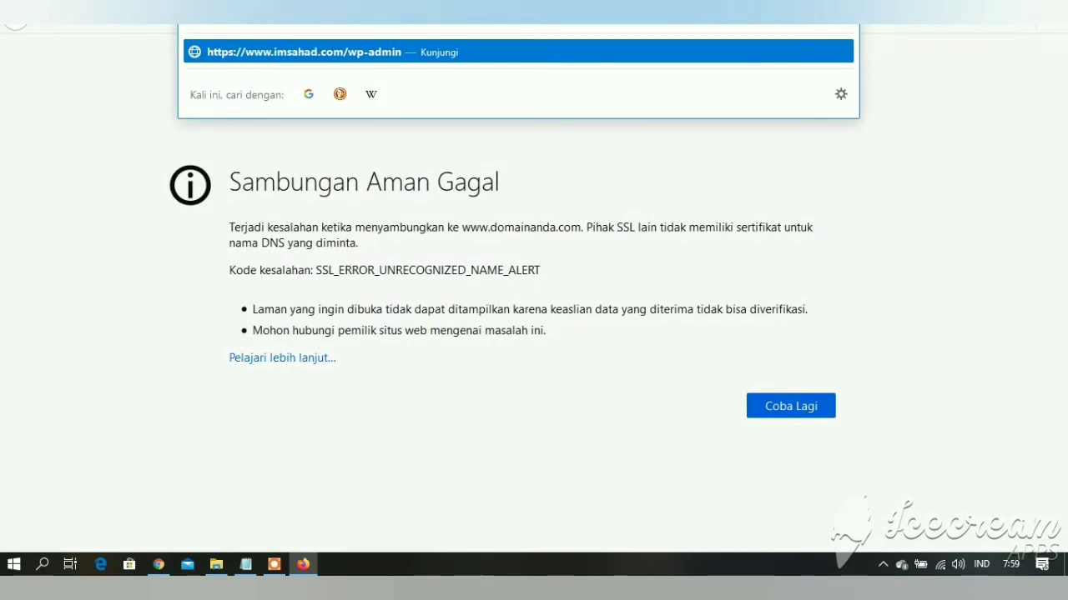
pyautogui.click(352, 58)
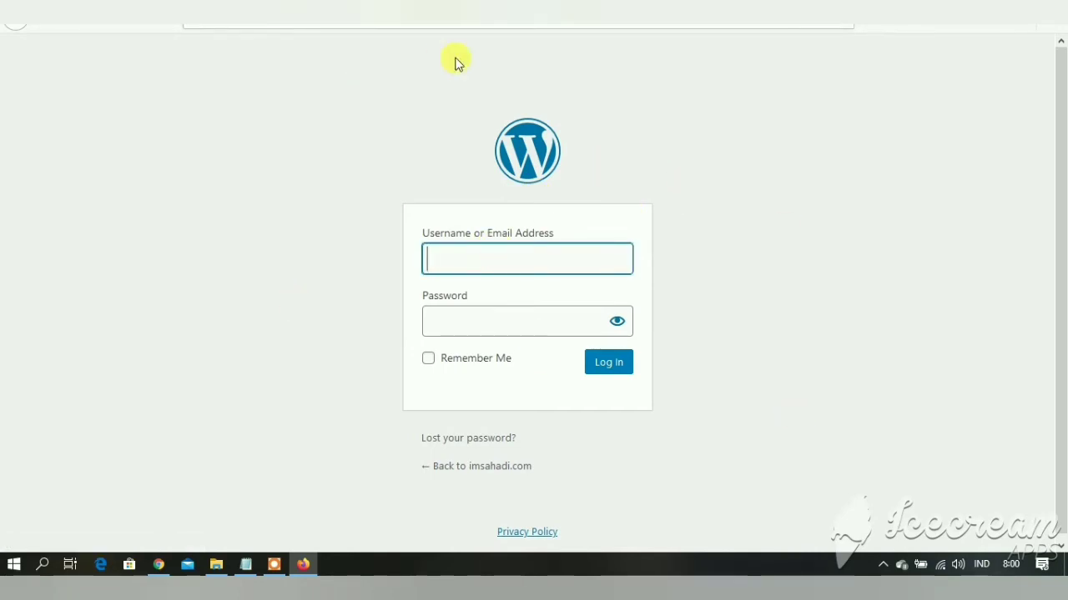
pyautogui.click(457, 13)
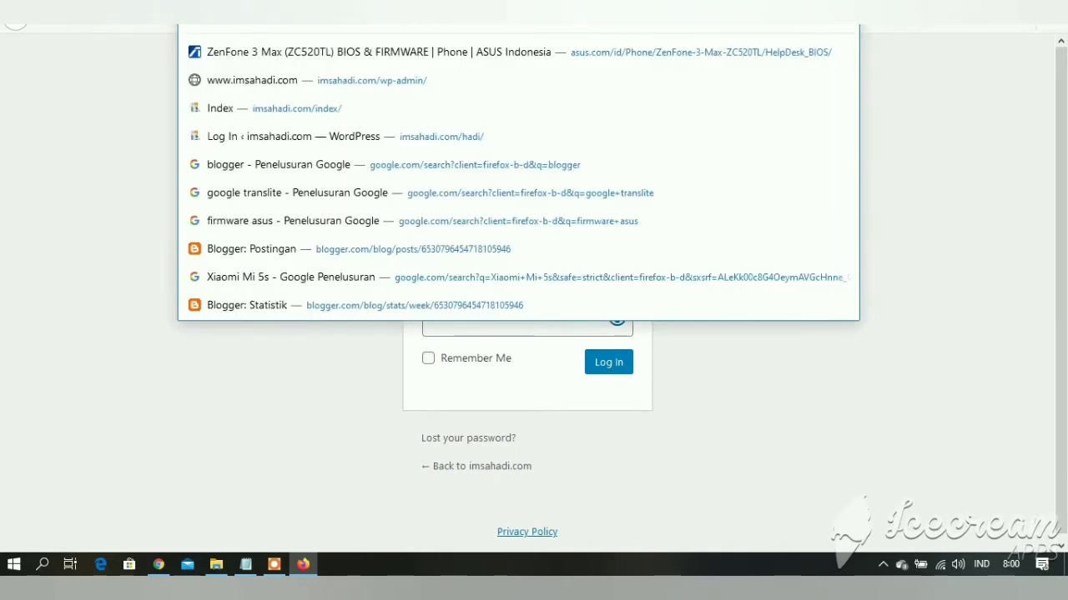
pyautogui.click(935, 191)
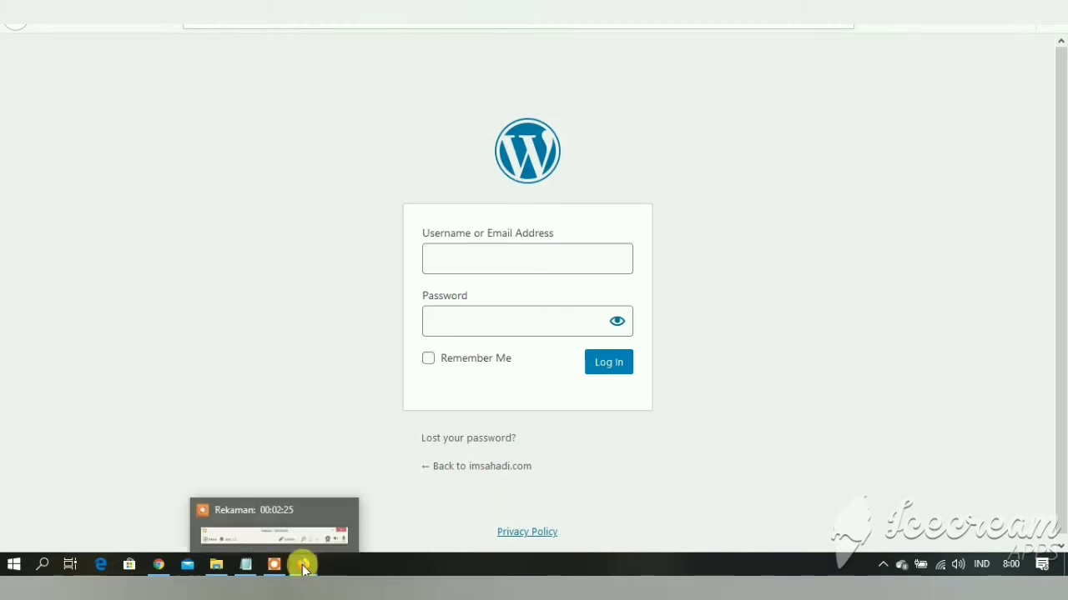
# Step: Switch back to Chrome, go to the hosting account's cPanel, and open its File Manager
pyautogui.moveTo(304, 567)
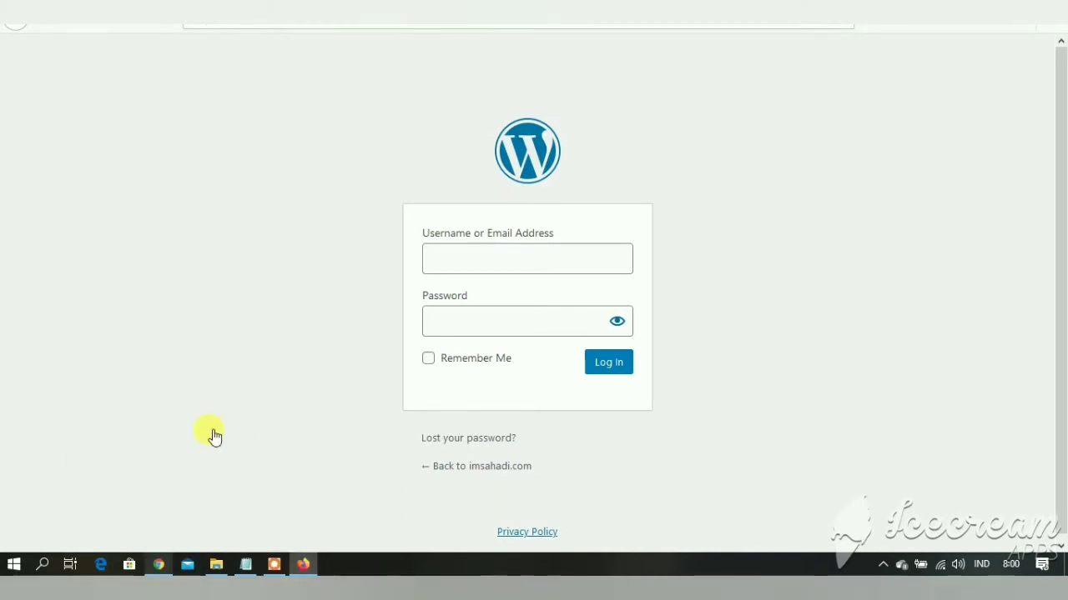
pyautogui.hotkey('alt', 'Tab')
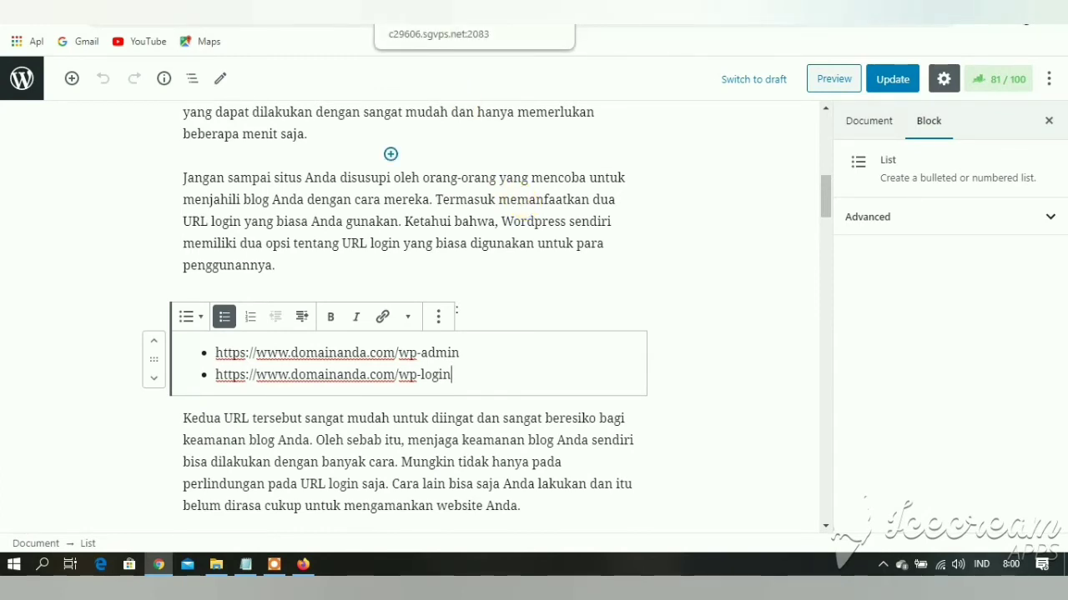
pyautogui.click(433, 11)
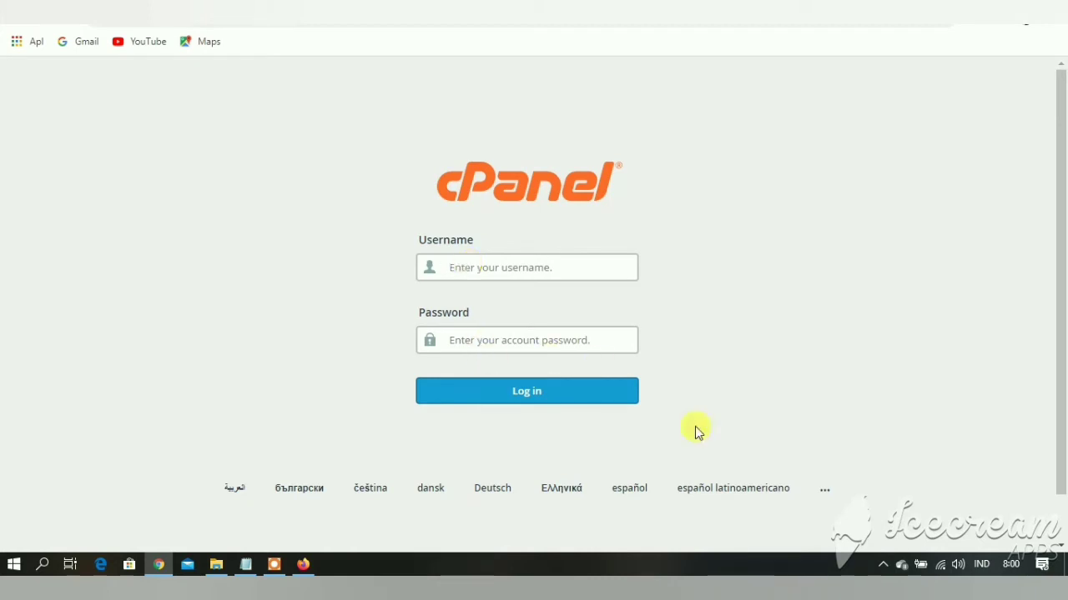
pyautogui.click(276, 566)
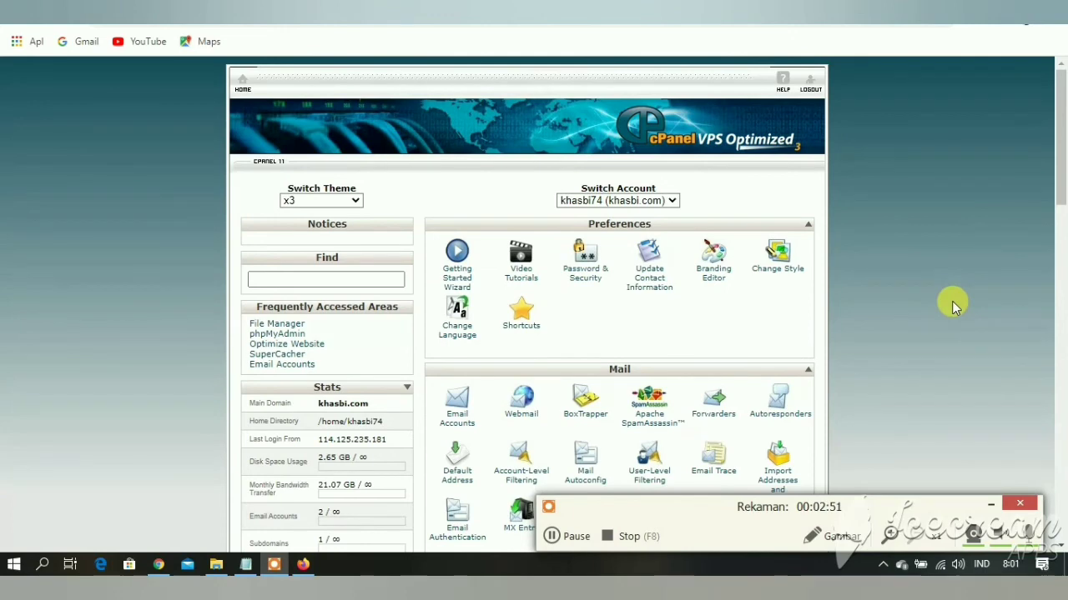
pyautogui.scroll(-5, 643, 371)
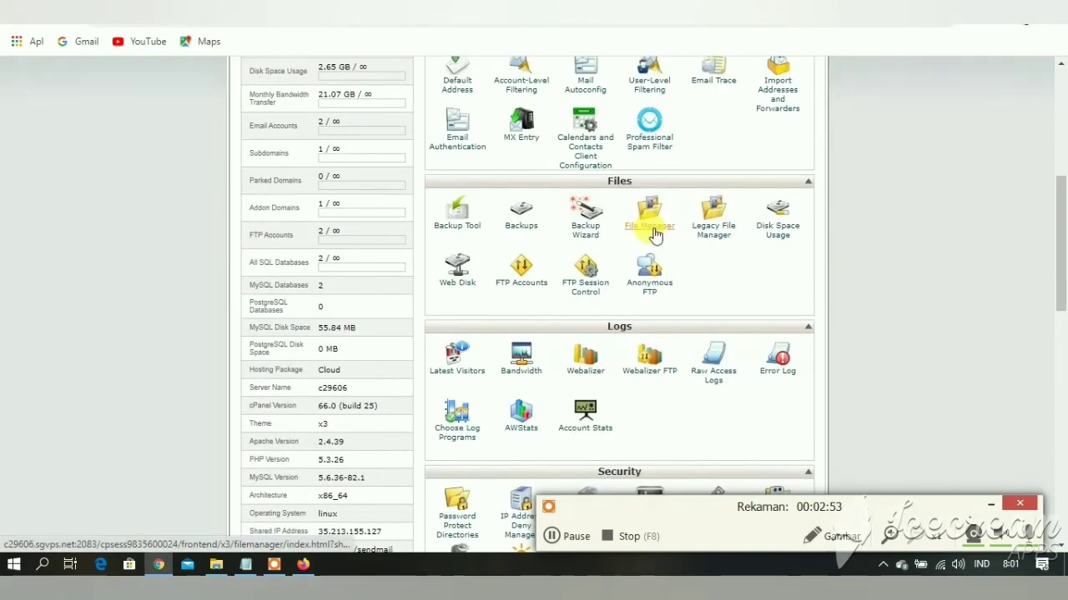
pyautogui.click(654, 235)
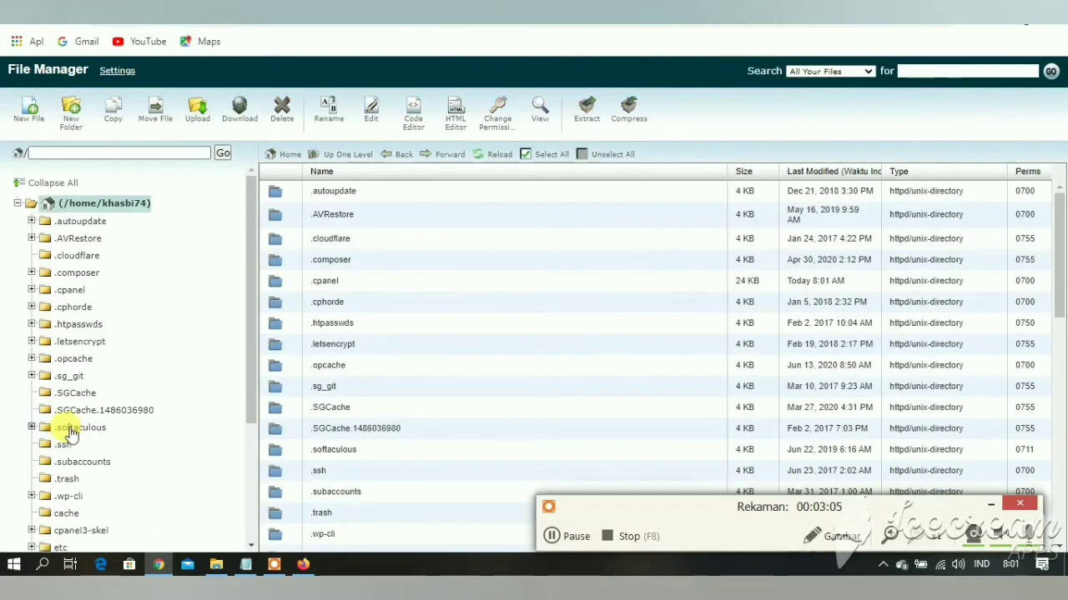
# Step: Open the public_html folder and download a copy of its .htaccess file
pyautogui.scroll(-3, 89, 475)
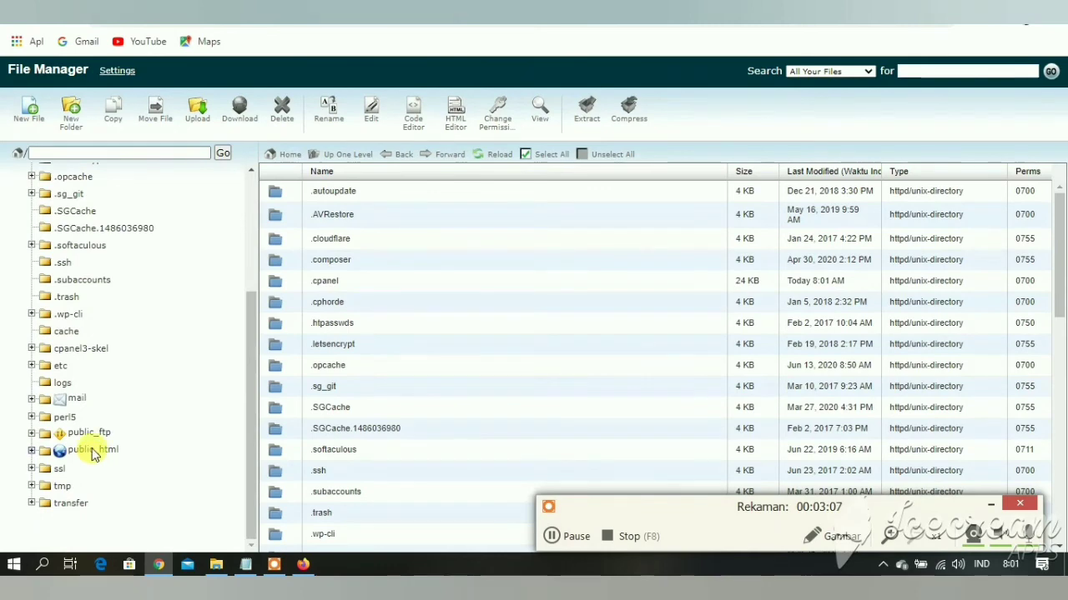
pyautogui.click(90, 450)
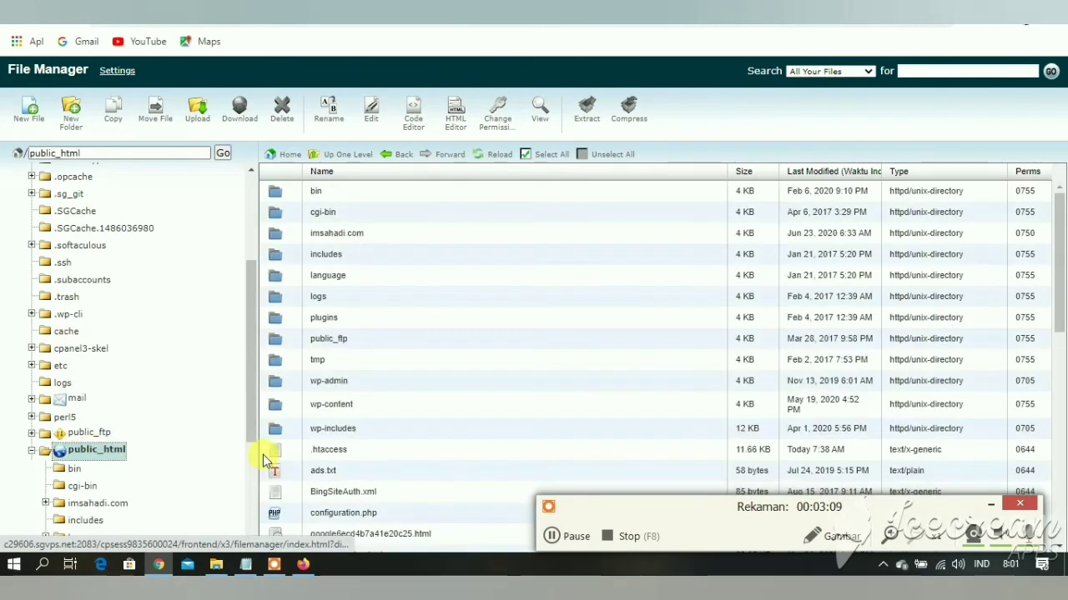
pyautogui.scroll(-3, 317, 338)
pyautogui.click(292, 214)
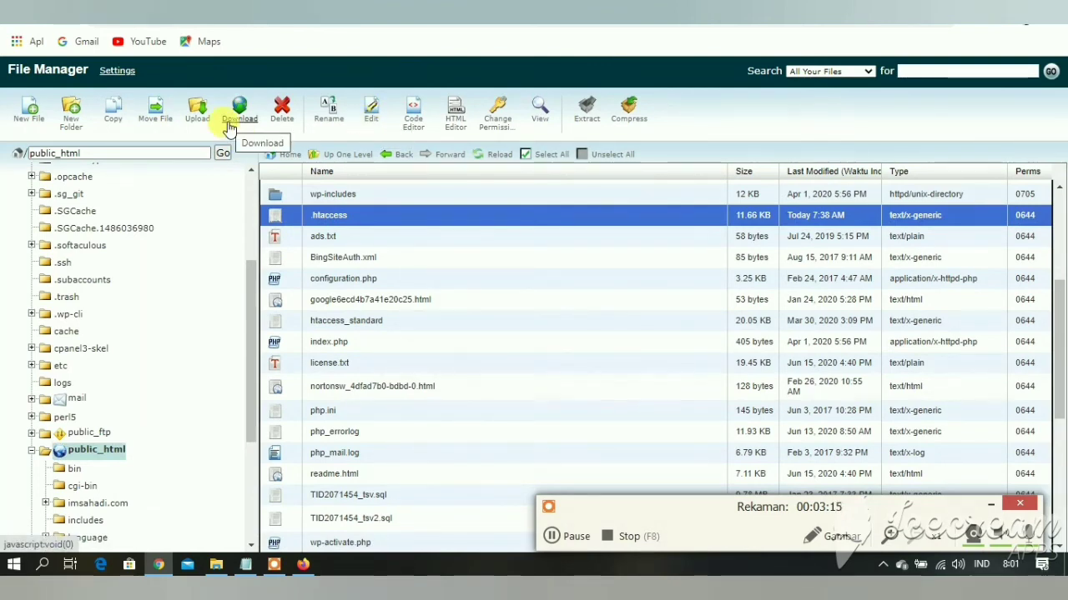
pyautogui.click(229, 127)
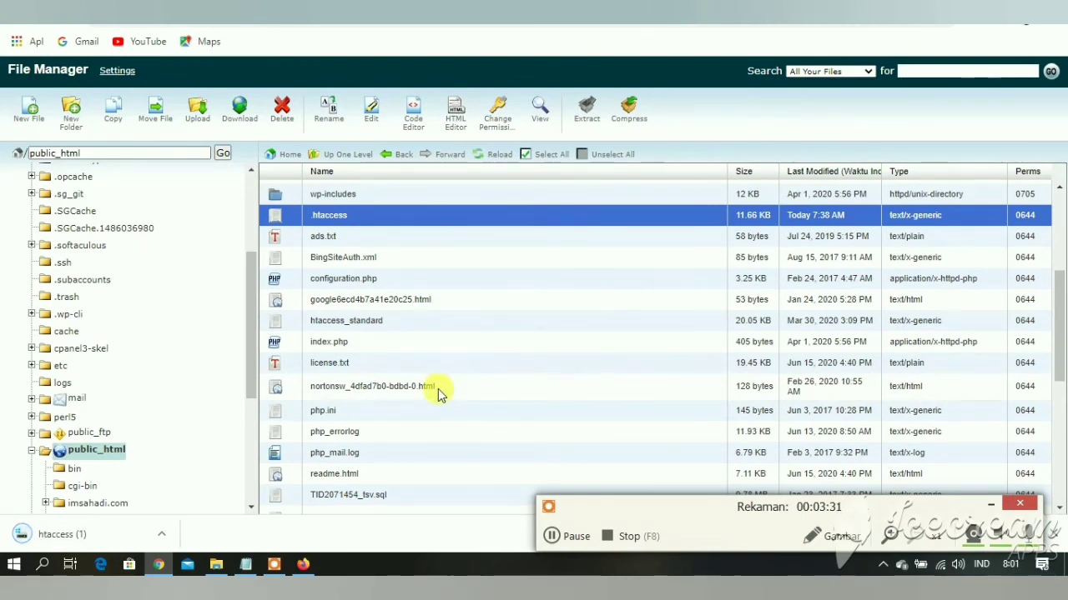
# Step: Open .htaccess for editing, and copy the entire protection code block under instruction 3 of the blog post
pyautogui.click(373, 125)
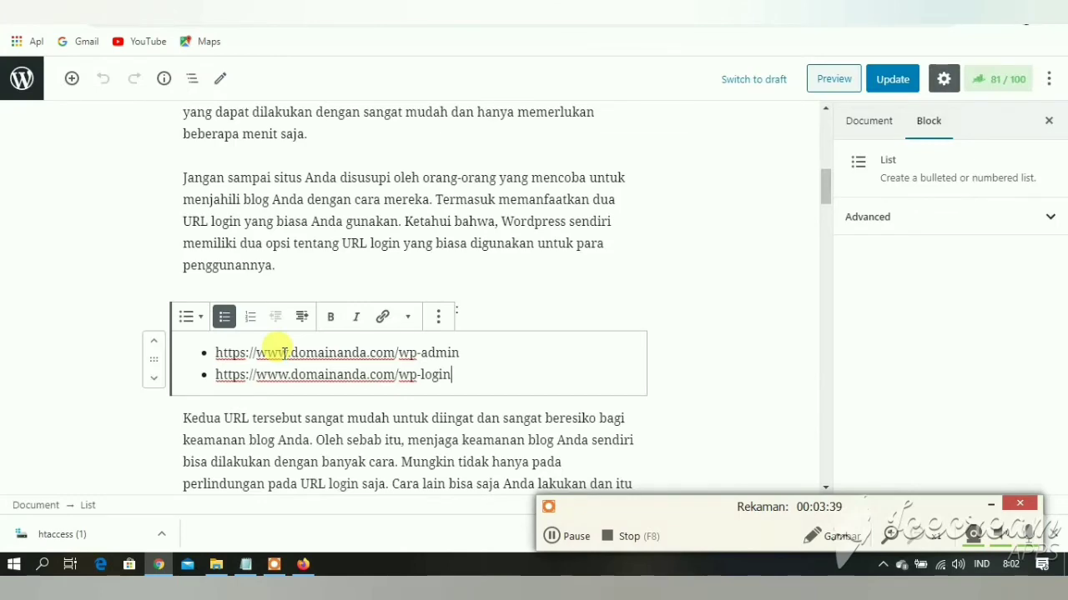
pyautogui.scroll(-15, 284, 352)
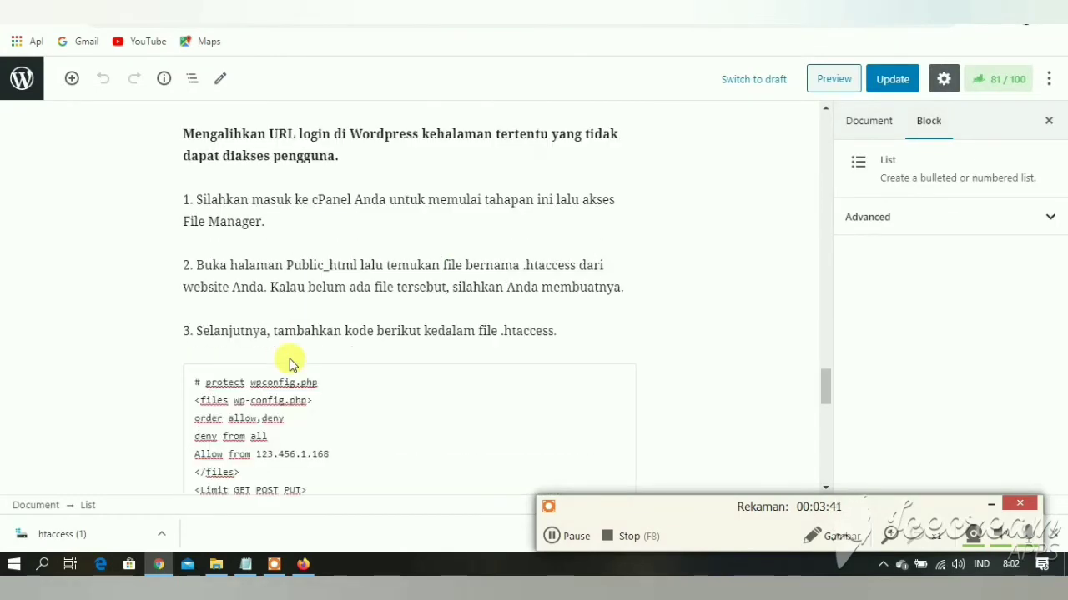
pyautogui.scroll(-5, 284, 355)
pyautogui.scroll(3, 288, 356)
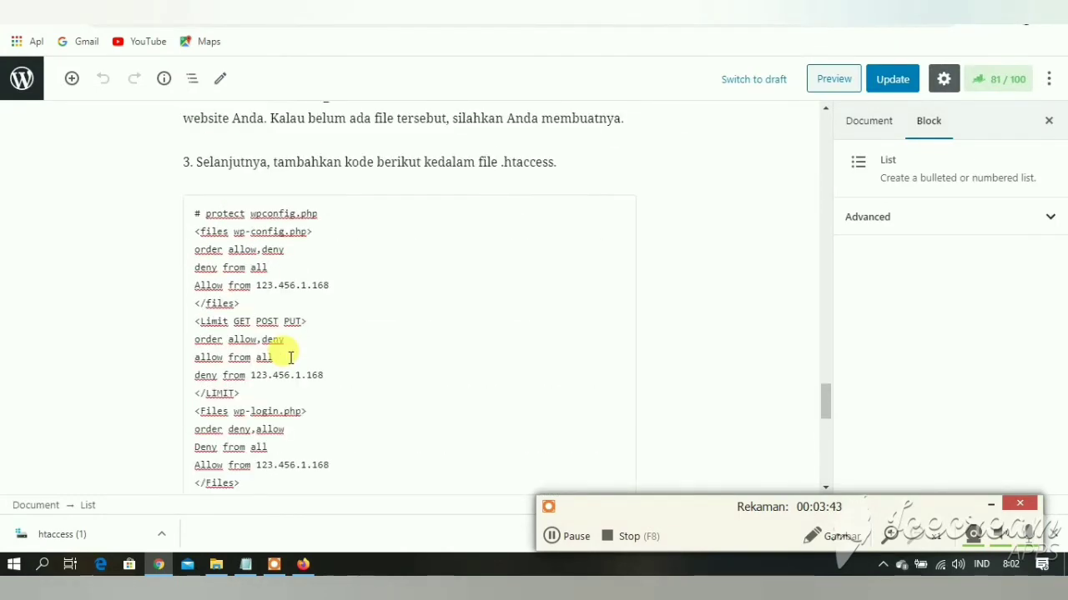
pyautogui.click(258, 302)
pyautogui.hotkey('ctrl', 'a')
pyautogui.scroll(-1, 281, 442)
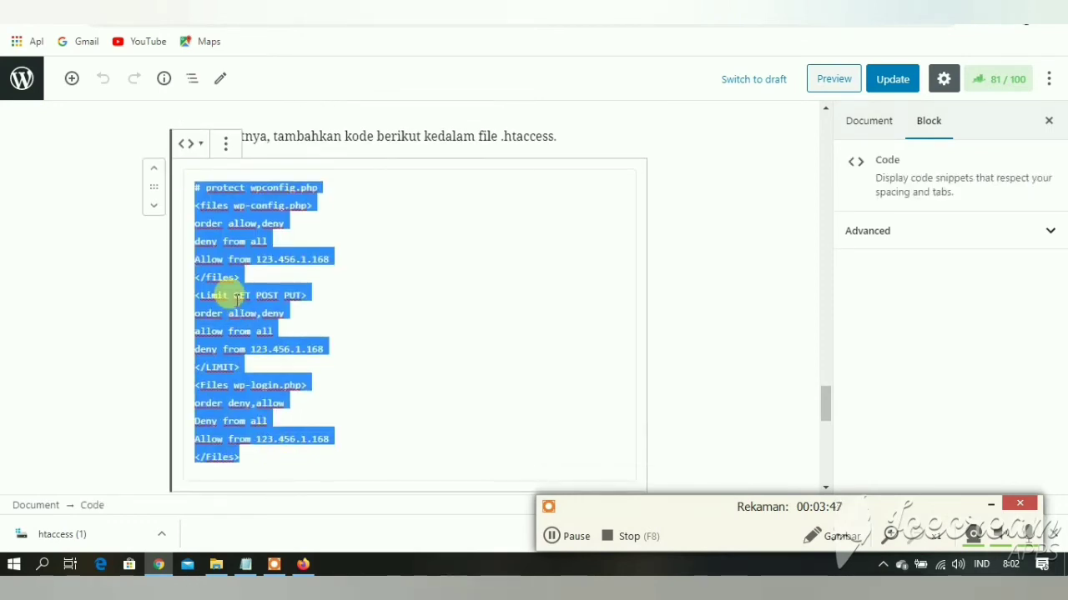
pyautogui.rightClick(246, 302)
pyautogui.click(278, 92)
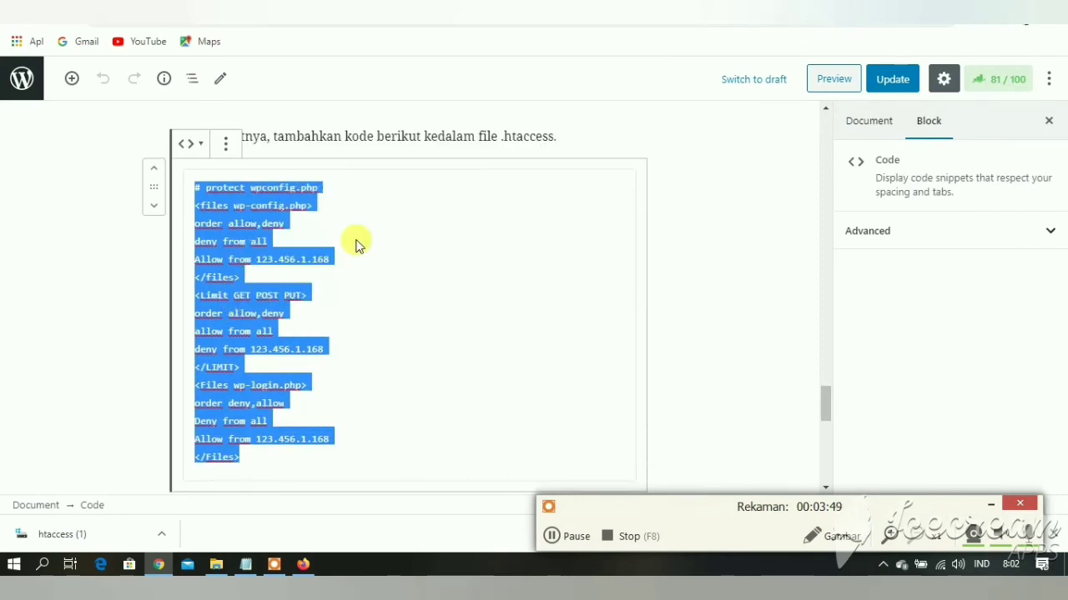
# Step: Return to File Manager, open .htaccess for editing, and paste the copied protection code at the end of the file
pyautogui.click(410, 345)
pyautogui.click(442, 10)
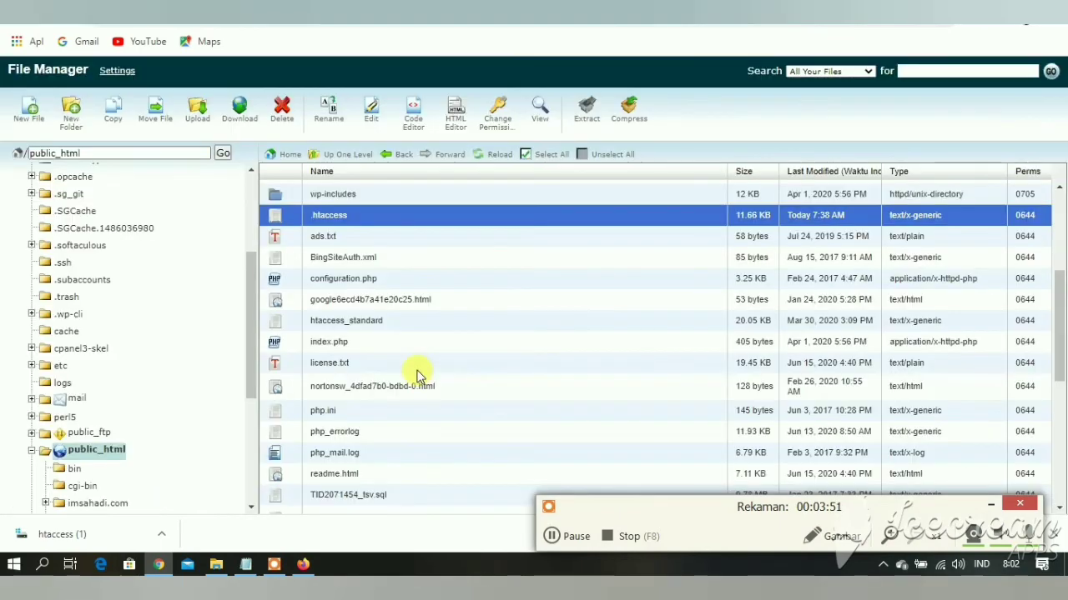
pyautogui.scroll(-3, 420, 401)
pyautogui.scroll(5, 419, 414)
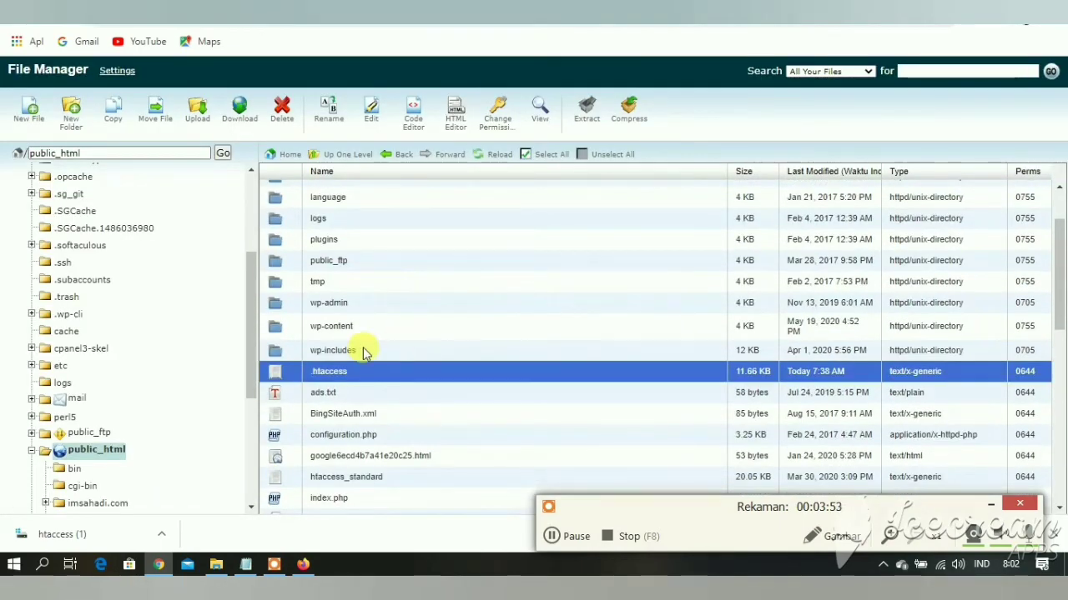
pyautogui.click(367, 112)
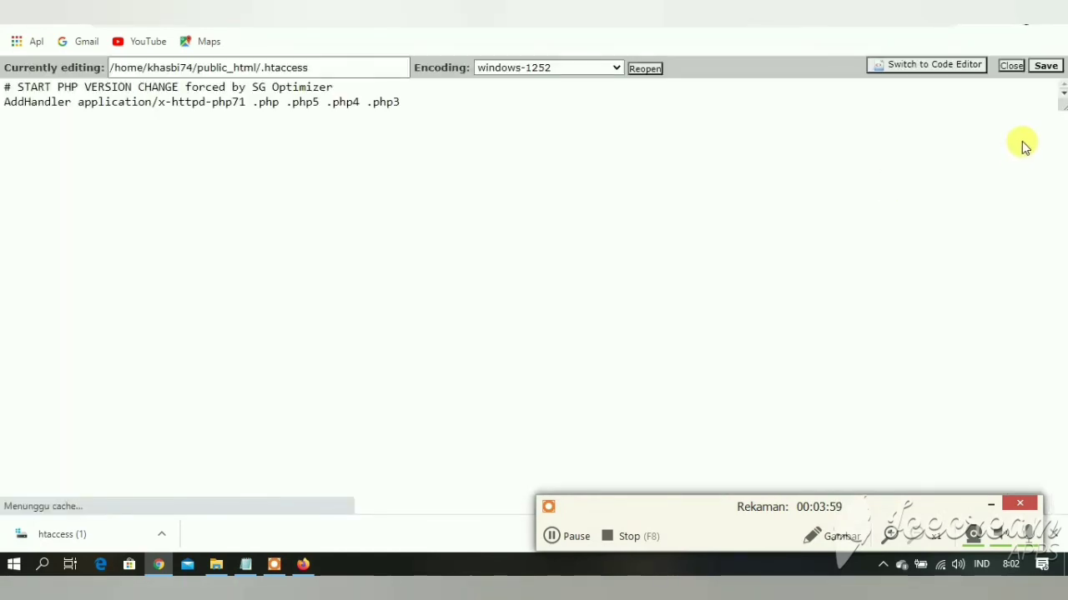
pyautogui.moveTo(1064, 119); pyautogui.dragTo(1061, 476)
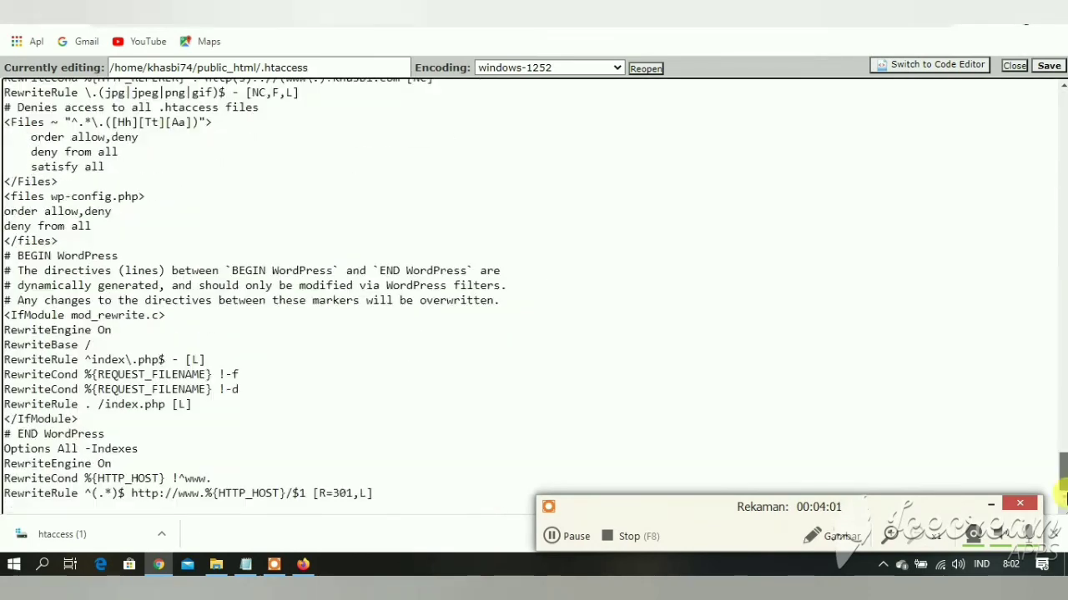
pyautogui.rightClick(108, 505)
pyautogui.click(152, 364)
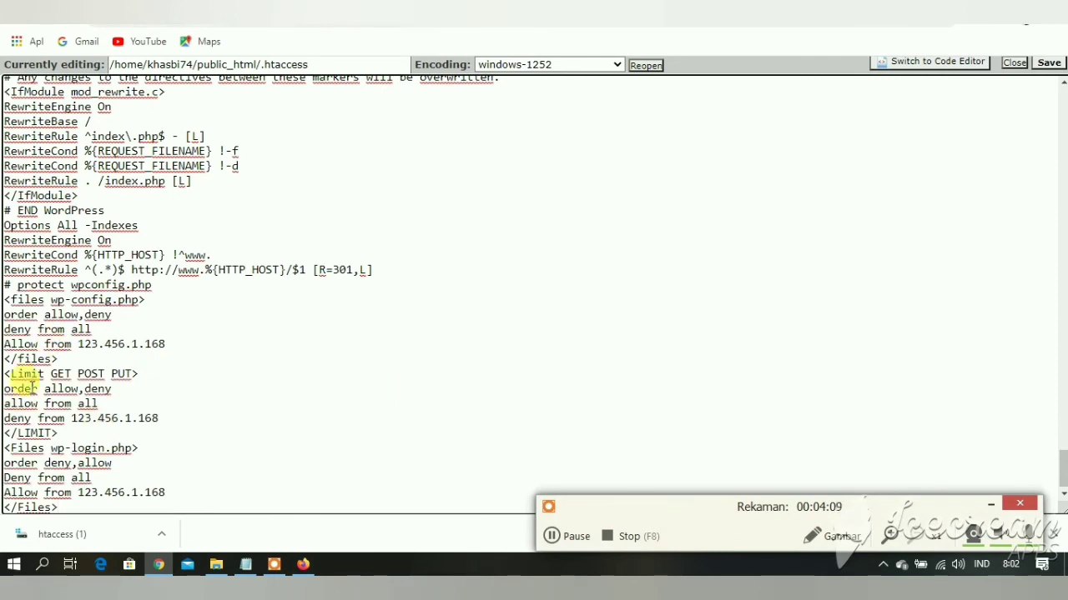
# Step: Examine the placeholder IP addresses in the wp-config.php, Limit and wp-login.php blocks of the pasted code
pyautogui.moveTo(174, 417); pyautogui.dragTo(80, 419)
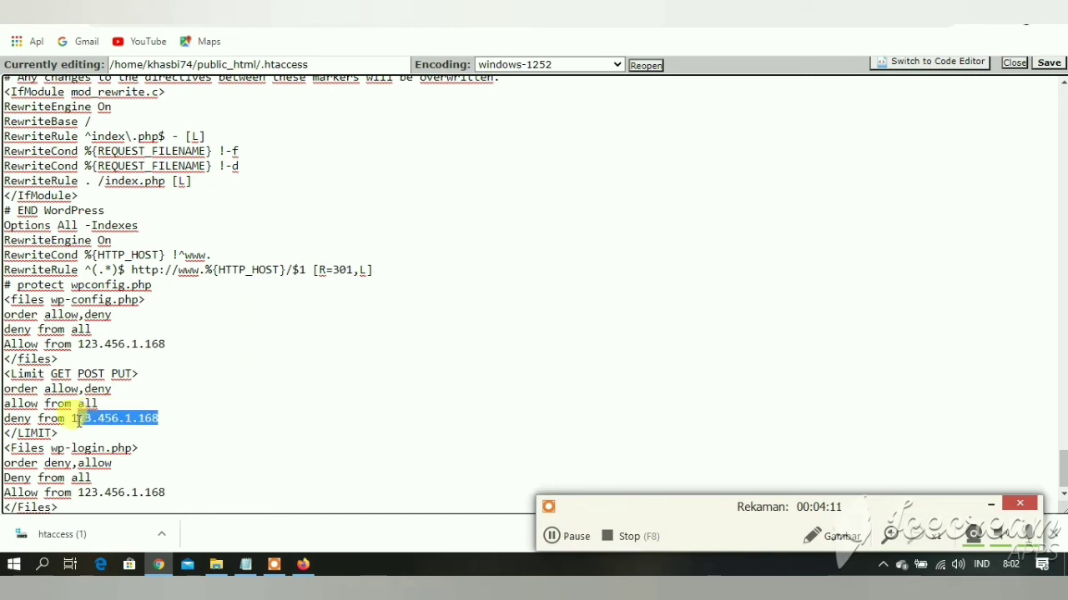
pyautogui.click(179, 329)
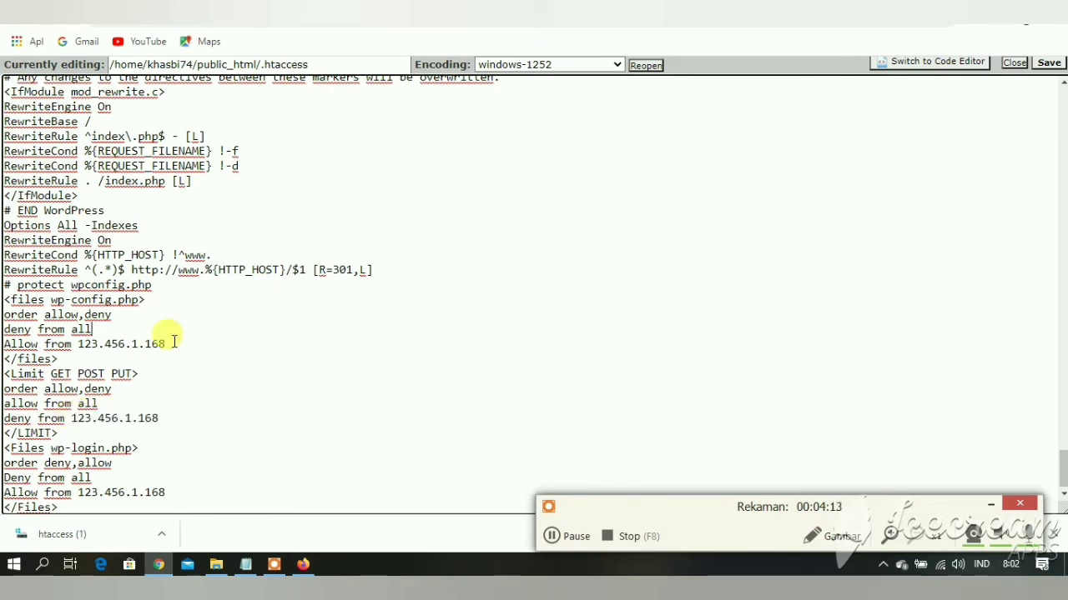
pyautogui.moveTo(172, 345); pyautogui.dragTo(77, 347)
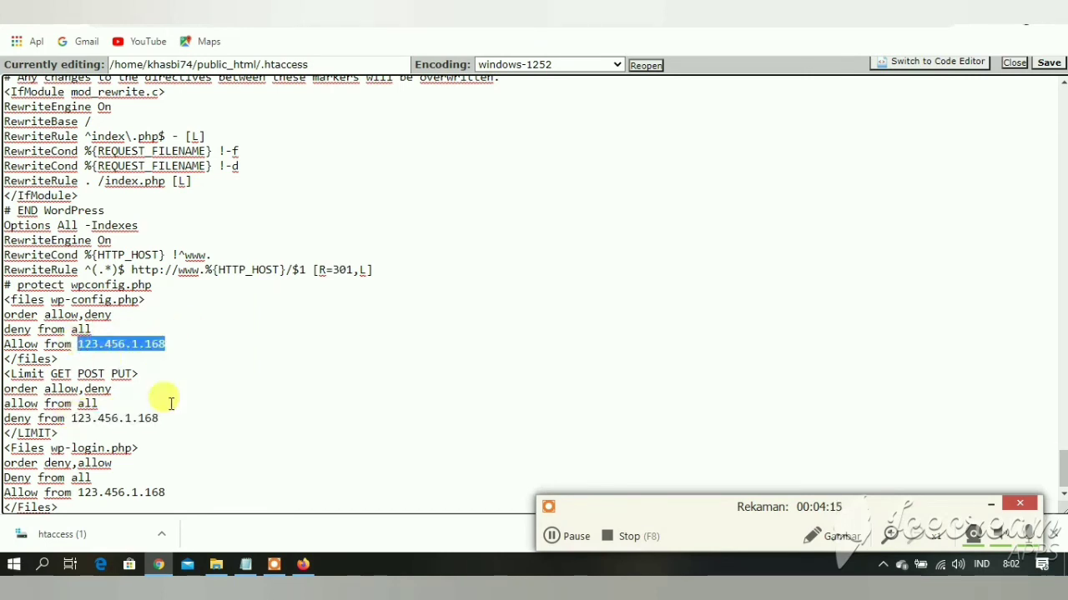
pyautogui.click(157, 419)
pyautogui.moveTo(158, 419); pyautogui.dragTo(76, 418)
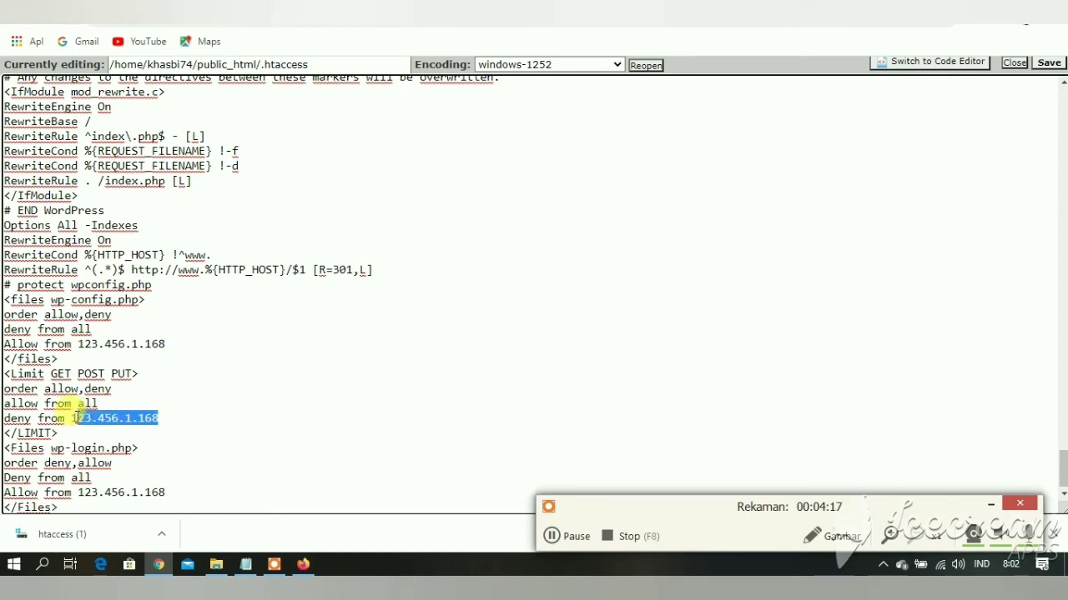
pyautogui.moveTo(178, 492); pyautogui.dragTo(84, 493)
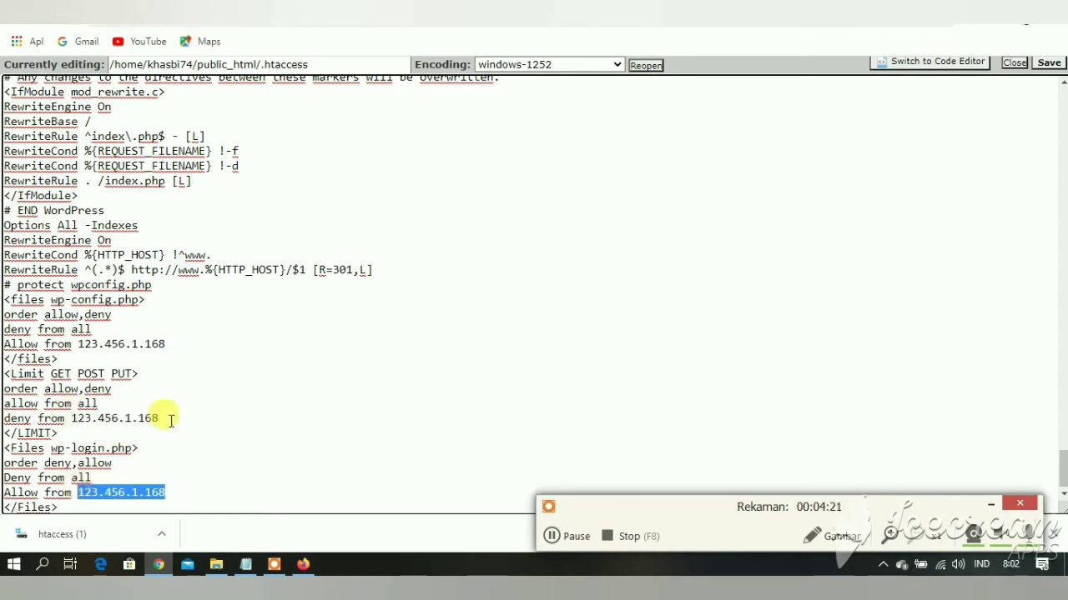
pyautogui.moveTo(172, 419); pyautogui.dragTo(72, 419)
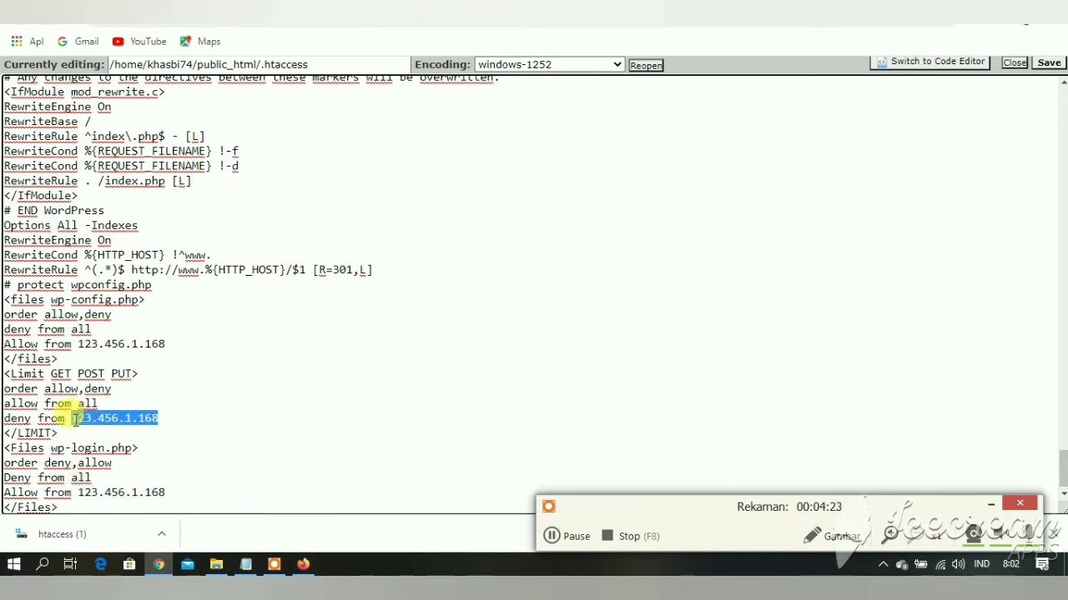
pyautogui.click(170, 343)
pyautogui.moveTo(152, 344); pyautogui.dragTo(77, 344)
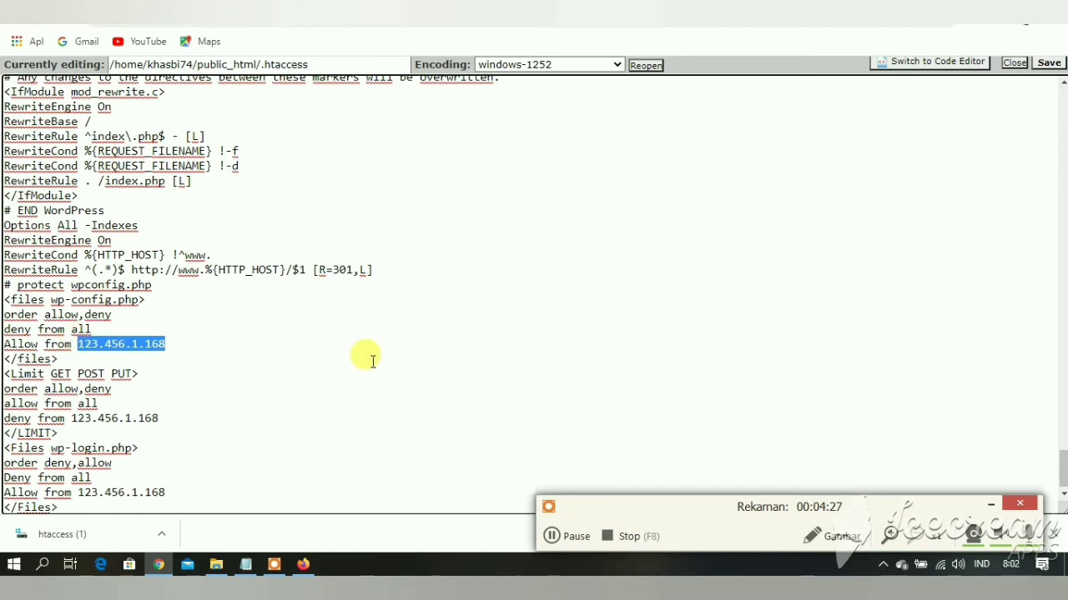
# Step: Save the .htaccess file with the pasted protection code
pyautogui.click(270, 337)
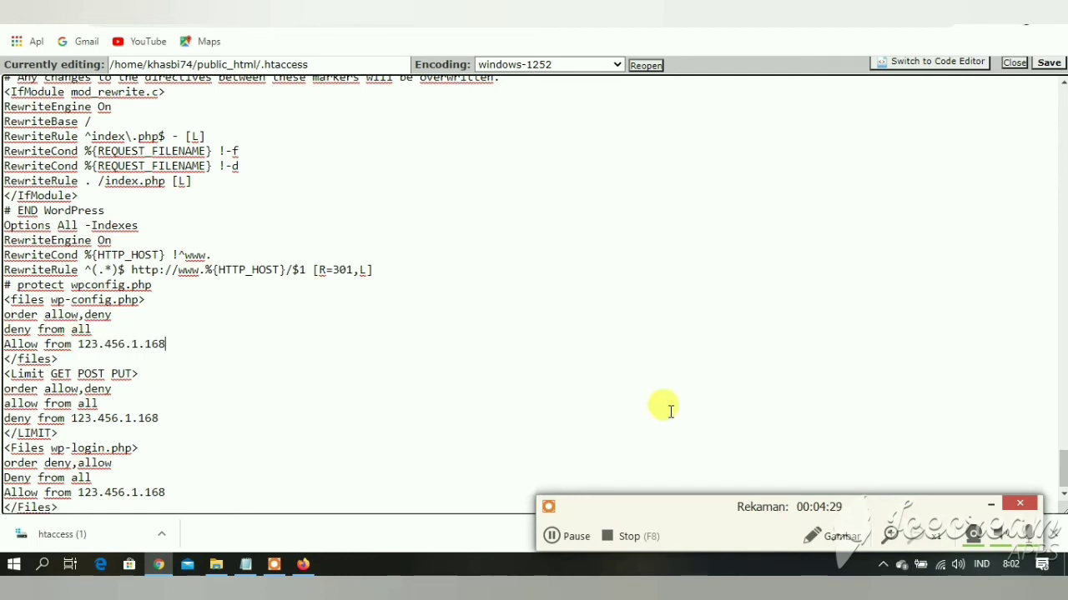
pyautogui.scroll(-1, 720, 355)
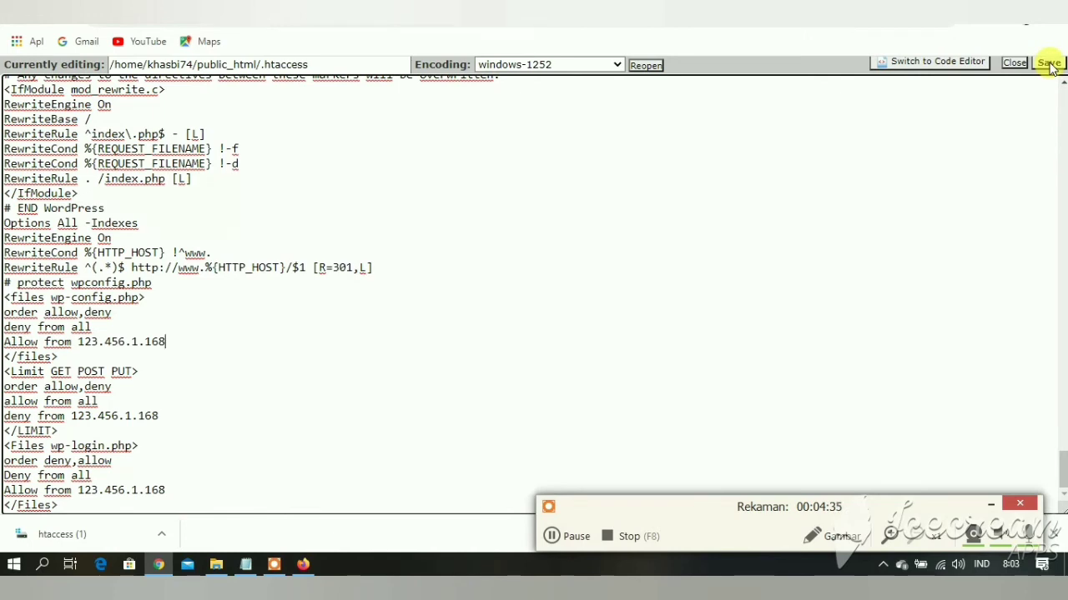
pyautogui.click(1048, 63)
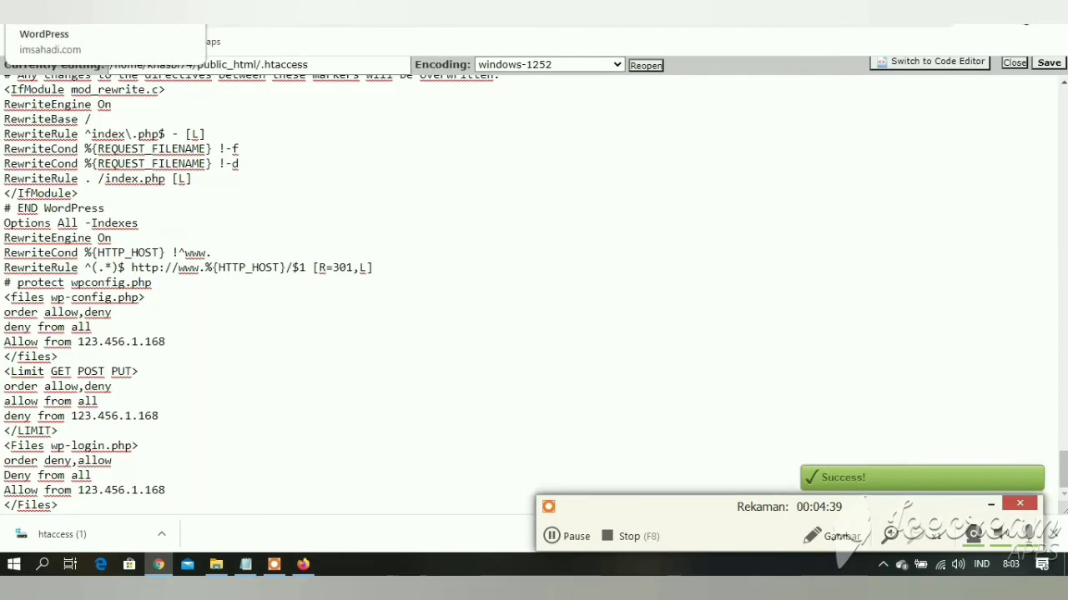
pyautogui.click(50, 13)
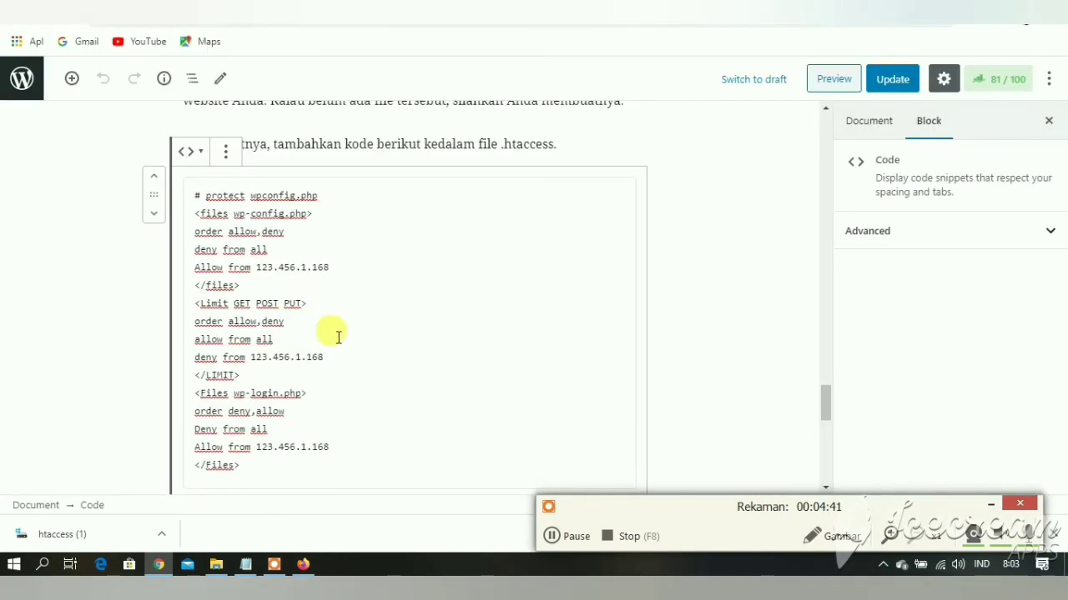
pyautogui.scroll(-10, 333, 334)
pyautogui.scroll(10, 382, 343)
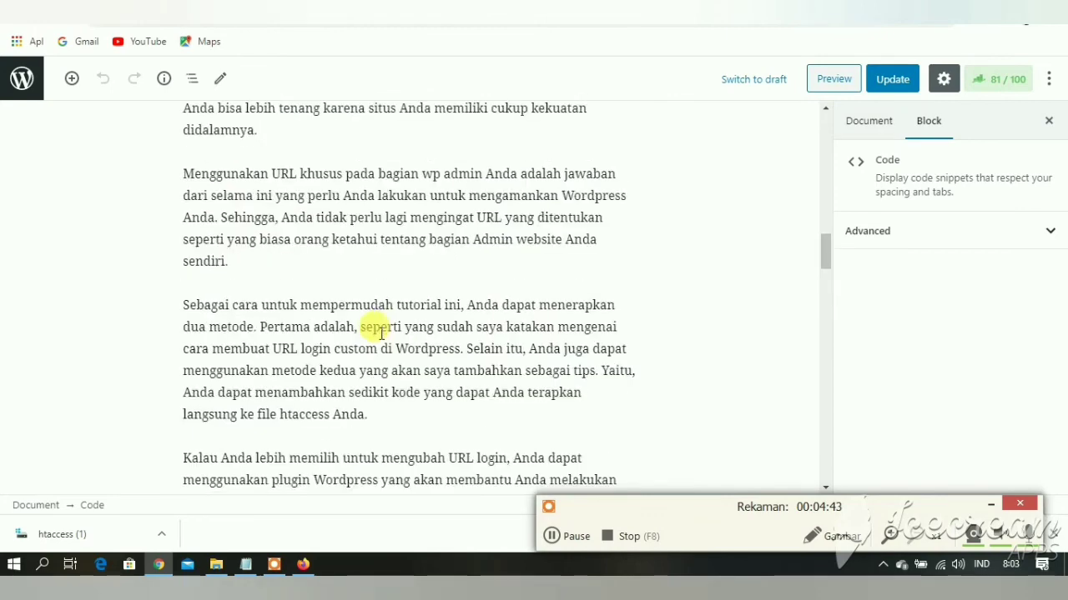
pyautogui.scroll(2, 378, 332)
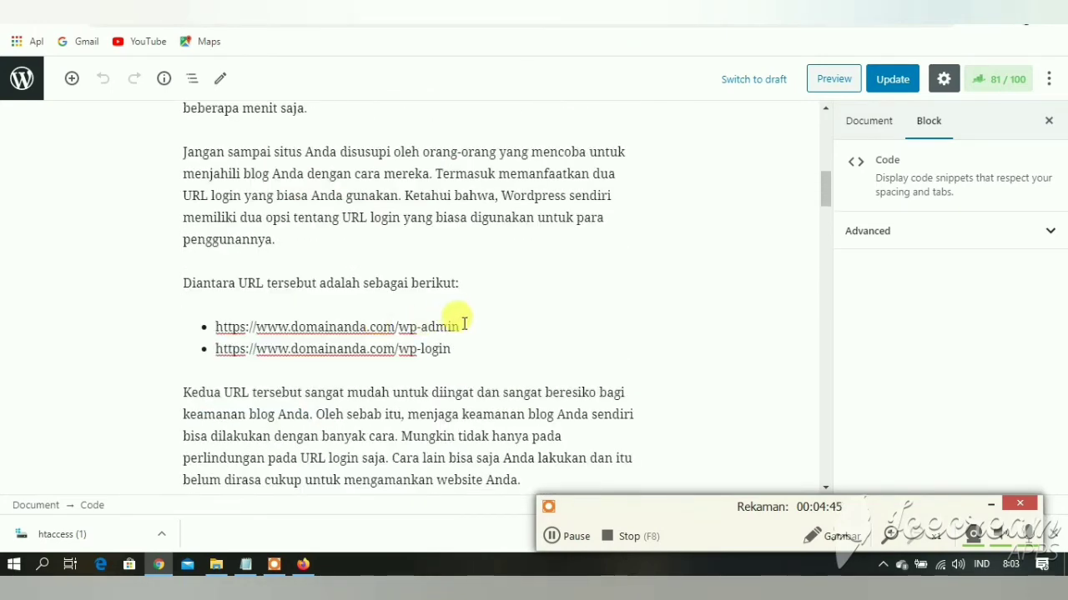
pyautogui.moveTo(459, 326); pyautogui.dragTo(215, 327)
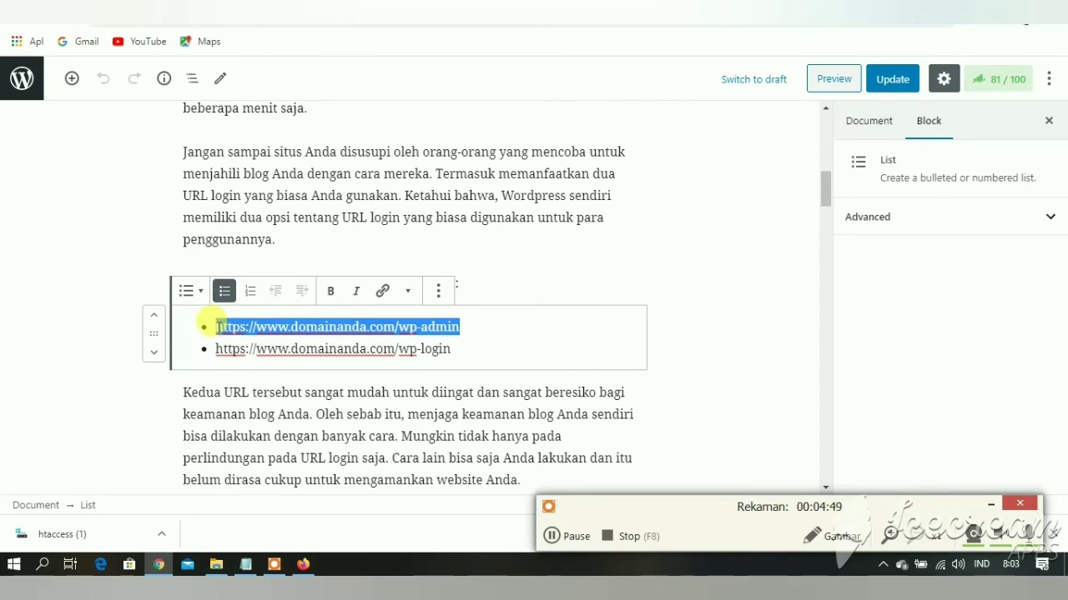
pyautogui.rightClick(218, 327)
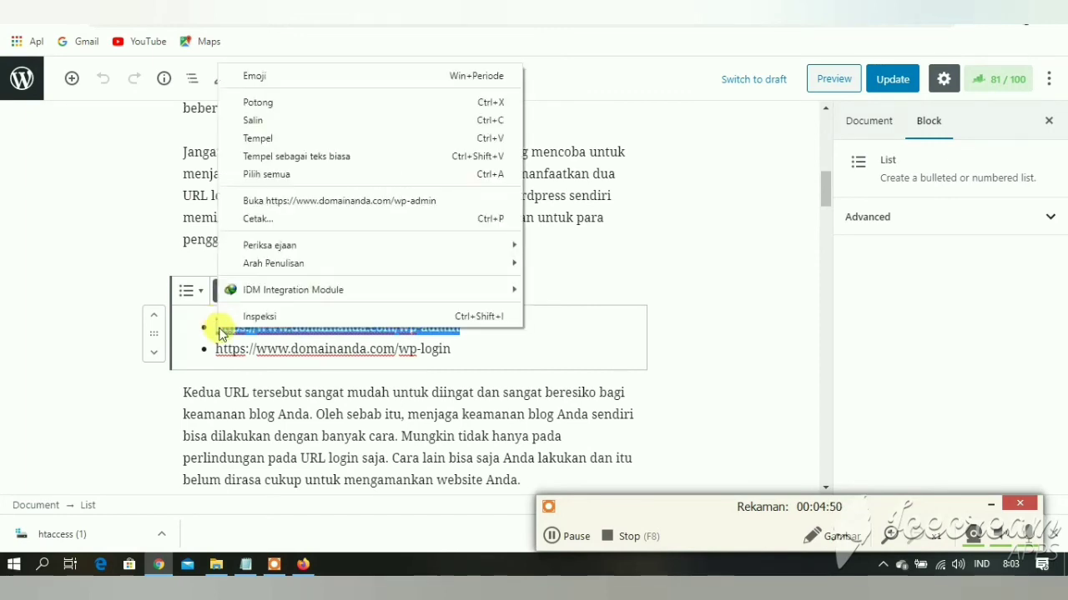
pyautogui.click(252, 121)
pyautogui.click(496, 324)
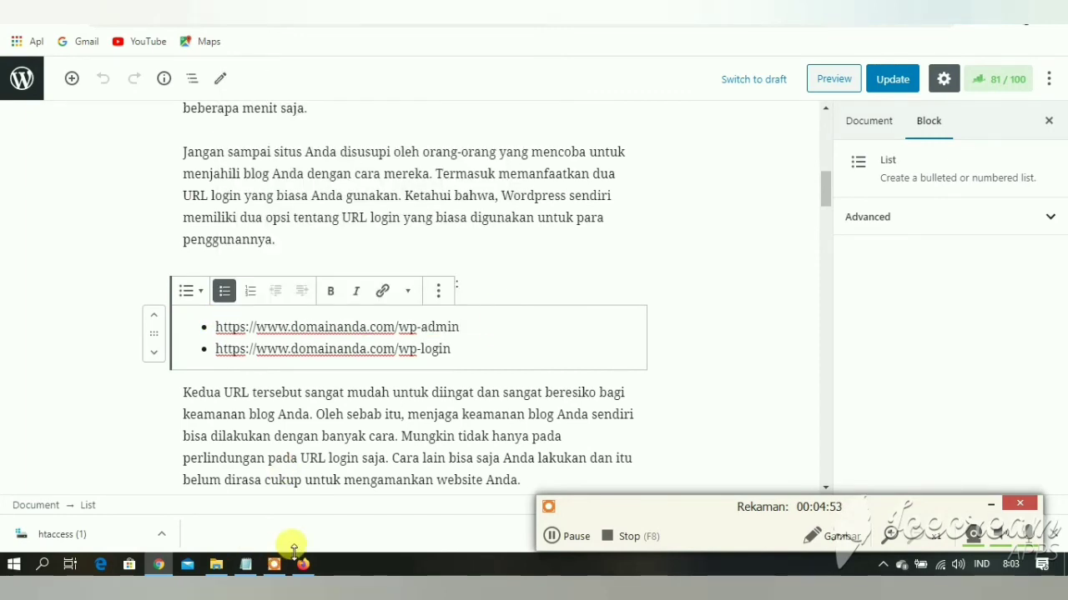
# Step: Switch to Firefox and visit the imsahadi.com wp-admin address to test the protection
pyautogui.click(317, 566)
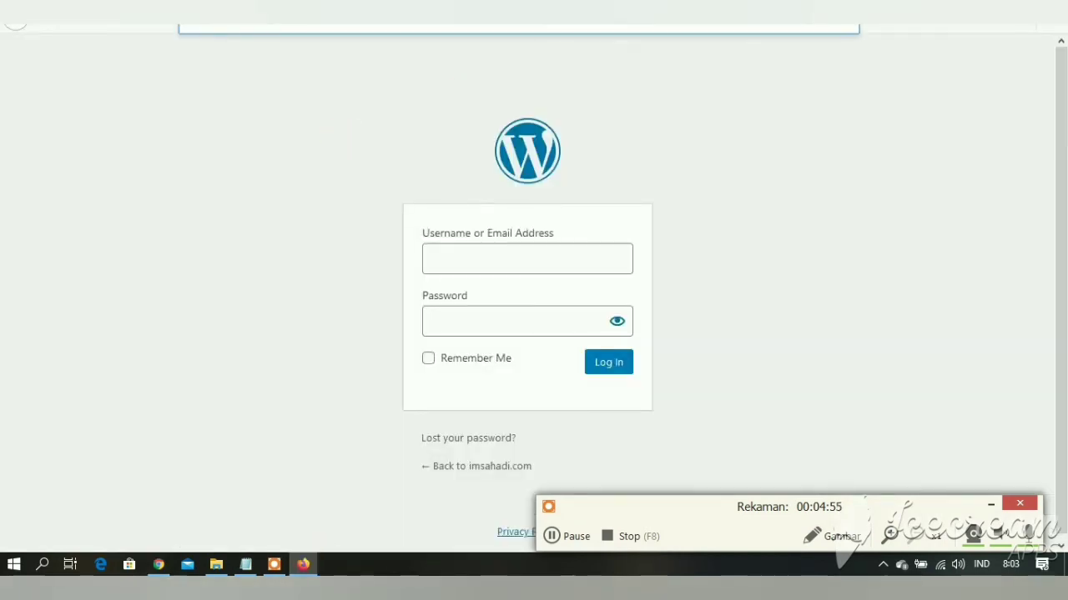
pyautogui.click(464, 17)
pyautogui.moveTo(465, 17); pyautogui.dragTo(670, 20)
pyautogui.click(670, 19)
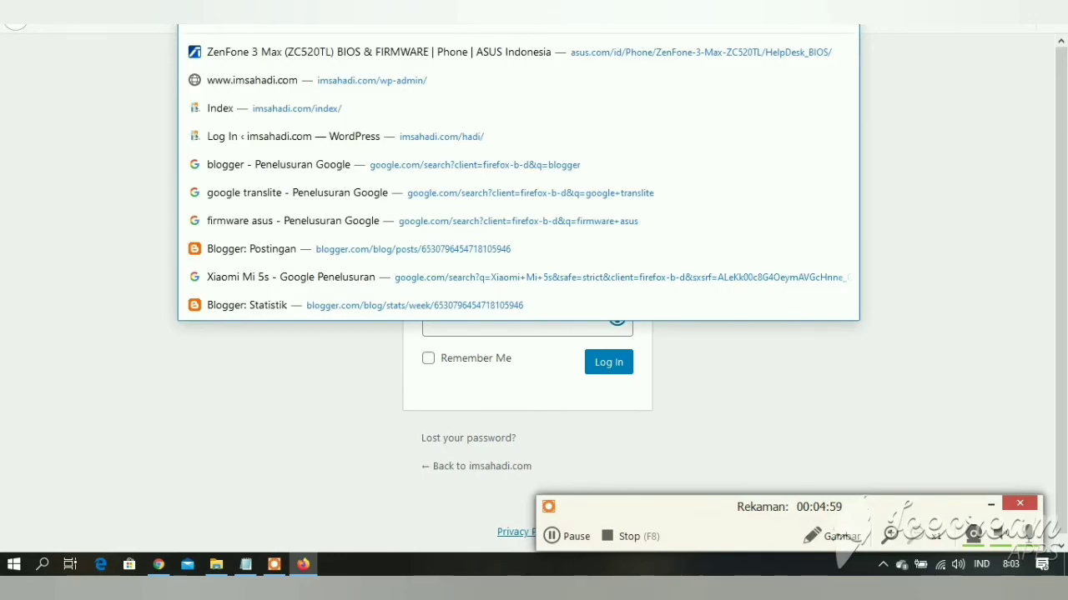
pyautogui.press('Return')
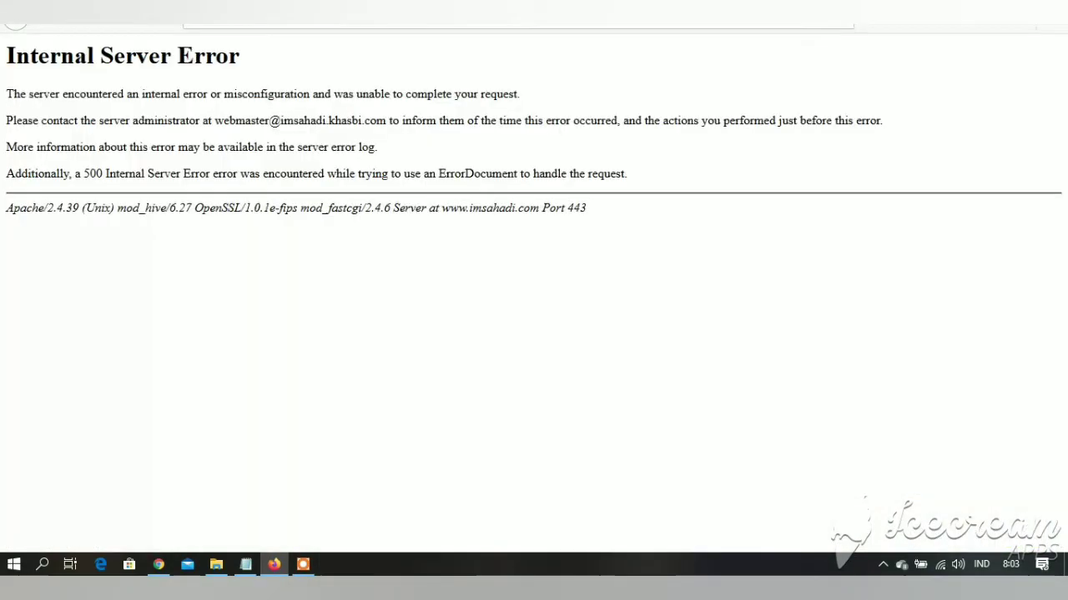
# Step: Switch back to Chrome and return to the .htaccess file open for editing
pyautogui.click(534, 20)
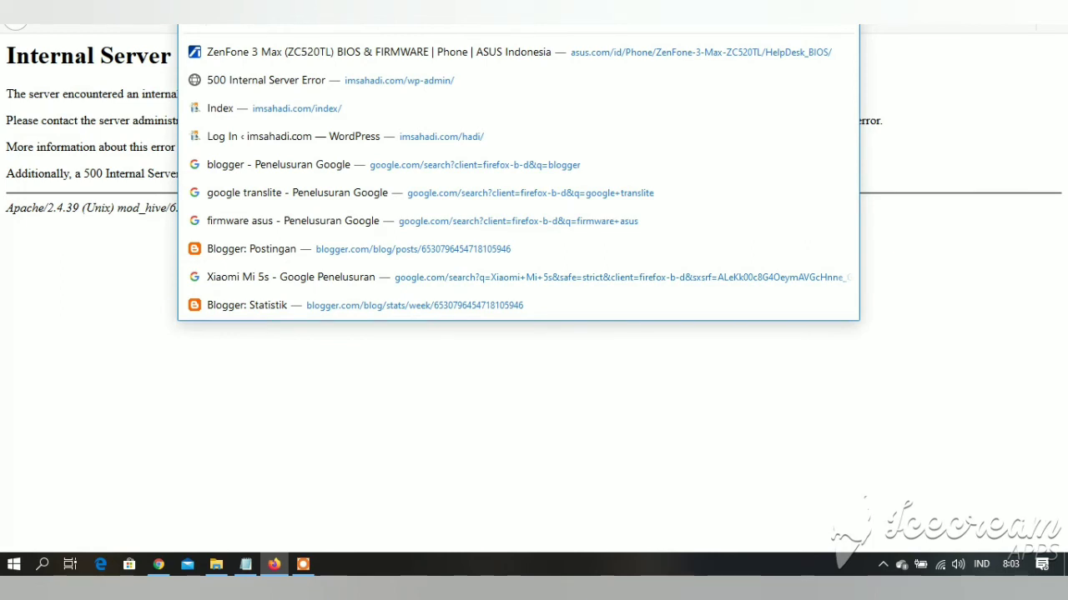
pyautogui.click(274, 565)
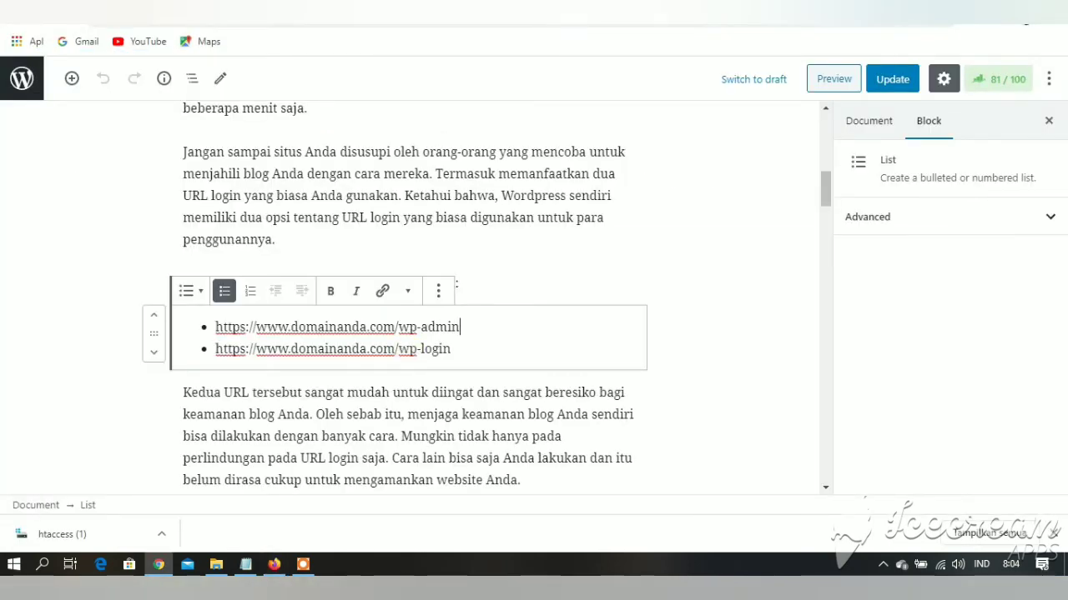
pyautogui.hotkey('ctrl', 'Tab')
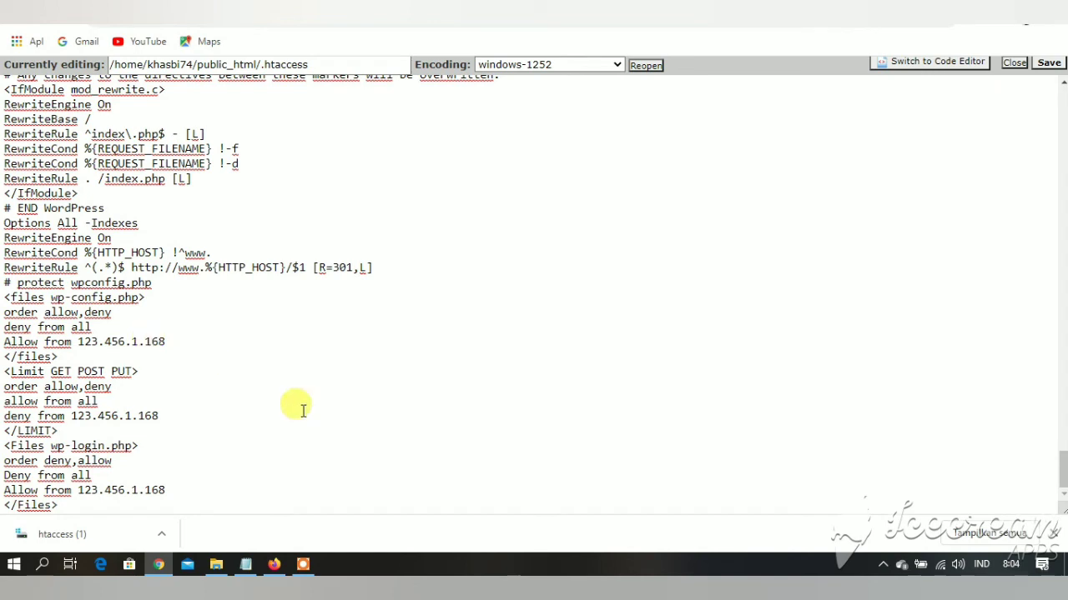
pyautogui.moveTo(305, 568)
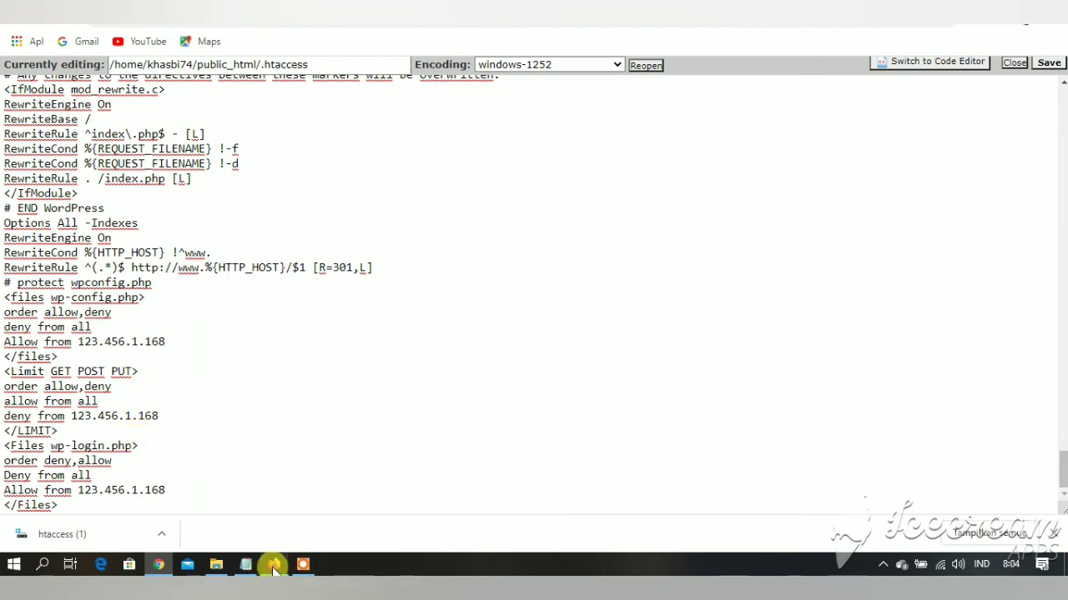
pyautogui.click(302, 566)
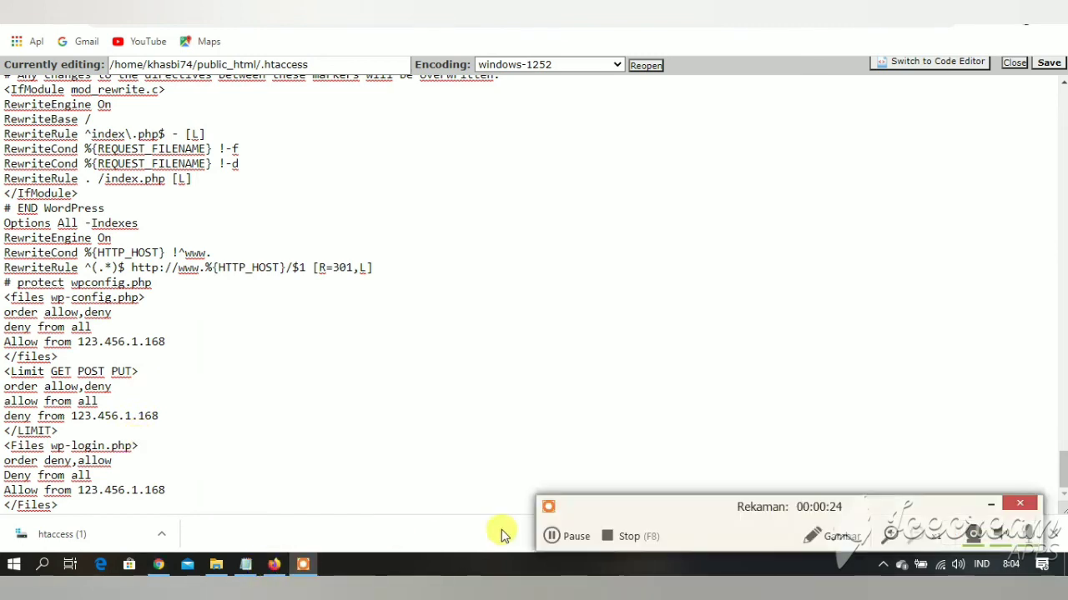
pyautogui.click(575, 536)
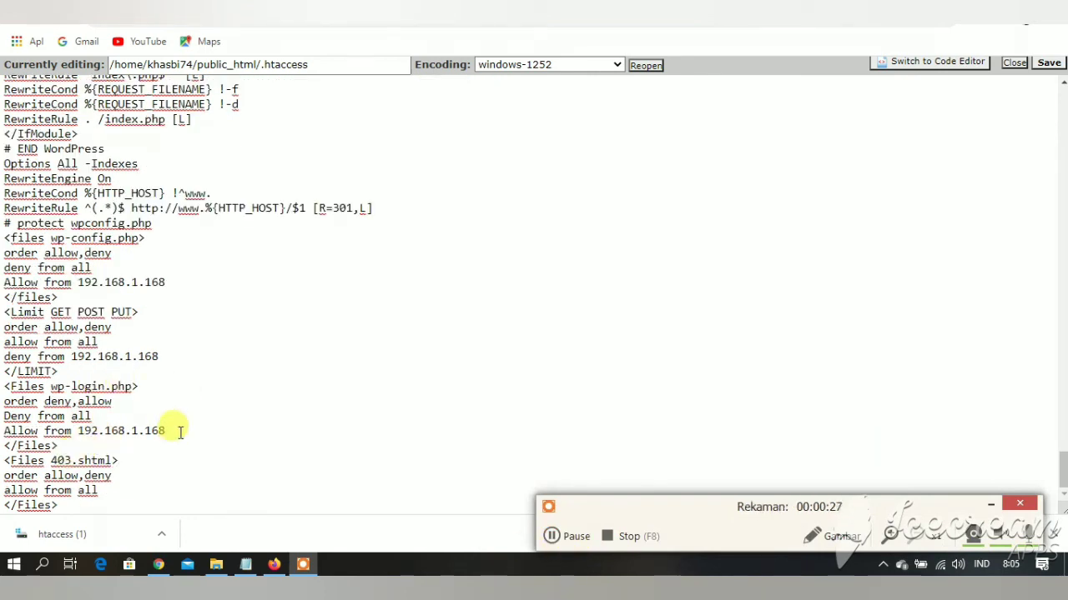
# Step: Check the 192.168.1.168 addresses in the wp-login.php and Limit blocks, and save the .htaccess file
pyautogui.moveTo(165, 430); pyautogui.dragTo(77, 430)
pyautogui.click(167, 356)
pyautogui.doubleClick(108, 356)
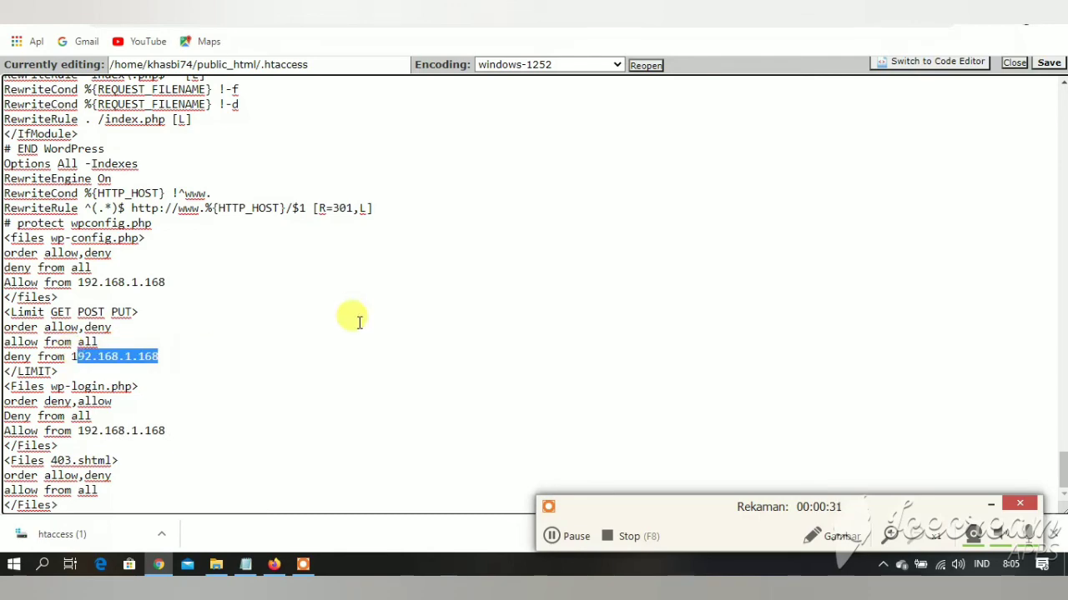
pyautogui.click(353, 314)
pyautogui.click(1049, 65)
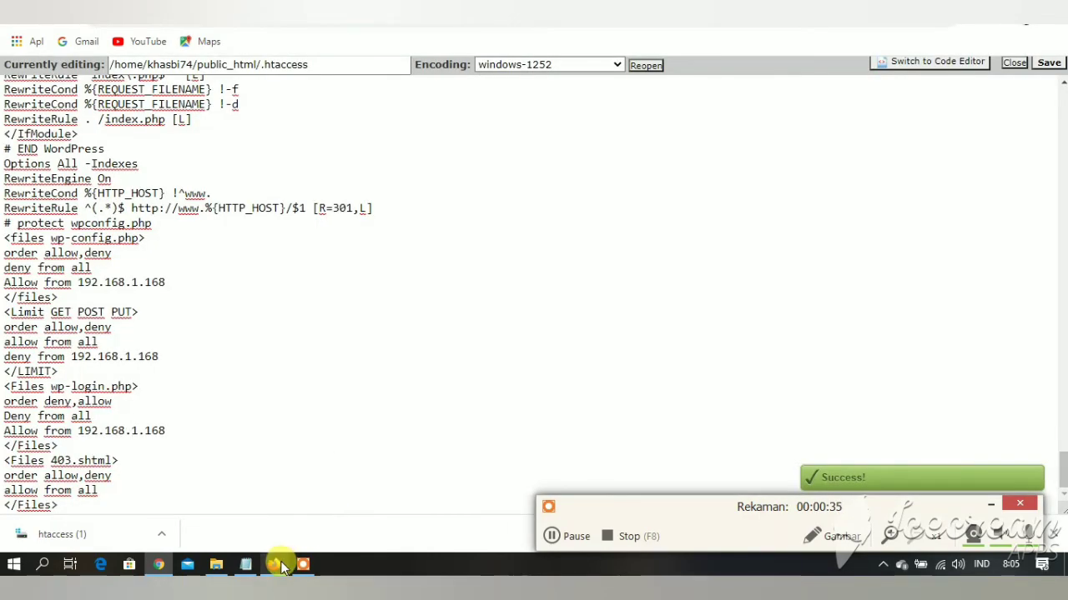
pyautogui.click(275, 564)
pyautogui.click(333, 13)
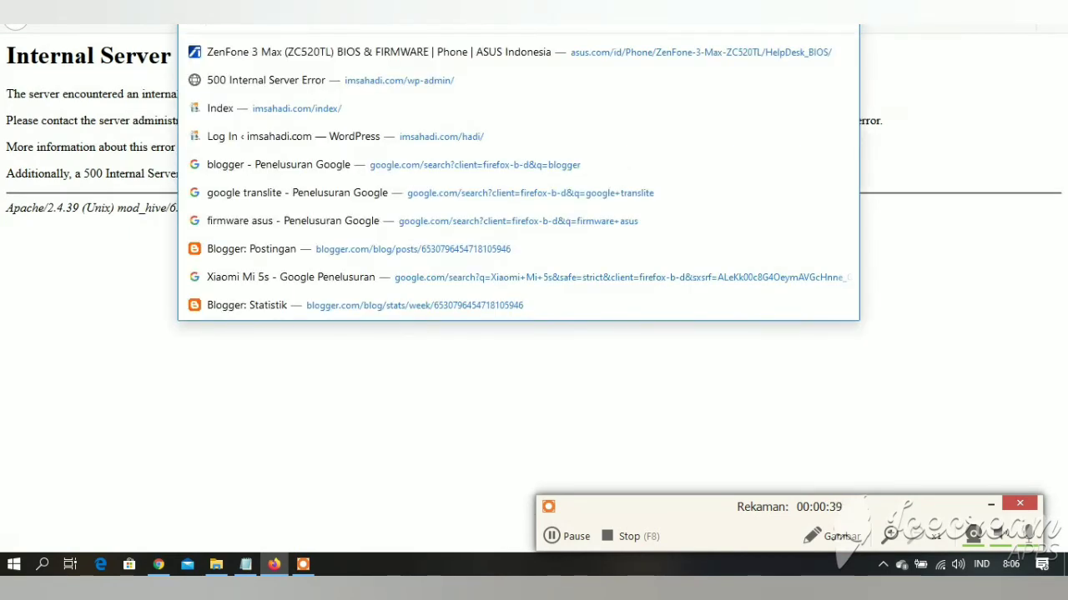
pyautogui.press('BackSpace')
pyautogui.press('BackSpace')
pyautogui.press('BackSpace')
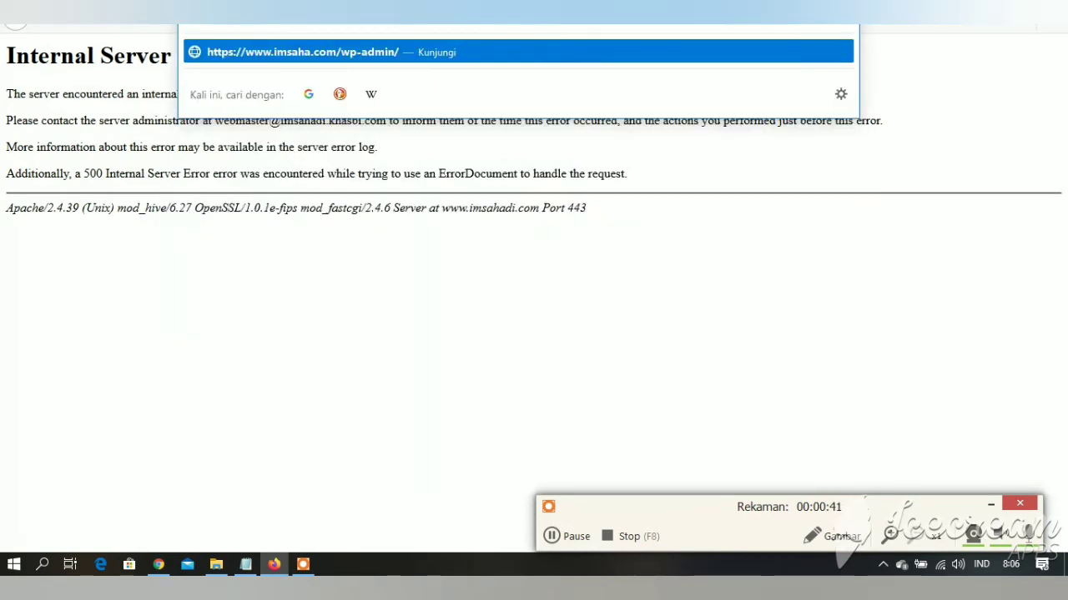
pyautogui.write('adi')
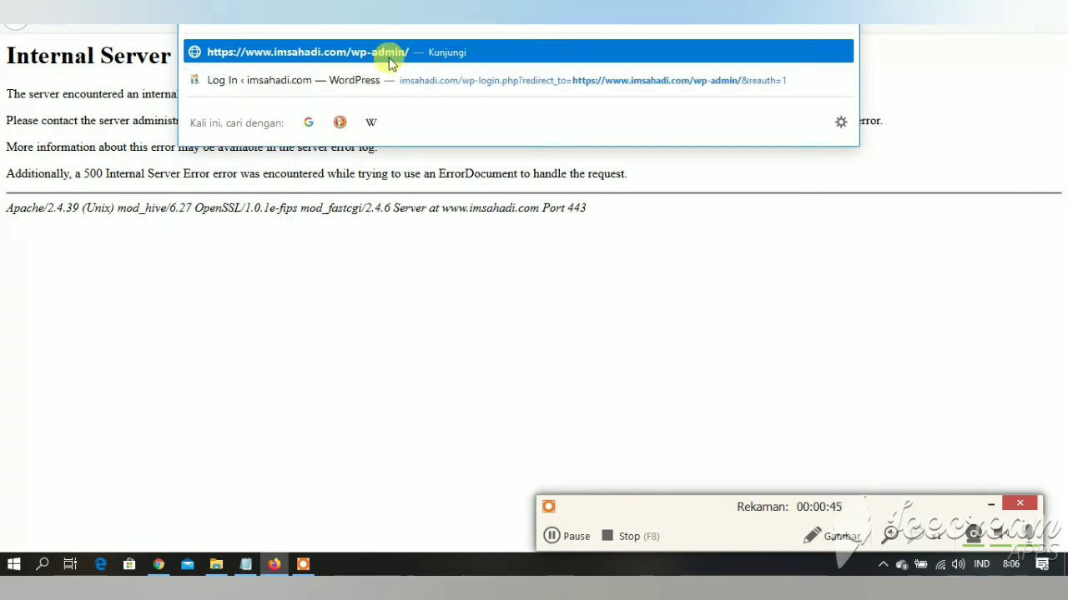
pyautogui.click(389, 50)
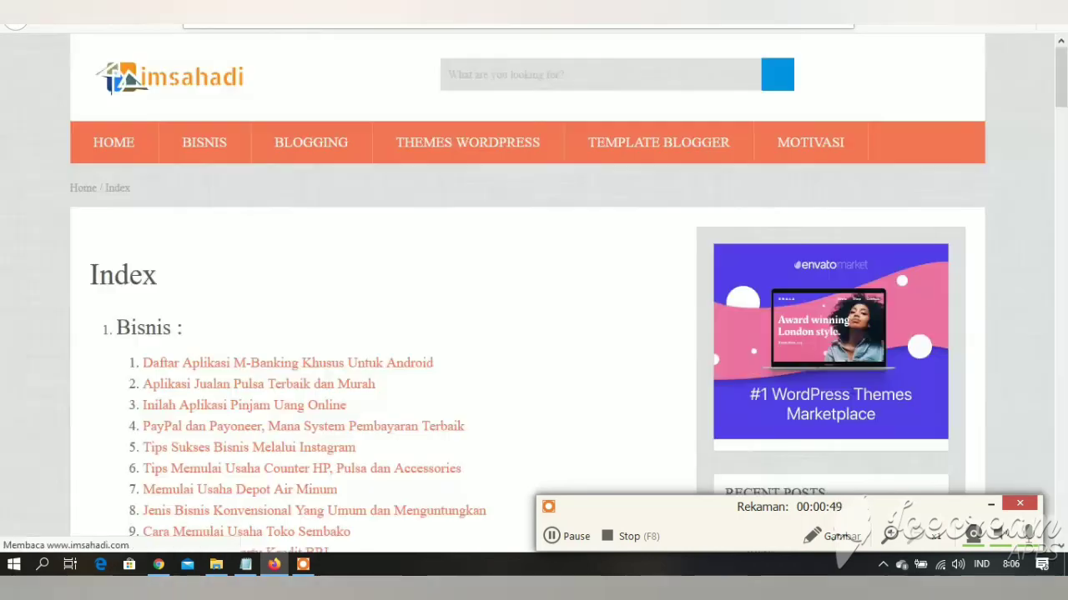
# Step: Look through the article list on the site's Index page
pyautogui.scroll(-1, 429, 107)
pyautogui.scroll(-1, 4, 157)
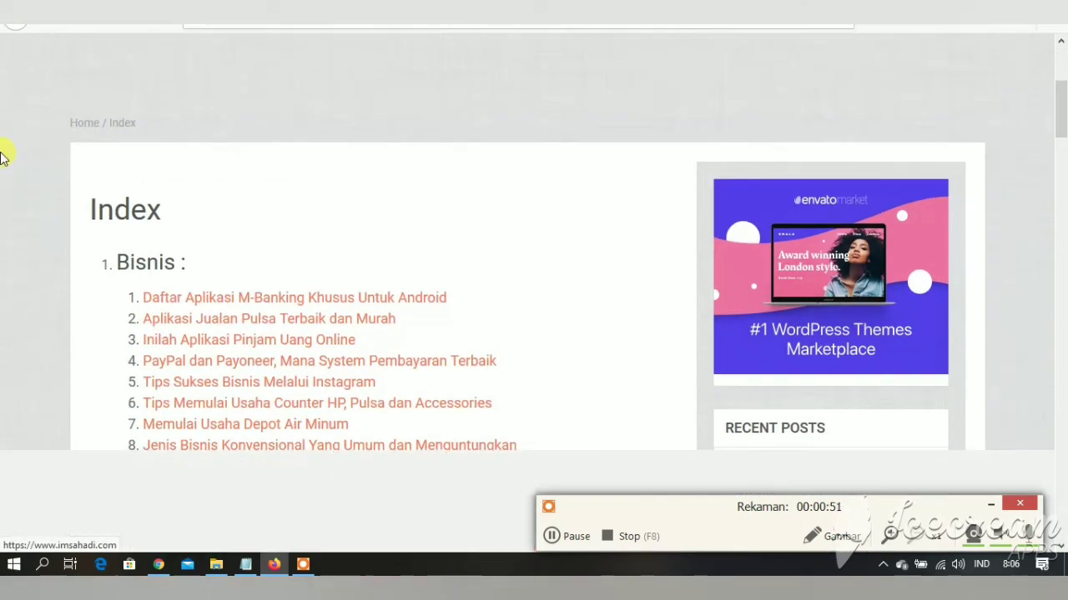
pyautogui.scroll(-20, 4, 156)
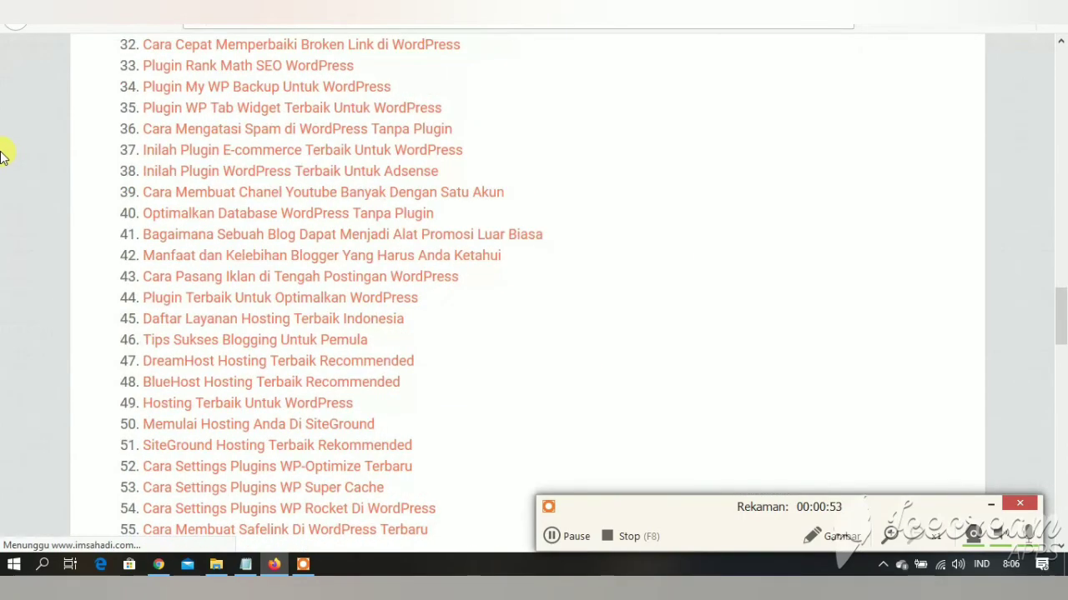
pyautogui.scroll(5, 5, 157)
pyautogui.scroll(2, 5, 156)
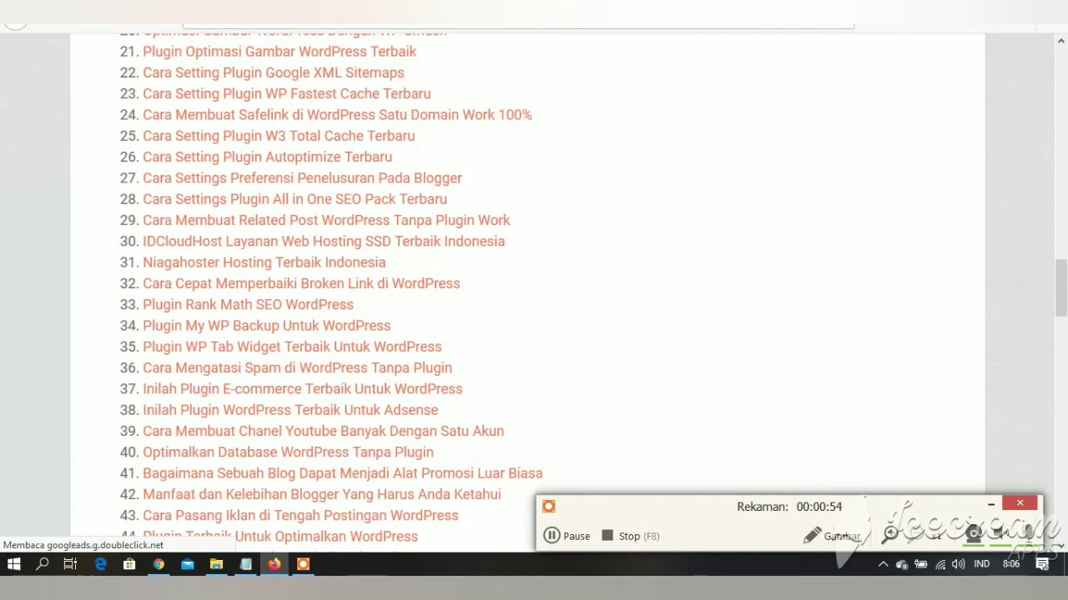
pyautogui.click(34, 143)
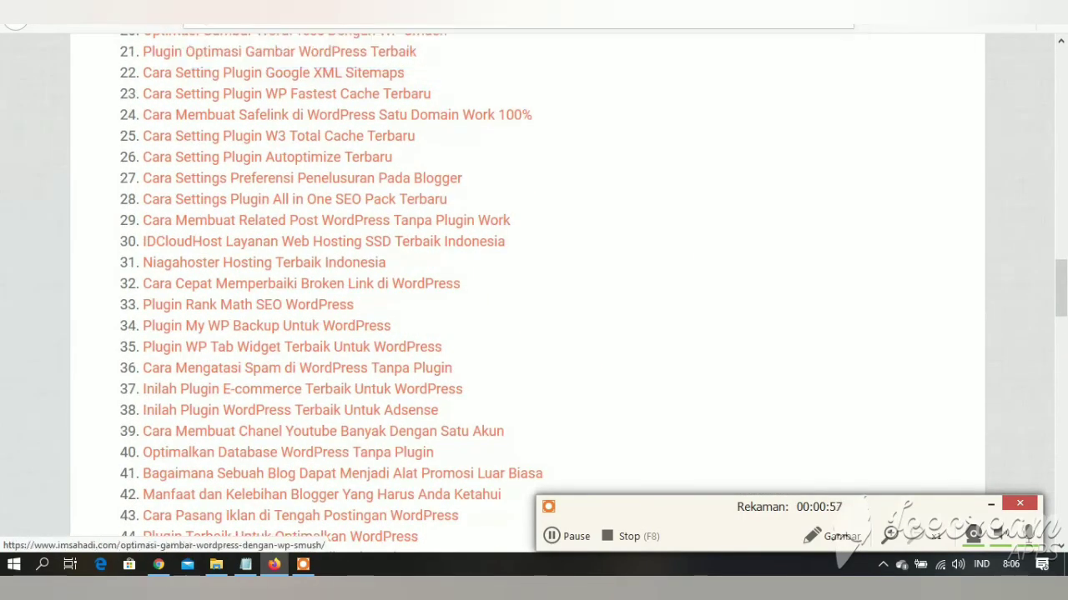
pyautogui.click(351, 12)
pyautogui.click(6, 148)
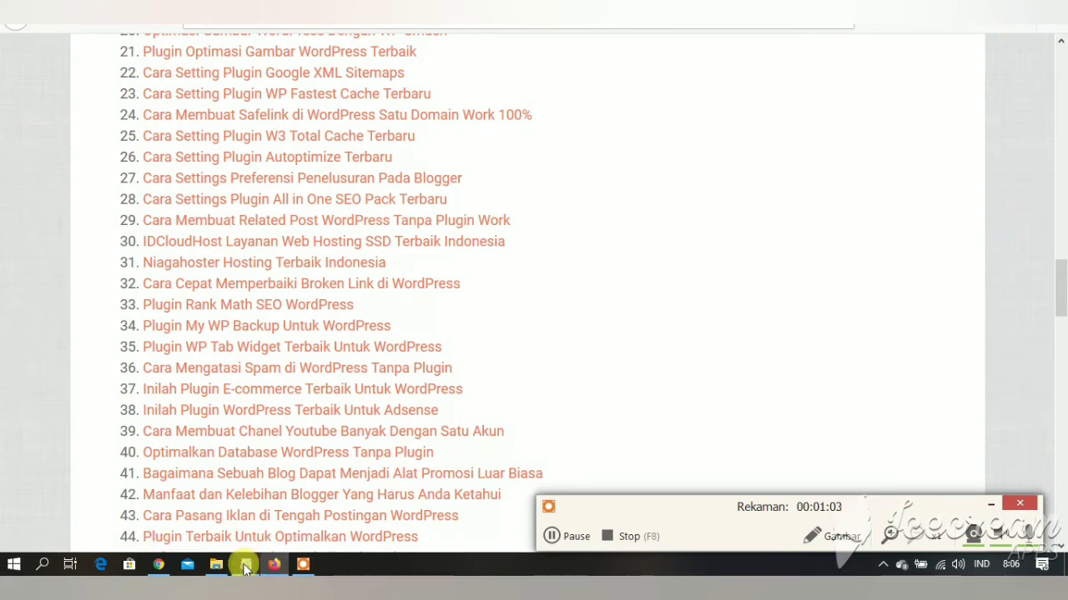
# Step: Switch to Chrome, cut everything from "# protect wpconfig.php" to the end of the .htaccess file, and save it
pyautogui.click(161, 565)
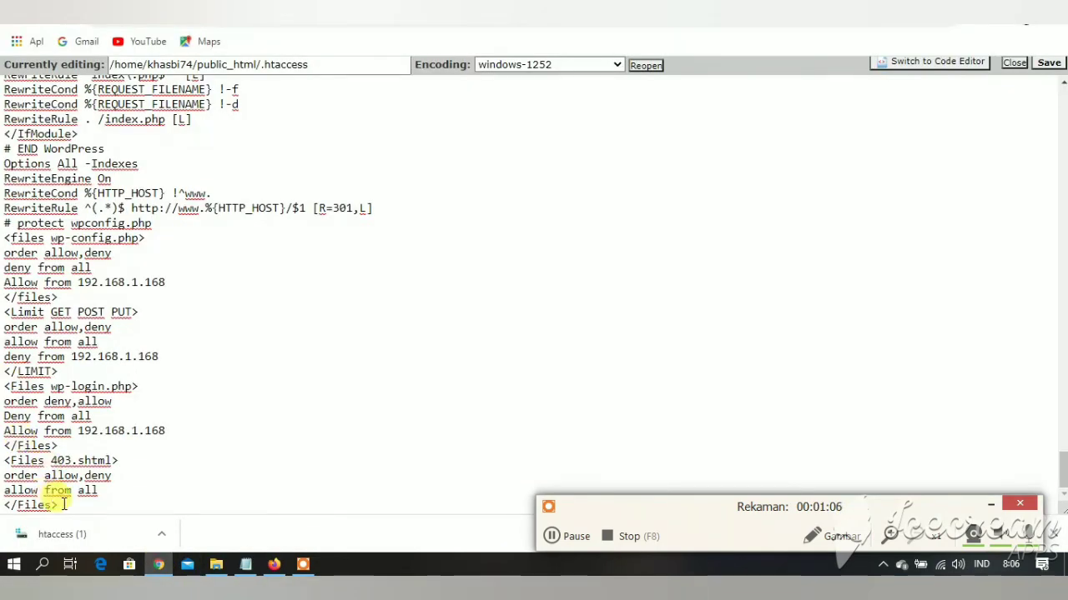
pyautogui.moveTo(62, 504); pyautogui.dragTo(10, 223)
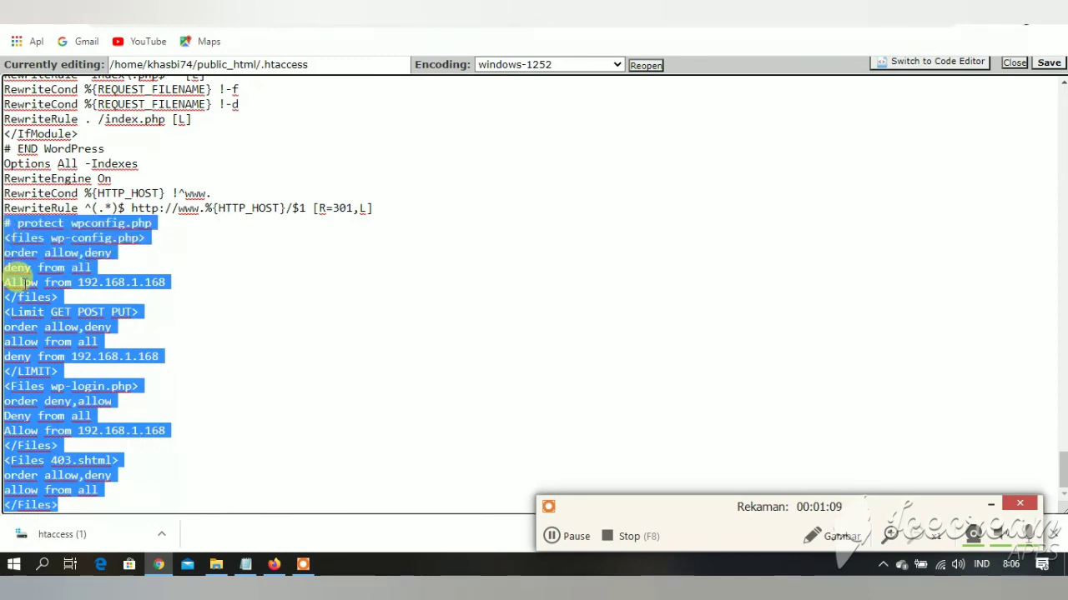
pyautogui.rightClick(33, 280)
pyautogui.click(64, 324)
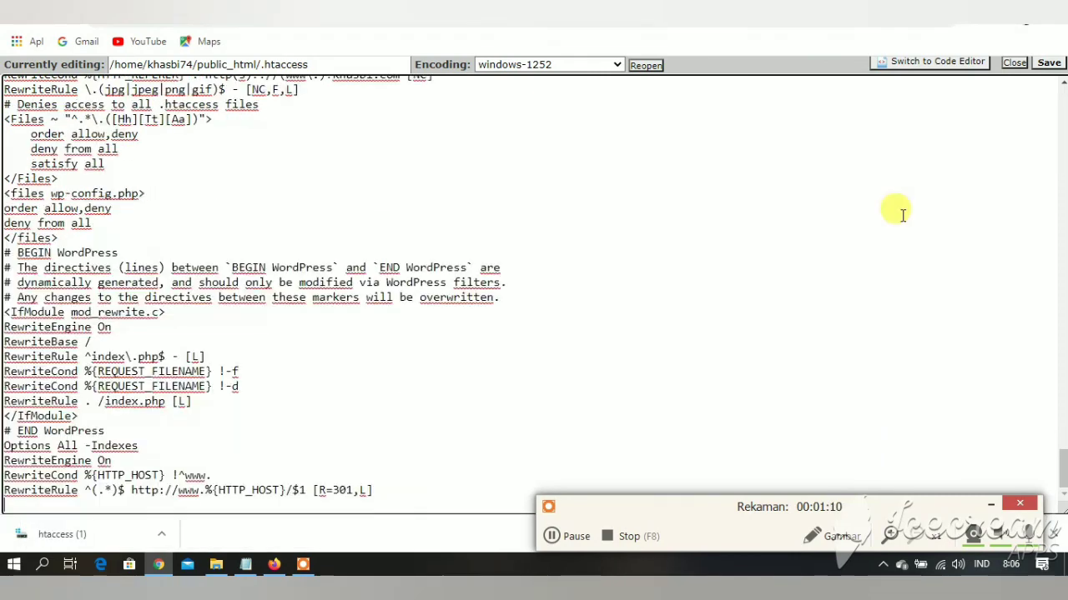
pyautogui.click(1049, 64)
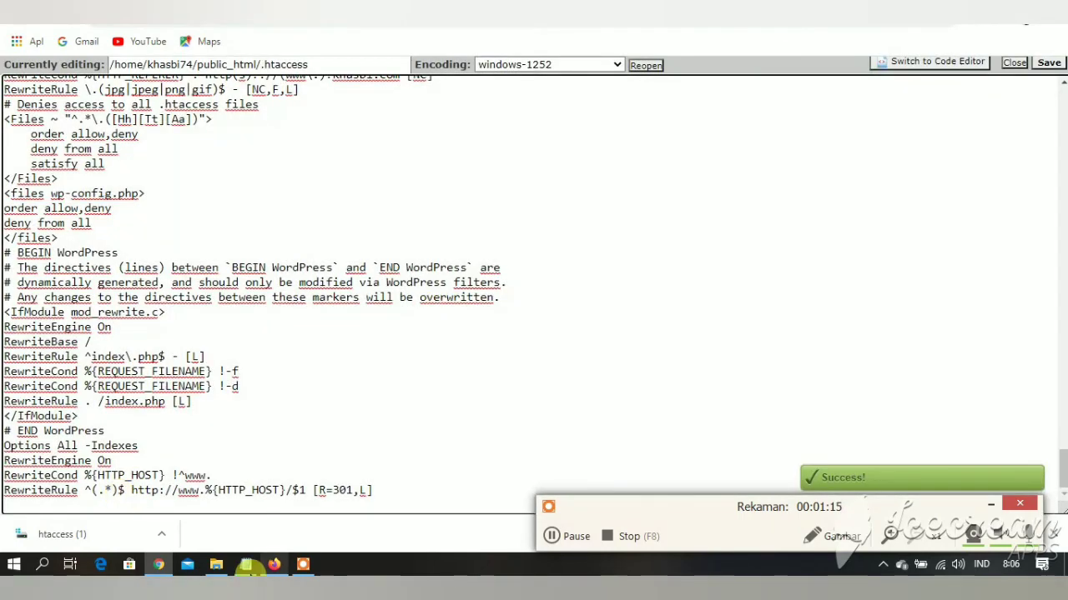
pyautogui.click(276, 565)
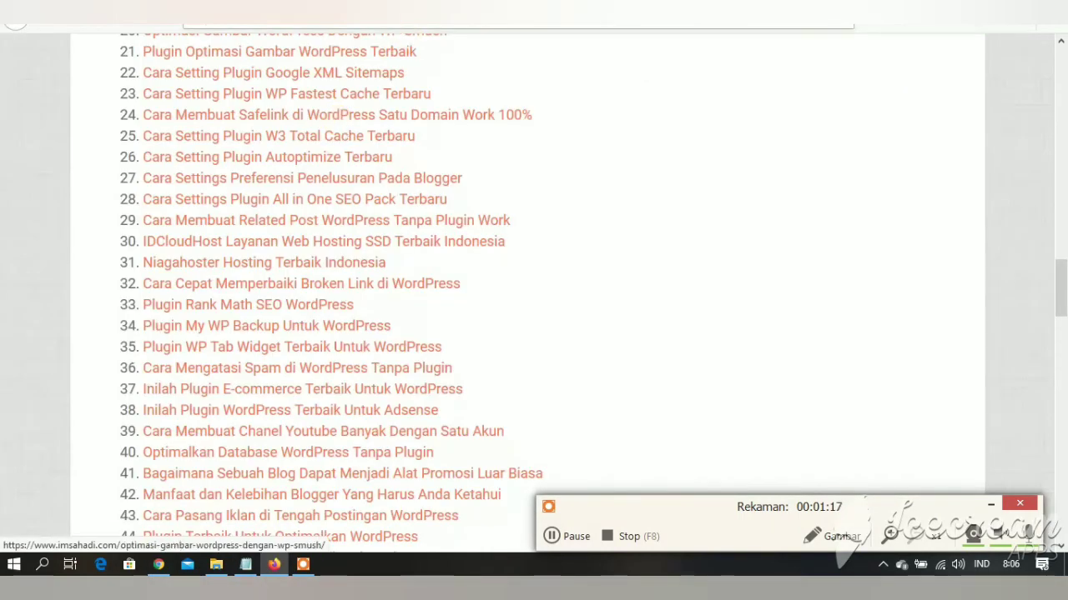
pyautogui.hotkey('ctrl', 'l')
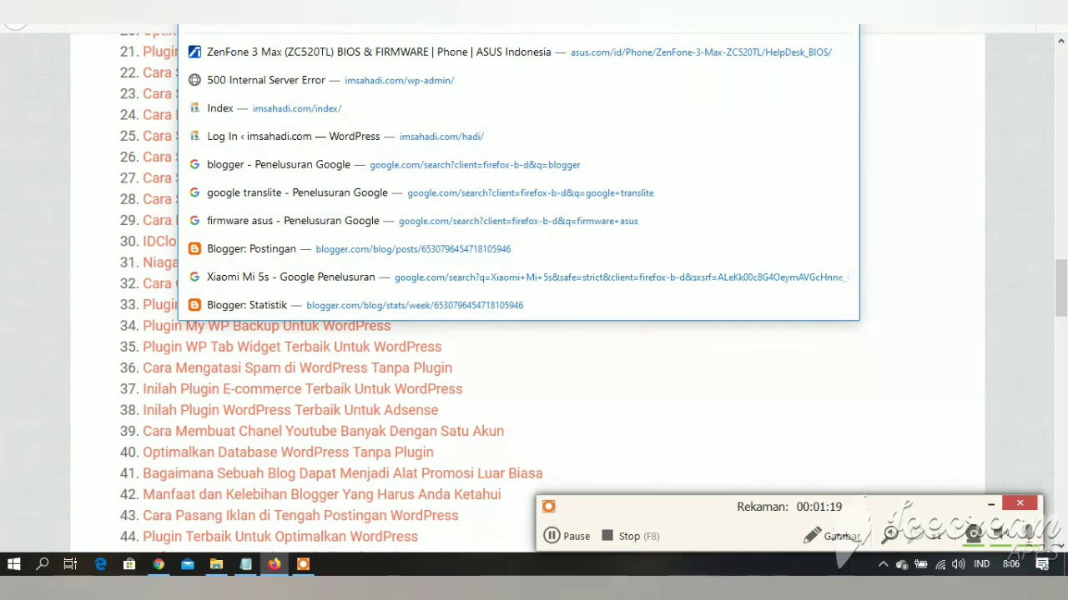
pyautogui.write('imsahadi.com/i')
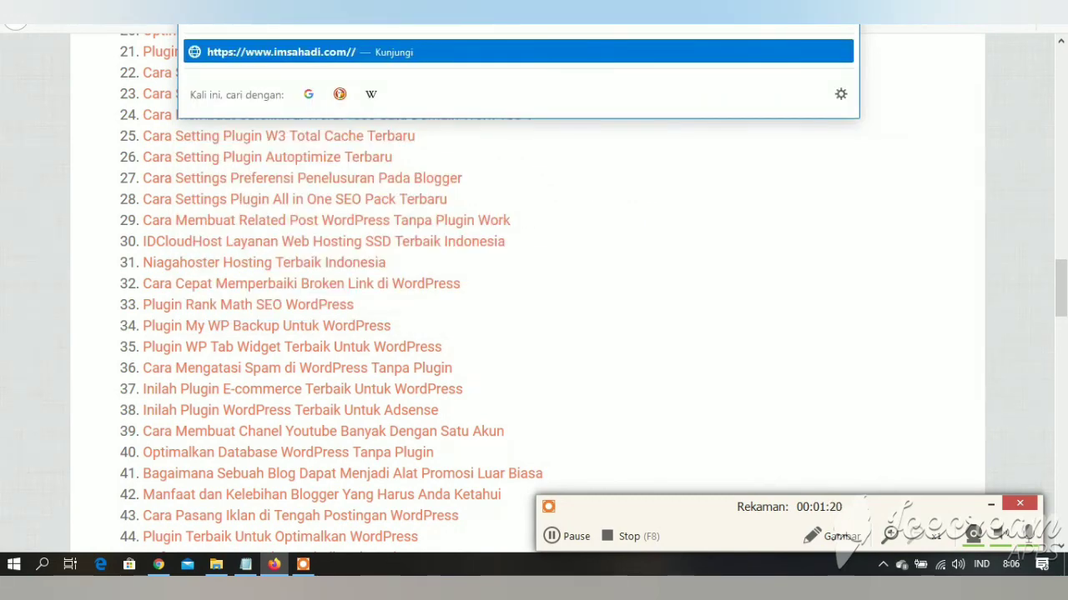
pyautogui.write('logi')
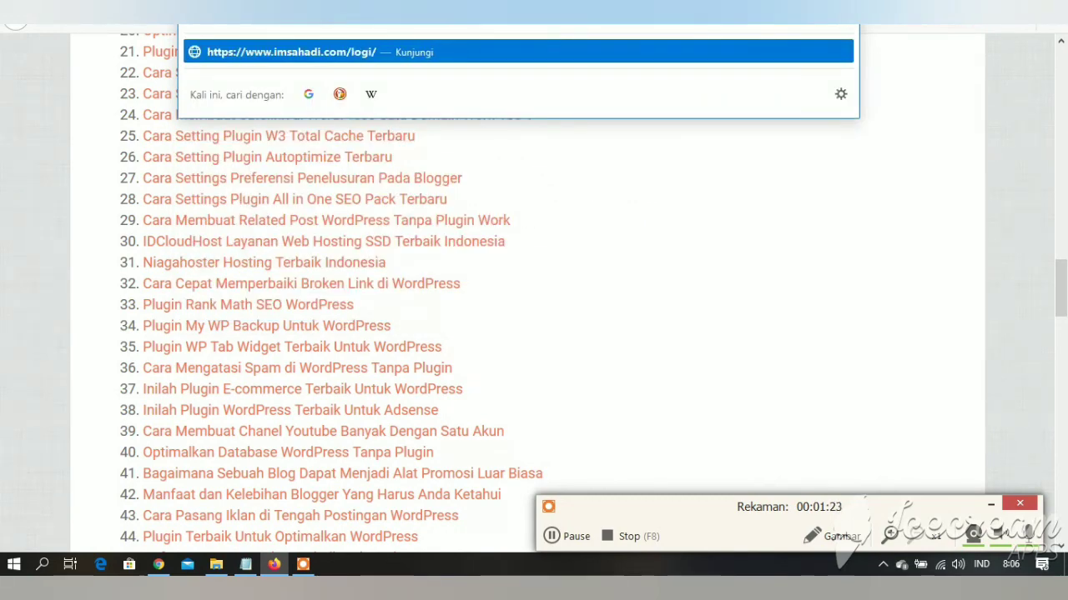
pyautogui.write('n.')
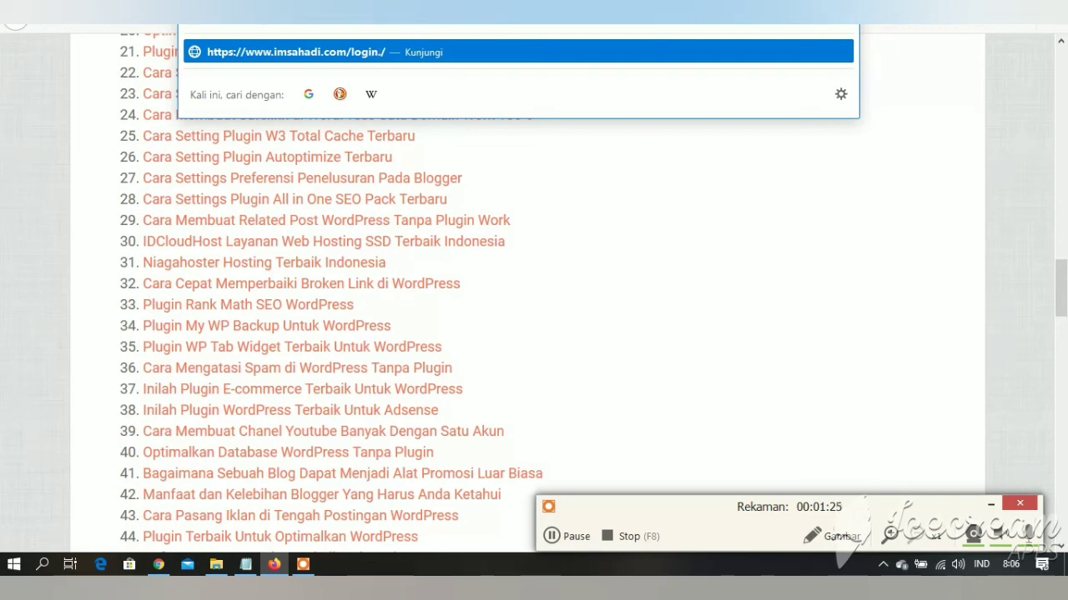
pyautogui.write('php')
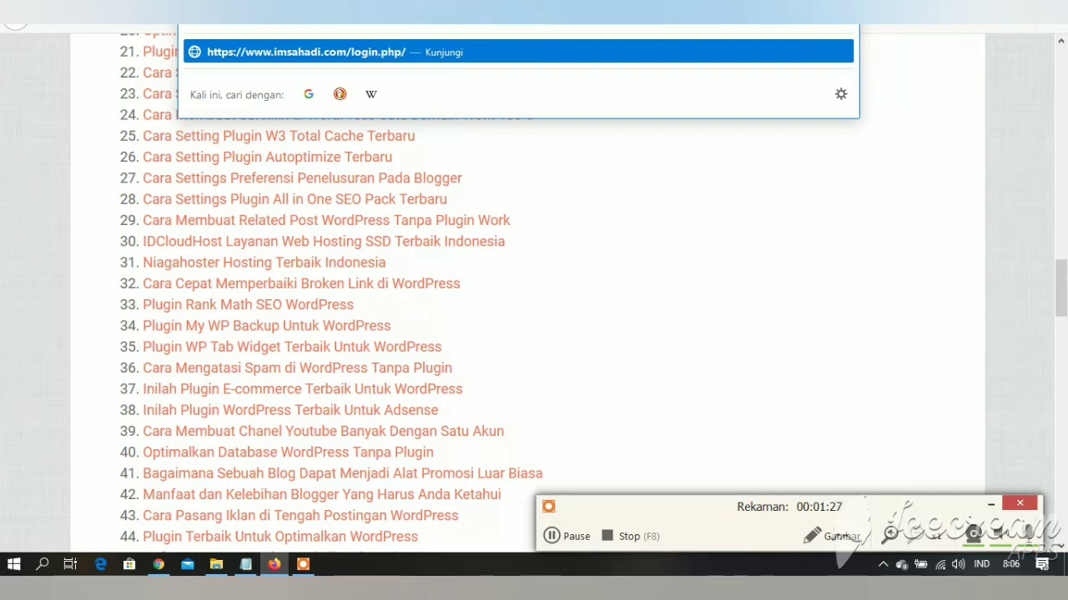
pyautogui.click(357, 52)
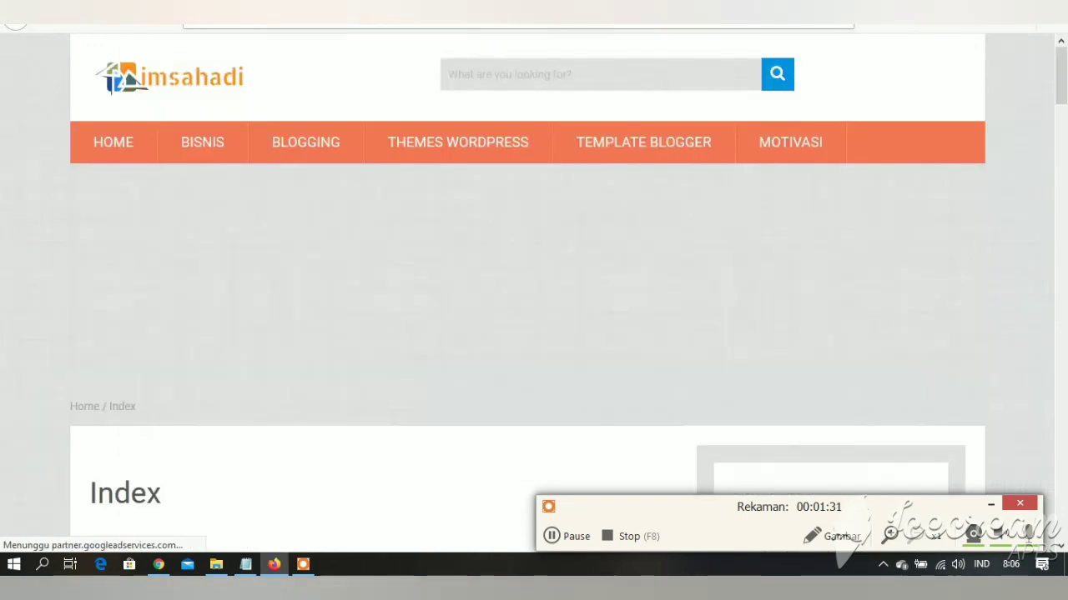
pyautogui.click(433, 17)
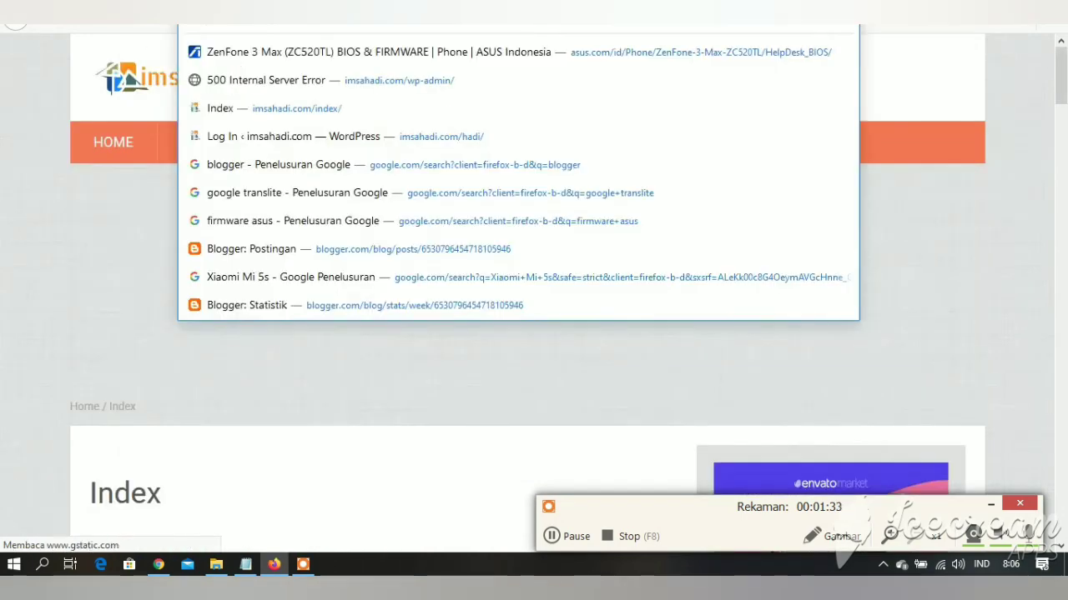
pyautogui.press('BackSpace')
pyautogui.press('BackSpace')
pyautogui.press('BackSpace')
pyautogui.press('BackSpace')
pyautogui.press('BackSpace')
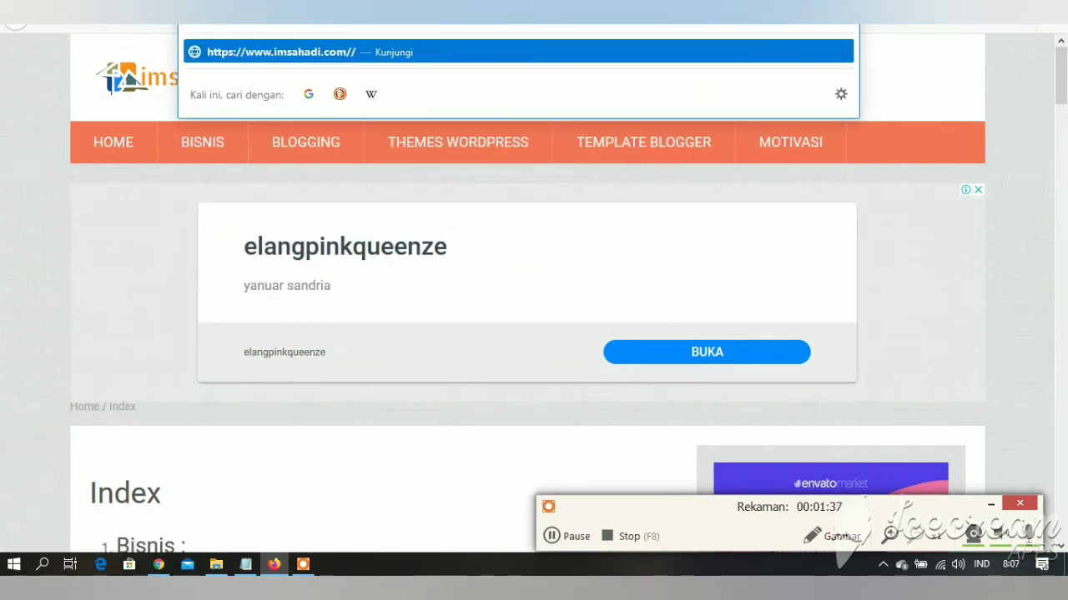
pyautogui.write('wp-admin')
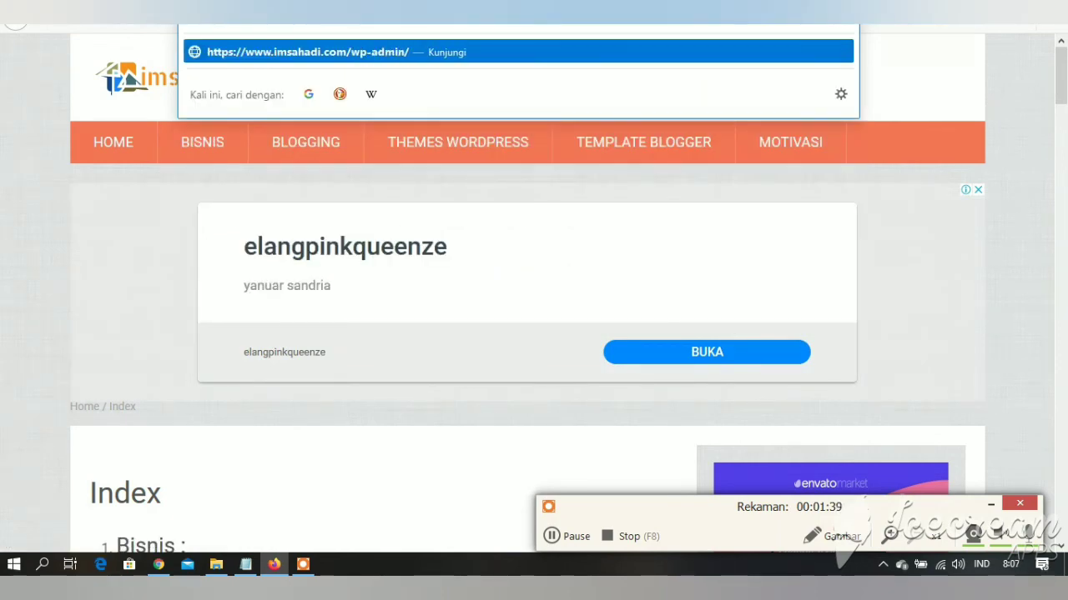
pyautogui.press('Return')
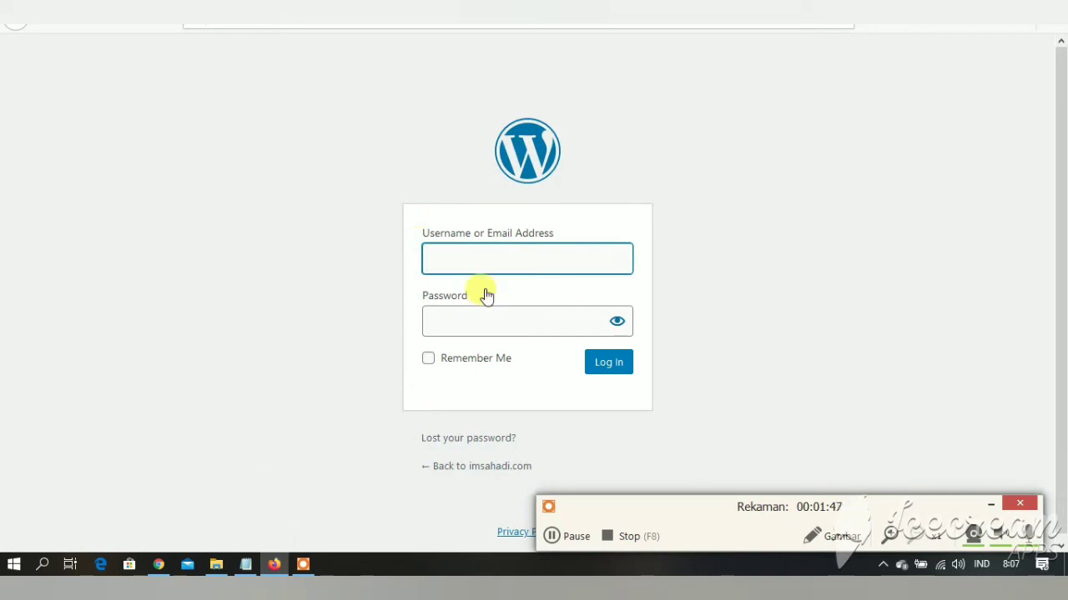
# Step: Switch to Chrome, paste the cut protection block back at the end of the .htaccess file, and save it
pyautogui.click(154, 567)
pyautogui.rightClick(68, 505)
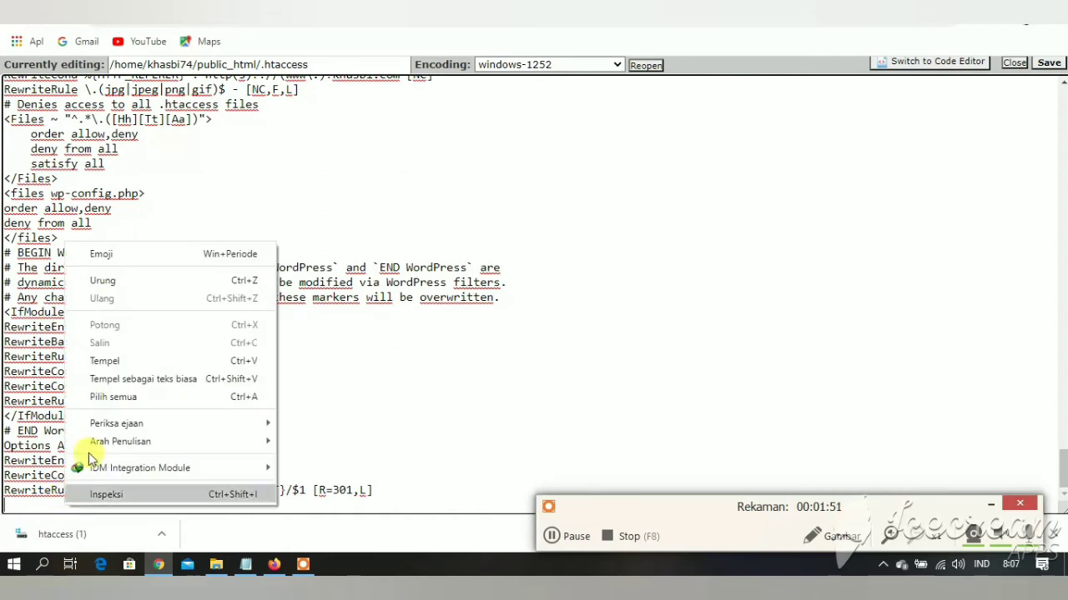
pyautogui.click(108, 361)
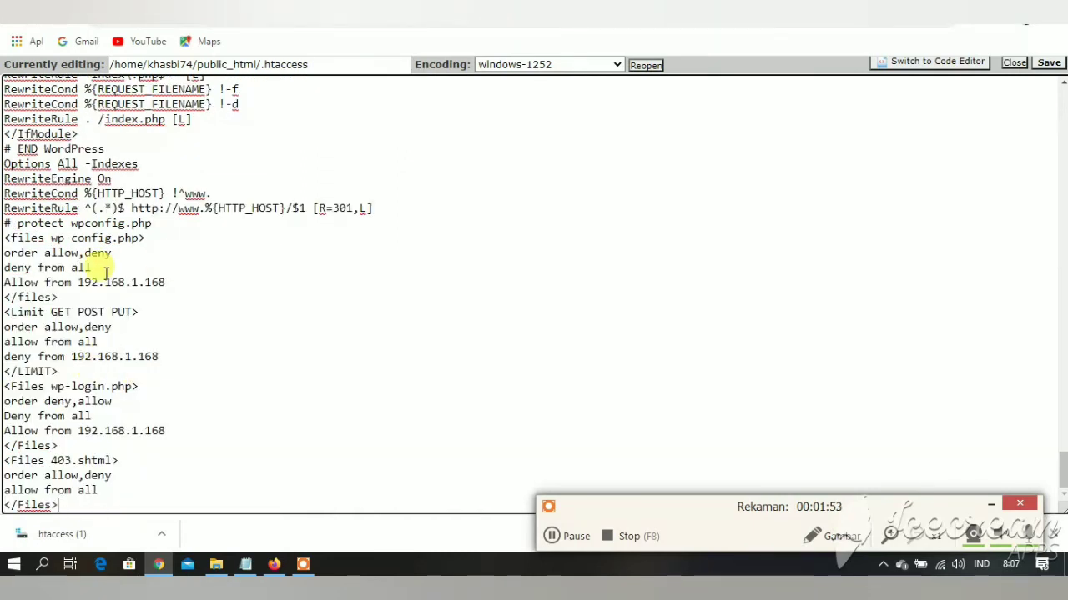
pyautogui.click(1048, 65)
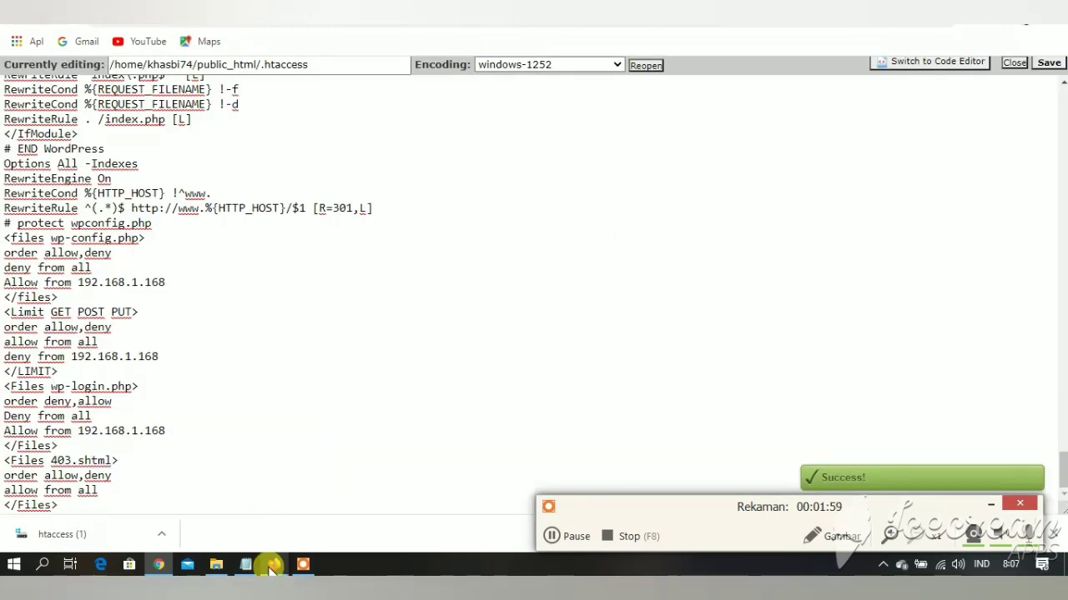
pyautogui.click(274, 564)
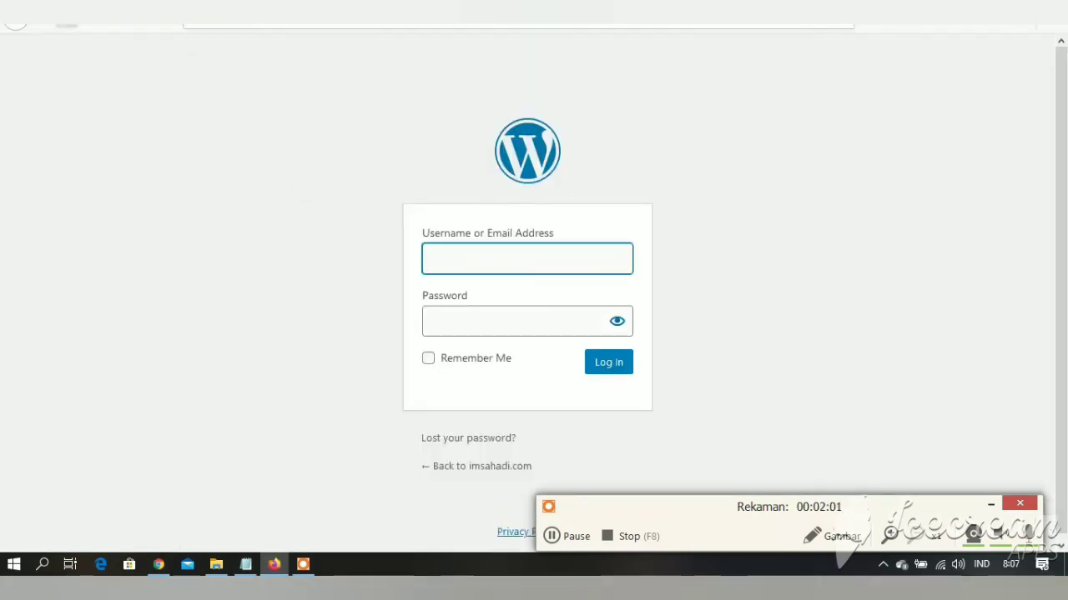
pyautogui.click(517, 13)
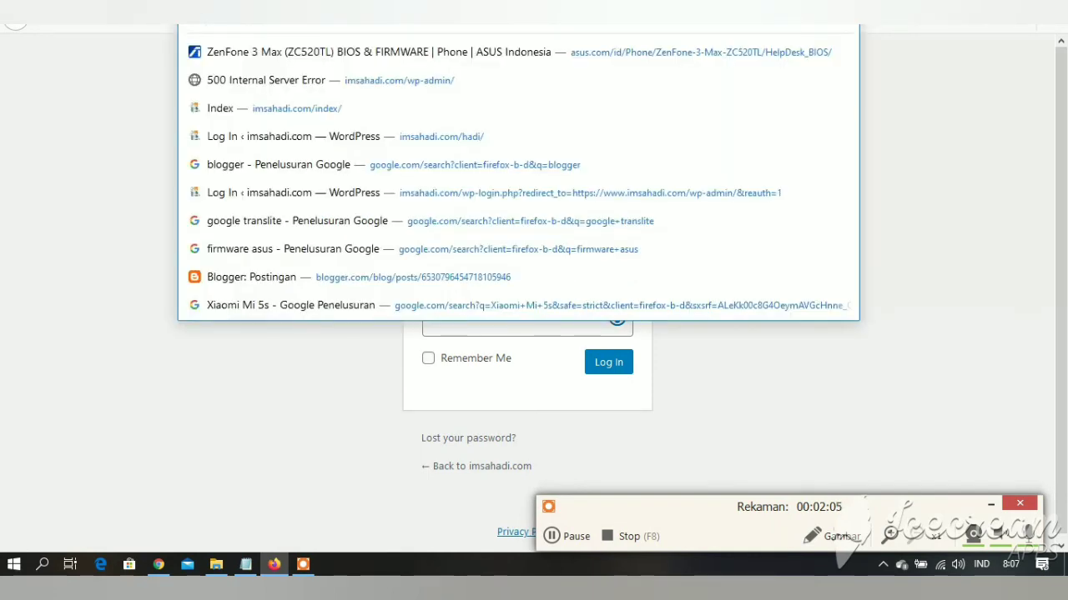
pyautogui.press('Escape')
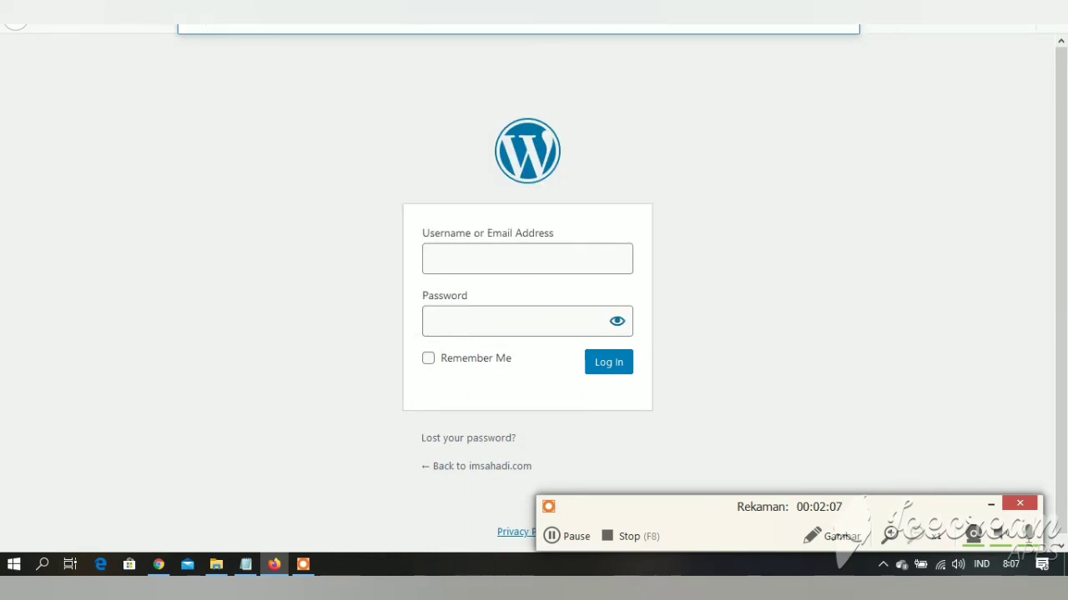
pyautogui.click(517, 13)
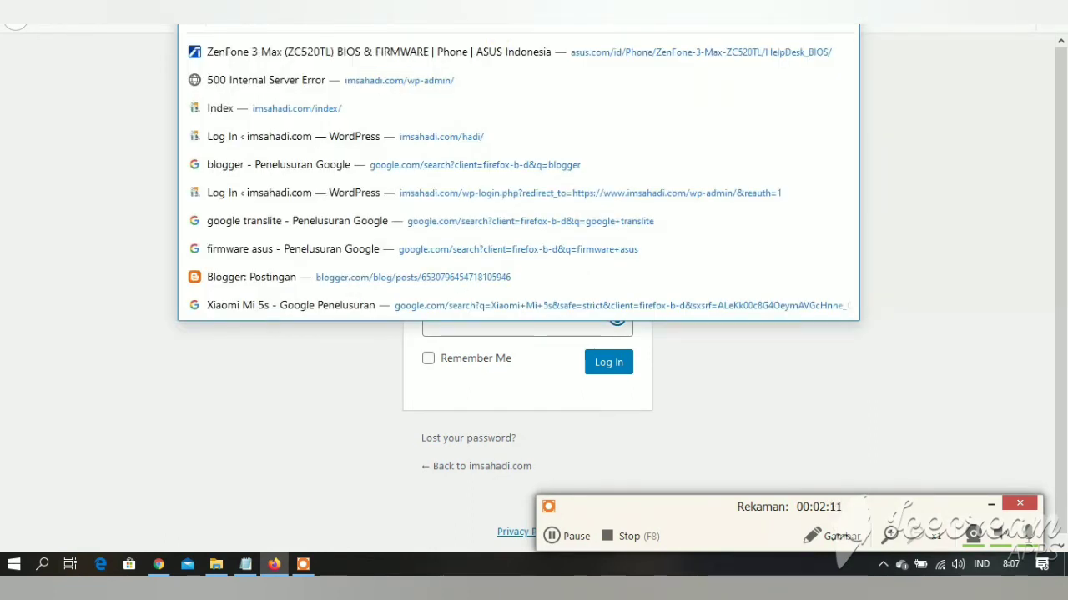
pyautogui.press('BackSpace')
pyautogui.press('BackSpace')
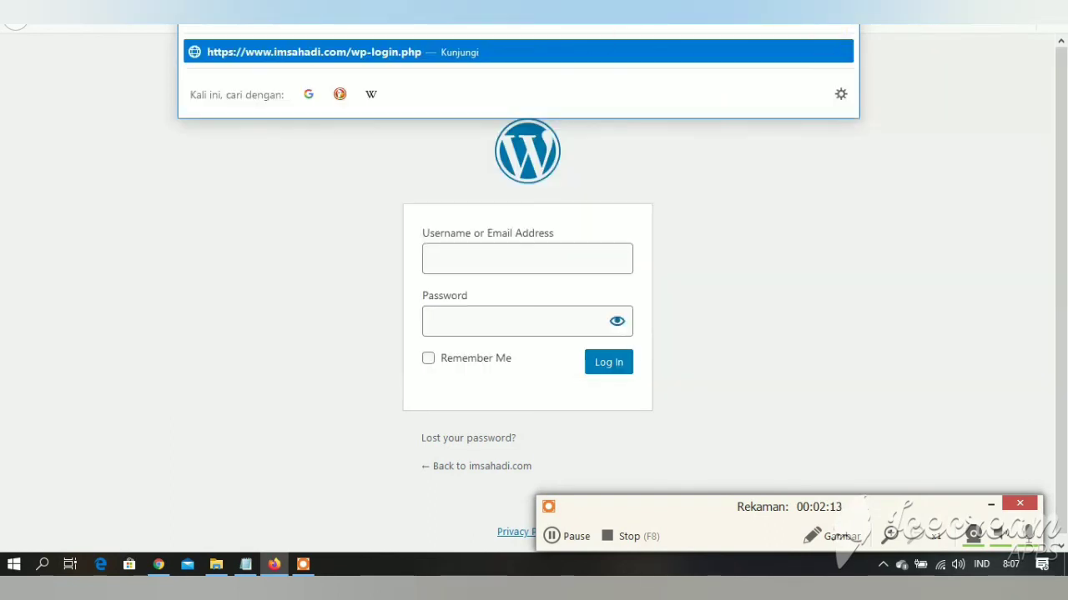
pyautogui.click(376, 56)
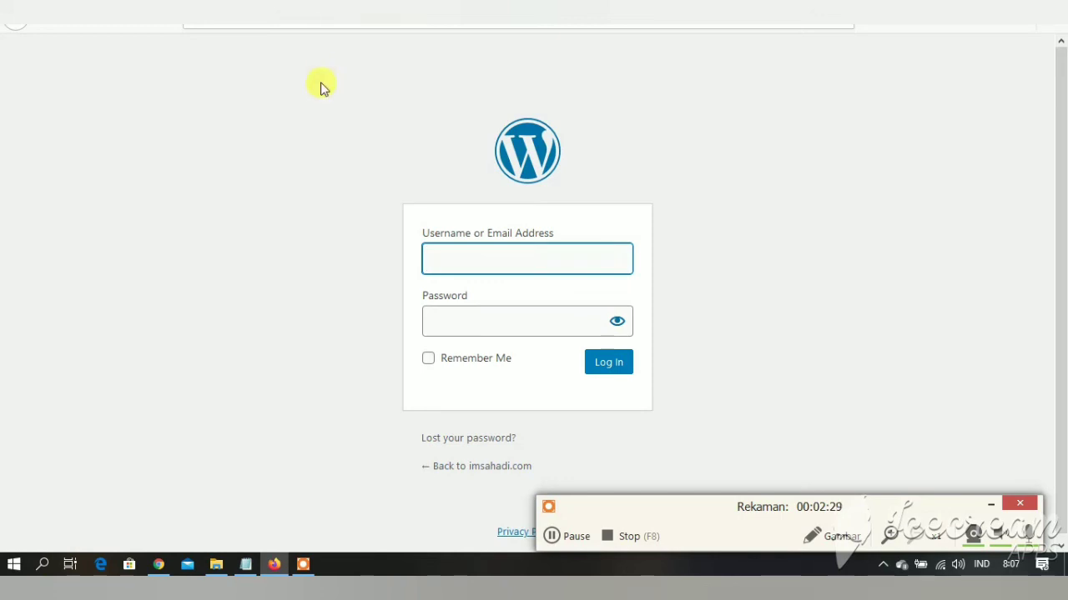
# Step: Switch to Chrome, save the .htaccess file again, and return to Firefox
pyautogui.click(157, 564)
pyautogui.click(1048, 62)
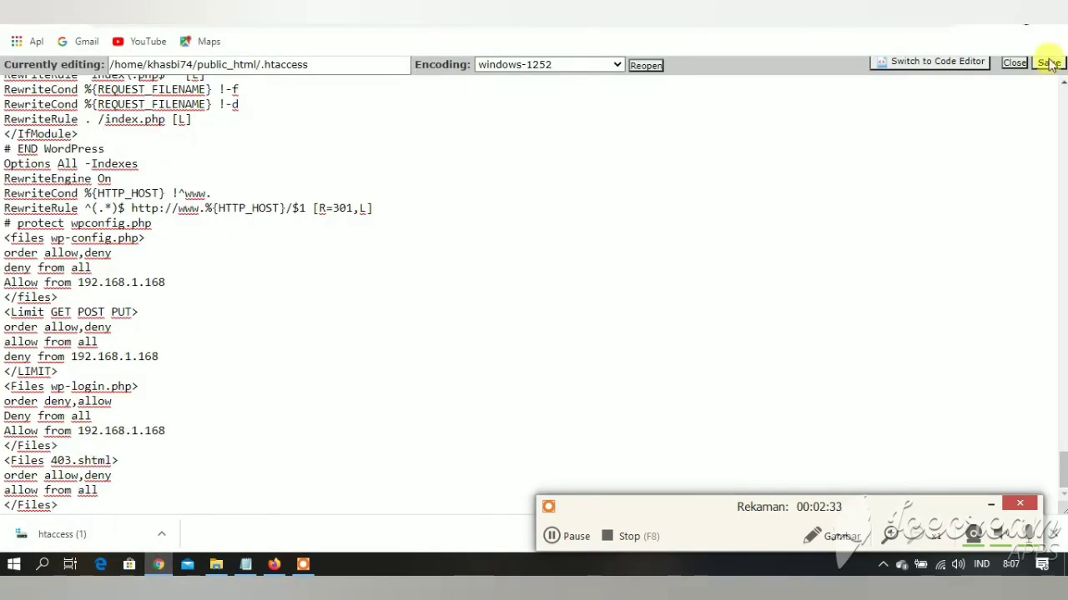
pyautogui.click(271, 567)
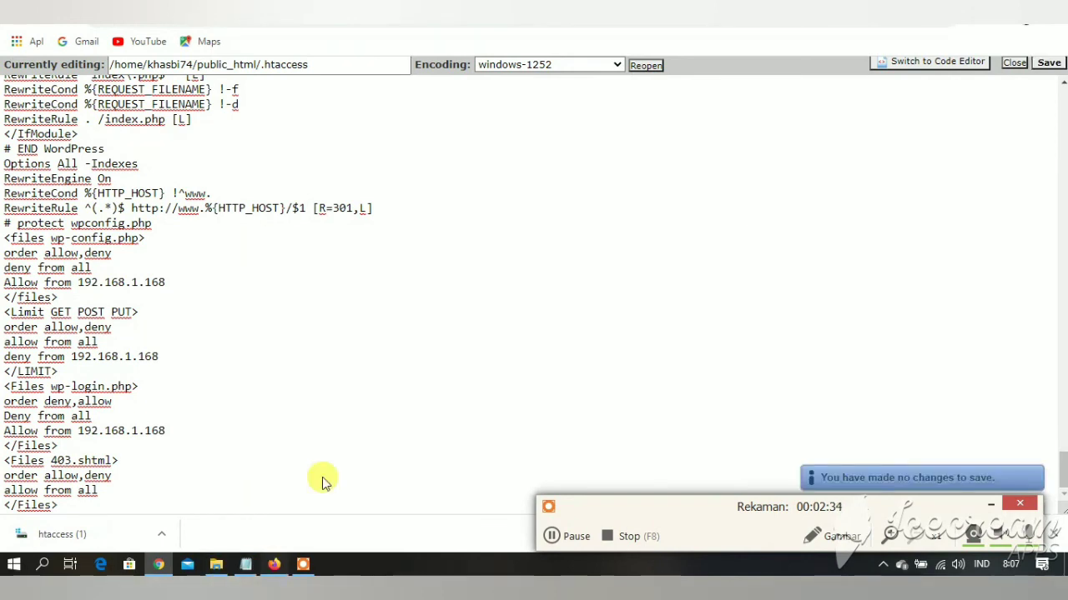
# Step: Retry loading the failed login page, switch to Chrome, and close the .htaccess editor and File Manager
pyautogui.click(715, 366)
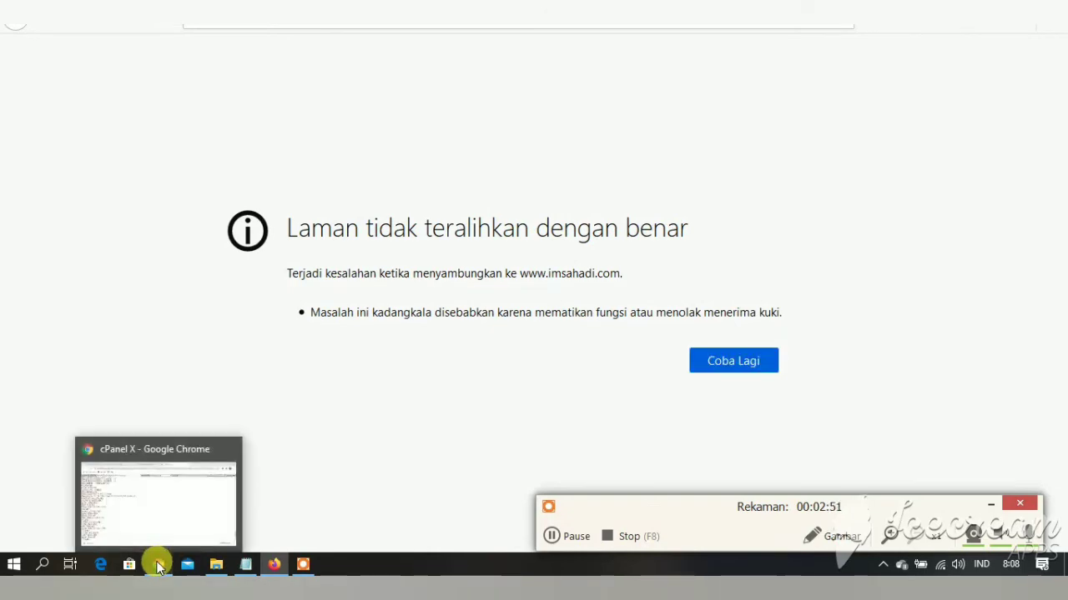
pyautogui.click(160, 567)
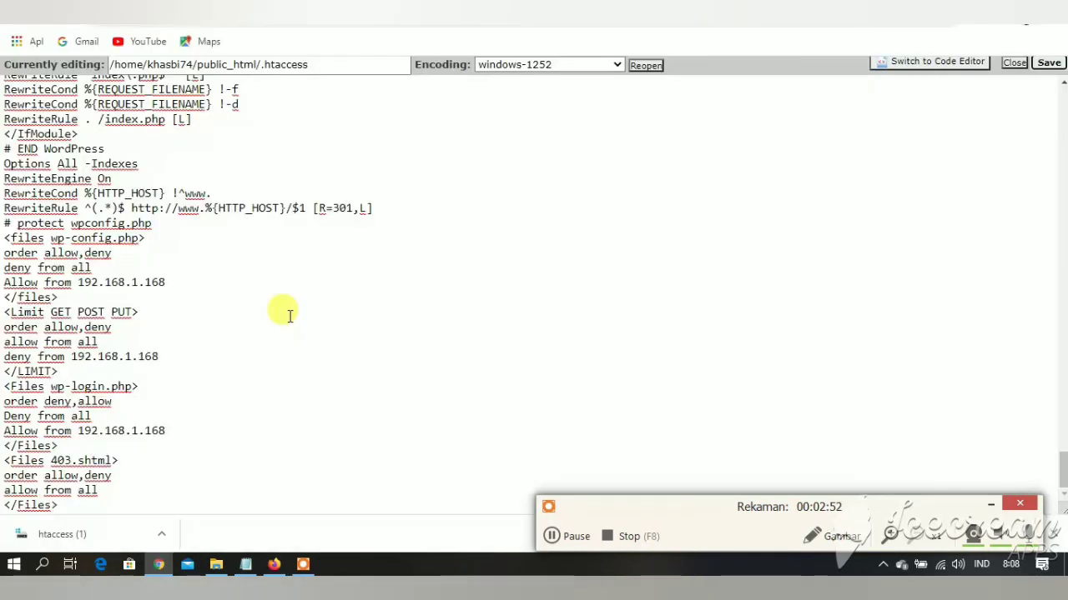
pyautogui.click(1014, 63)
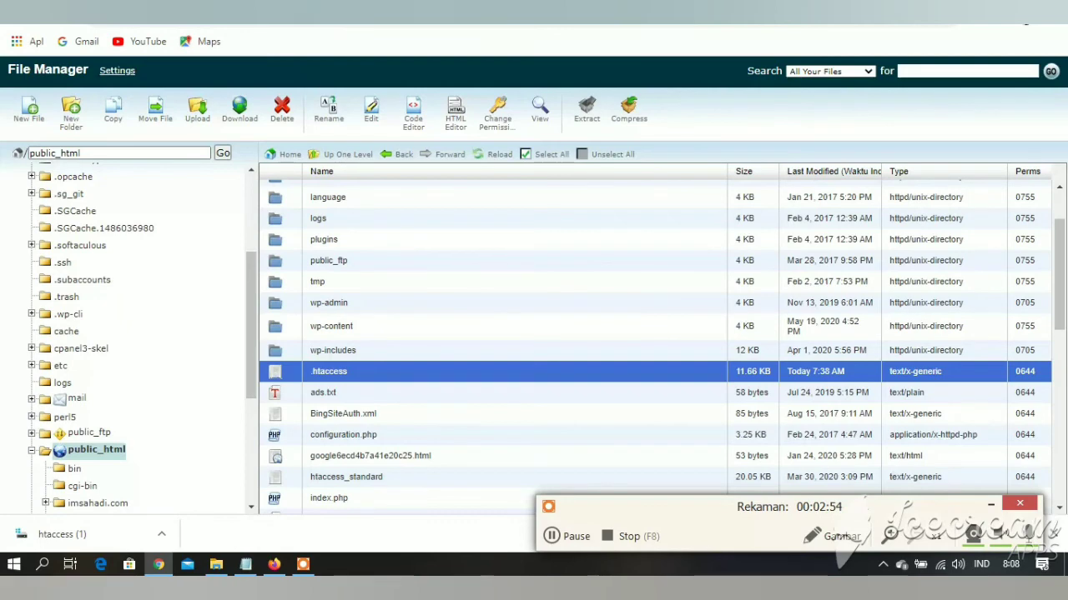
pyautogui.hotkey('ctrl', 'w')
# Step: Review the WordPress article on custom login URLs, from its .htaccess code block back to the title
pyautogui.scroll(2, 295, 287)
pyautogui.scroll(-3, 296, 288)
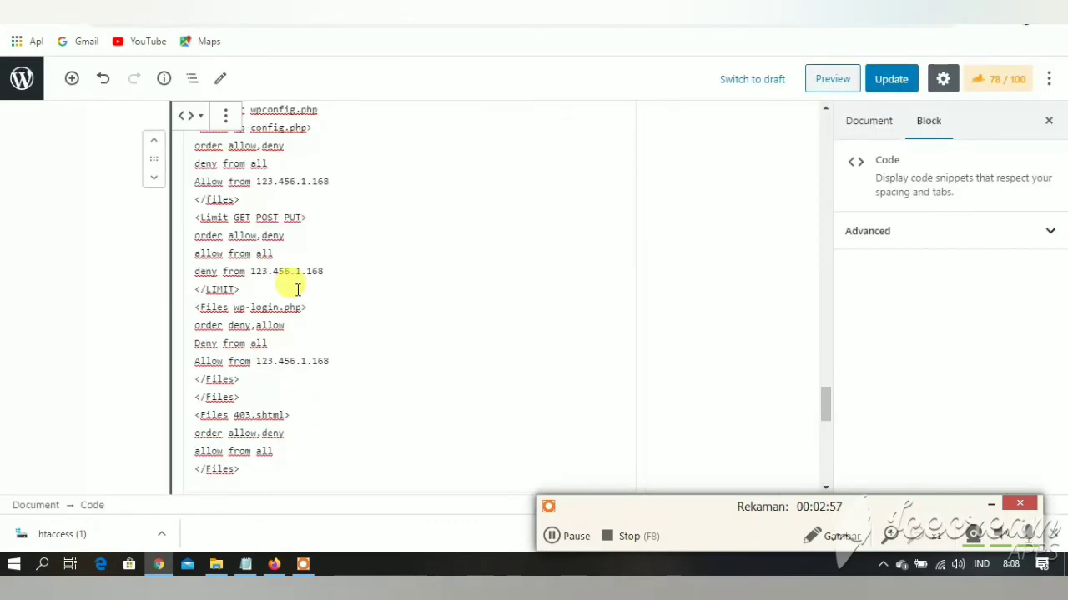
pyautogui.scroll(3, 297, 290)
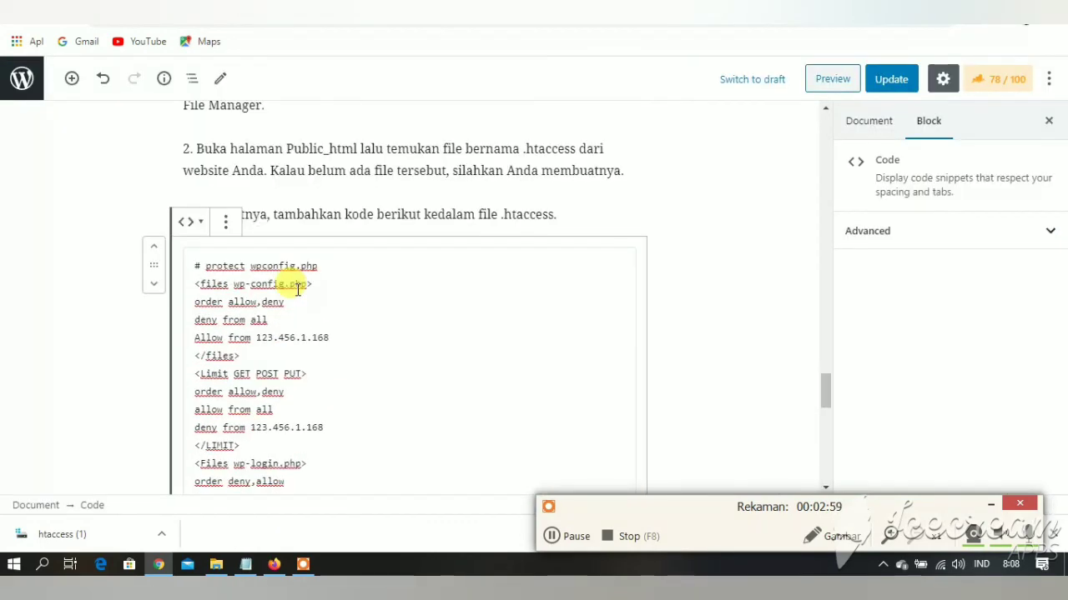
pyautogui.scroll(2, 297, 289)
pyautogui.scroll(9, 298, 292)
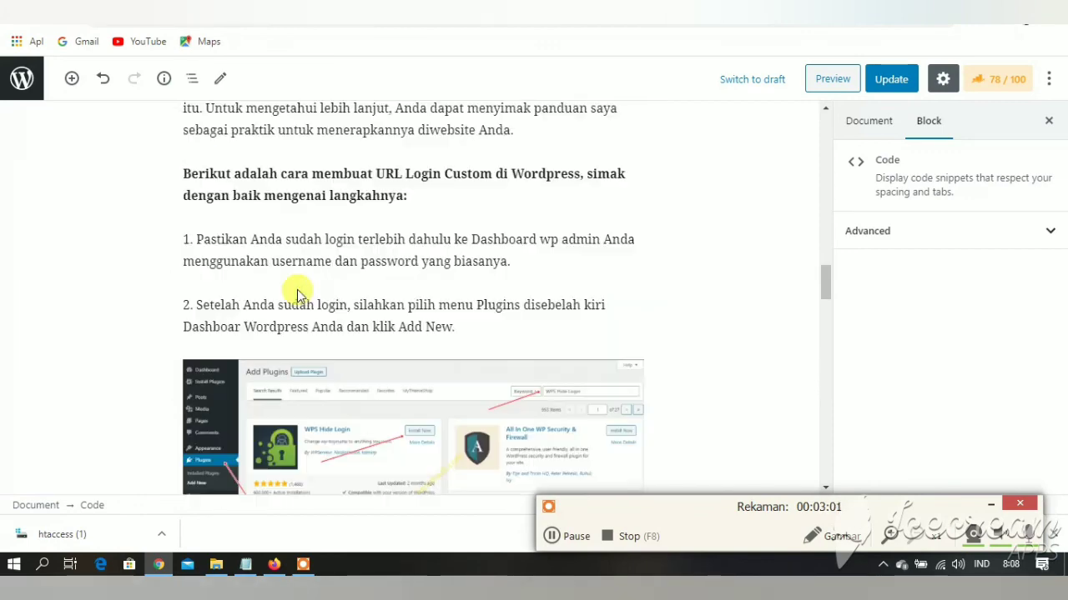
pyautogui.scroll(12, 297, 292)
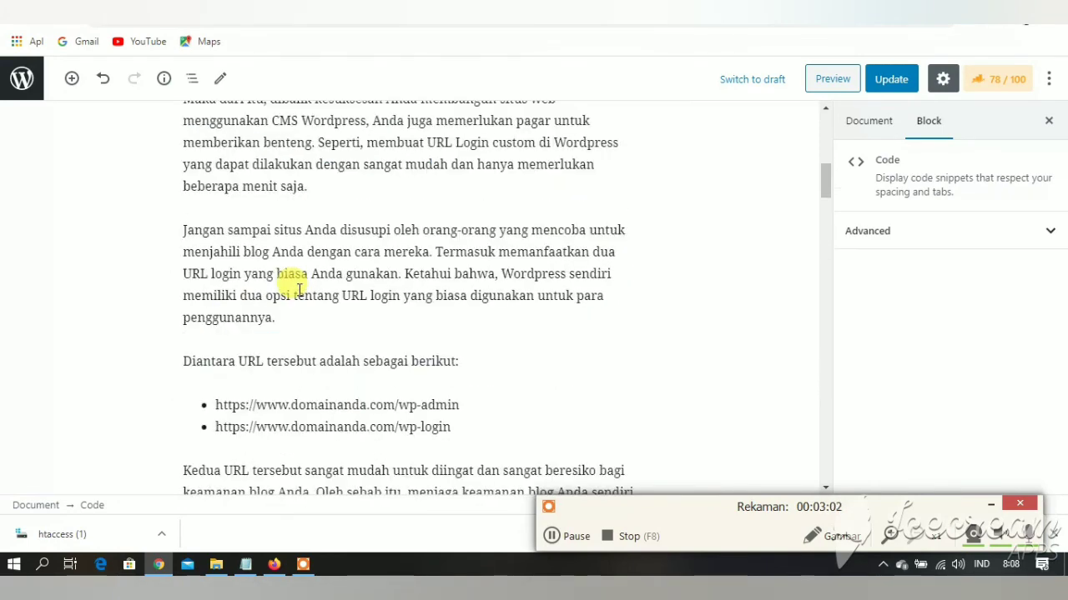
pyautogui.scroll(8, 293, 284)
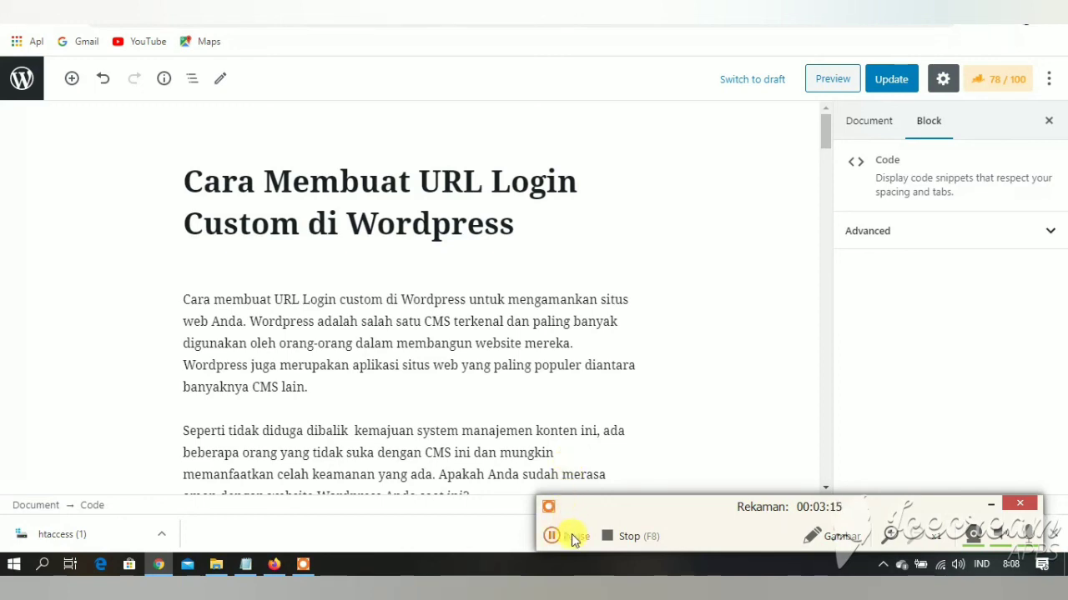
pyautogui.click(623, 538)
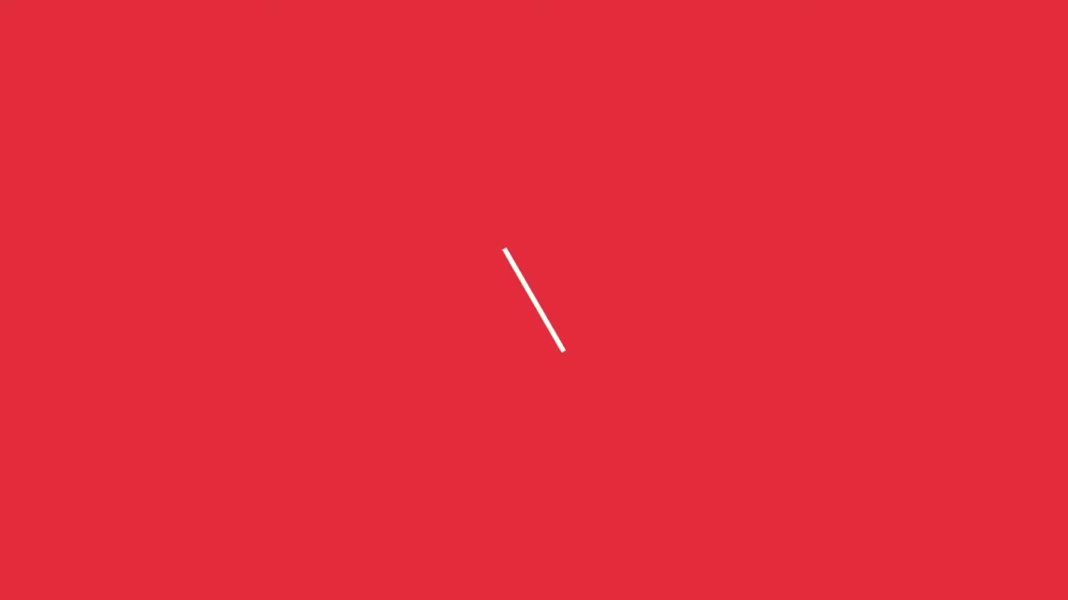